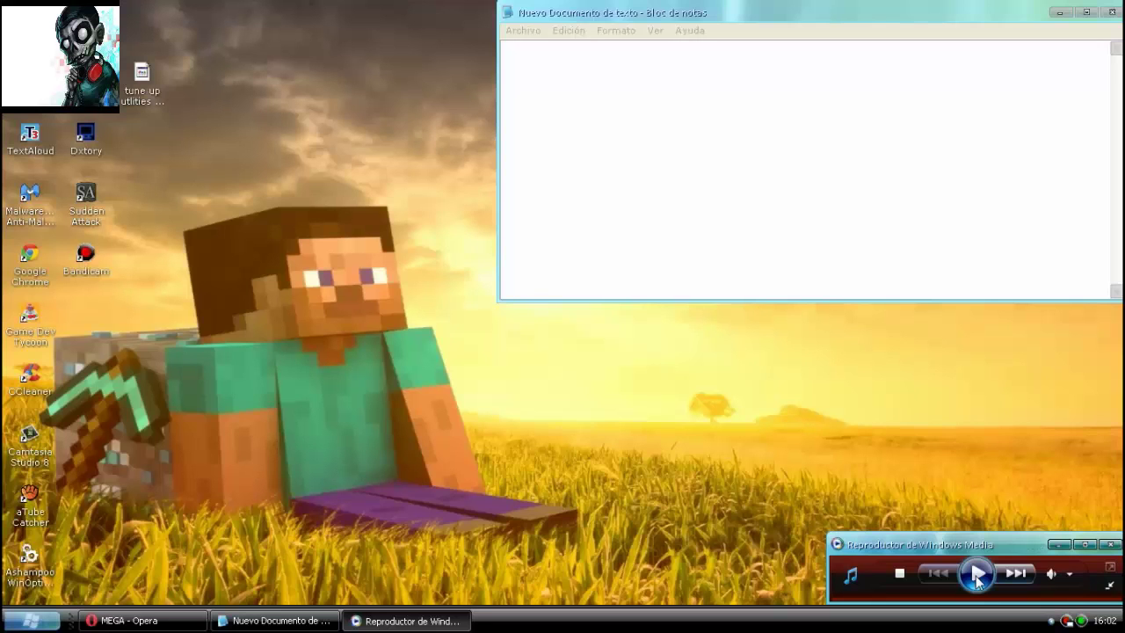
Start the music playback and write "ola amigos de youtube en este nuevo tutorial les traigo como" in the empty text document.
click(978, 577)
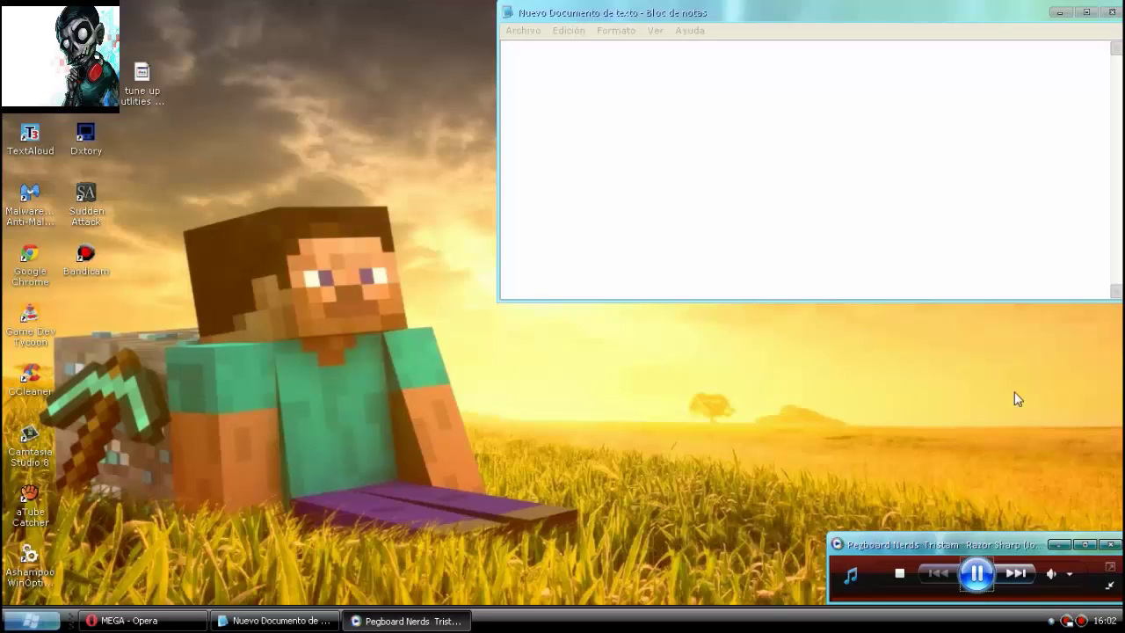
click(690, 79)
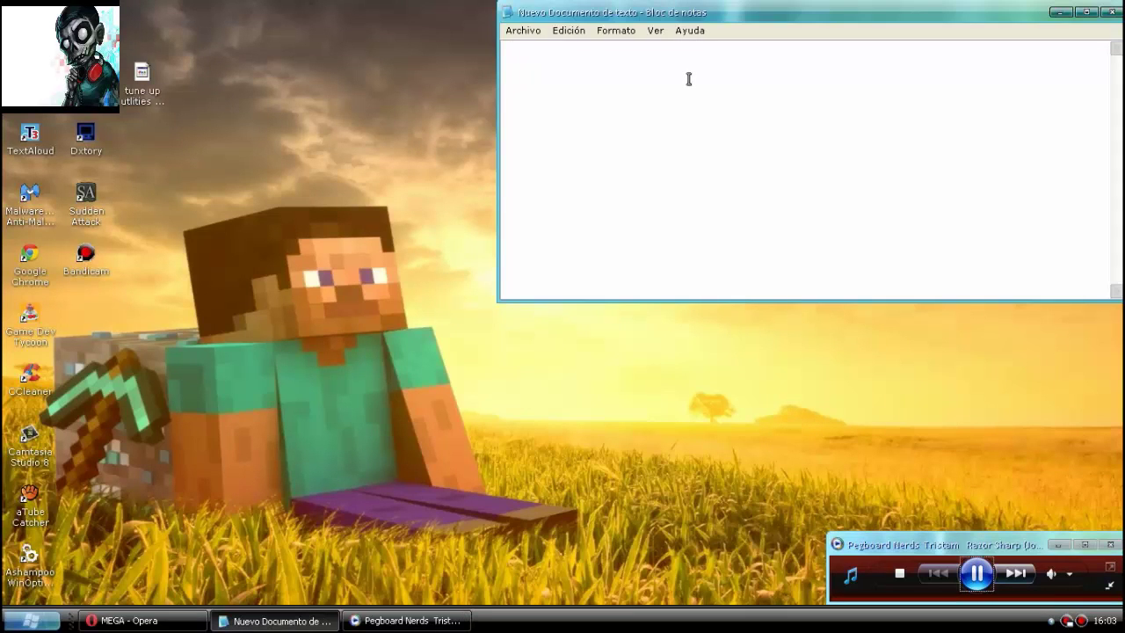
text(ola ami)
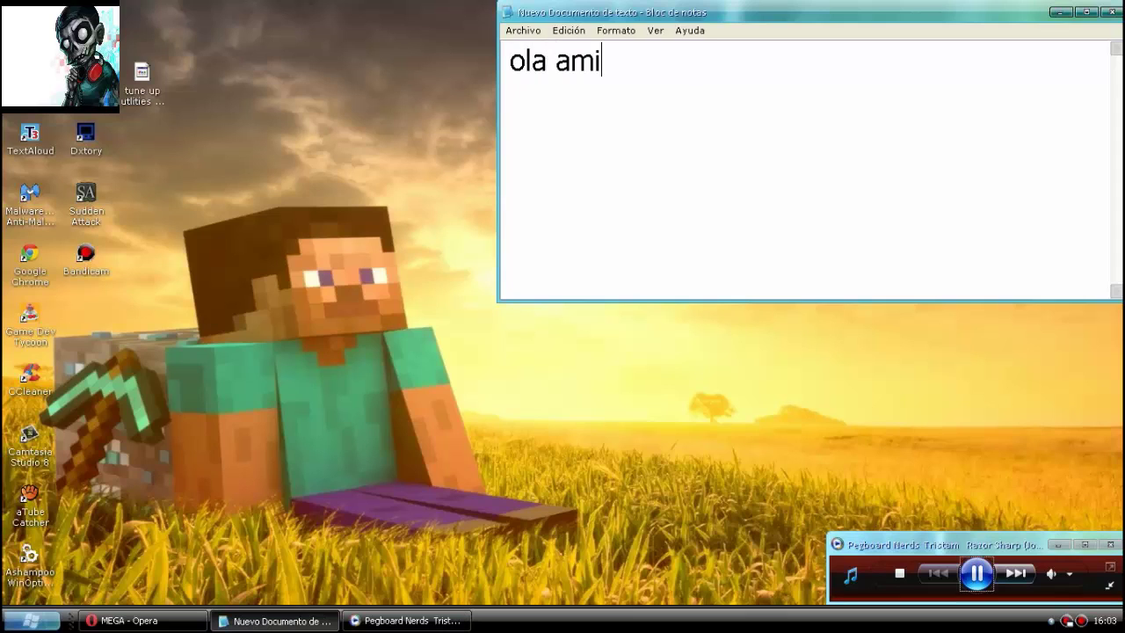
text(gos de you)
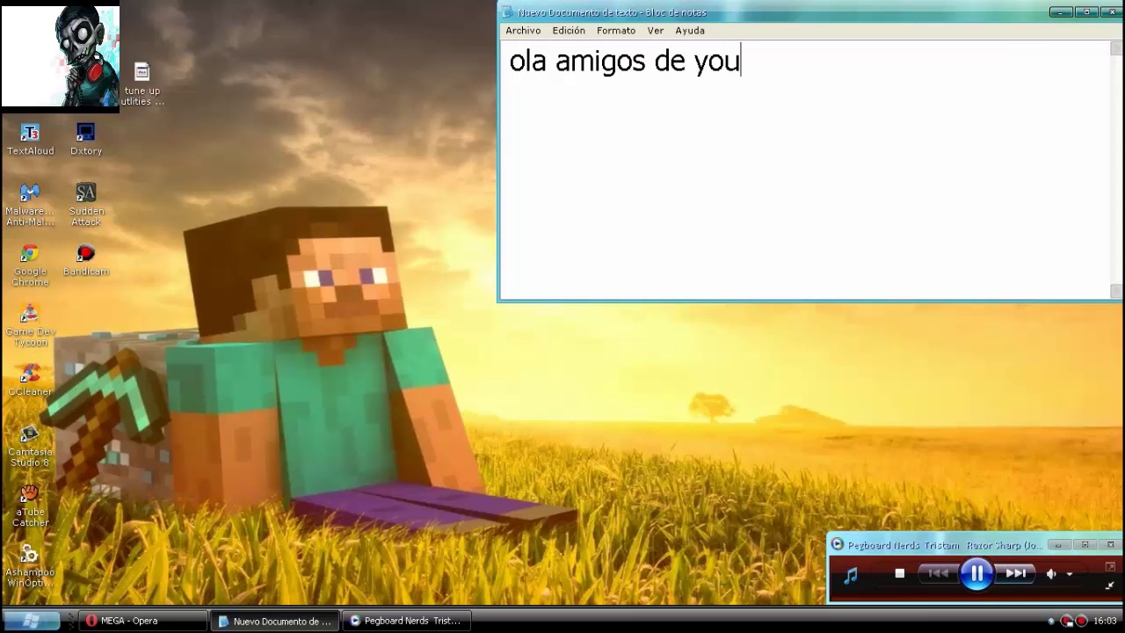
text(tube e)
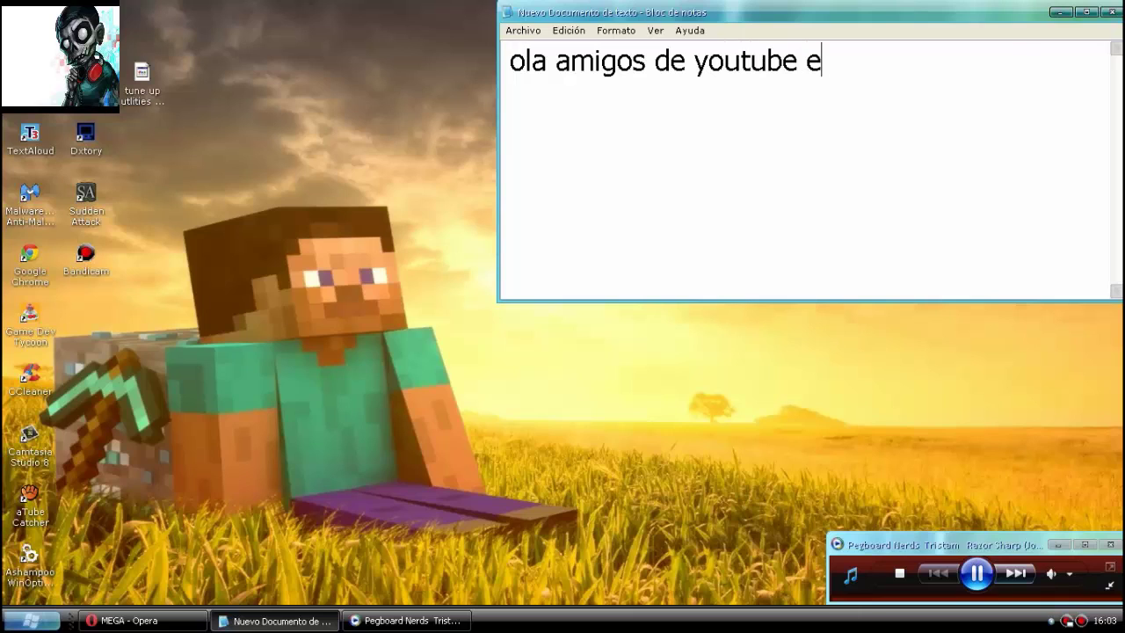
text(n este nue)
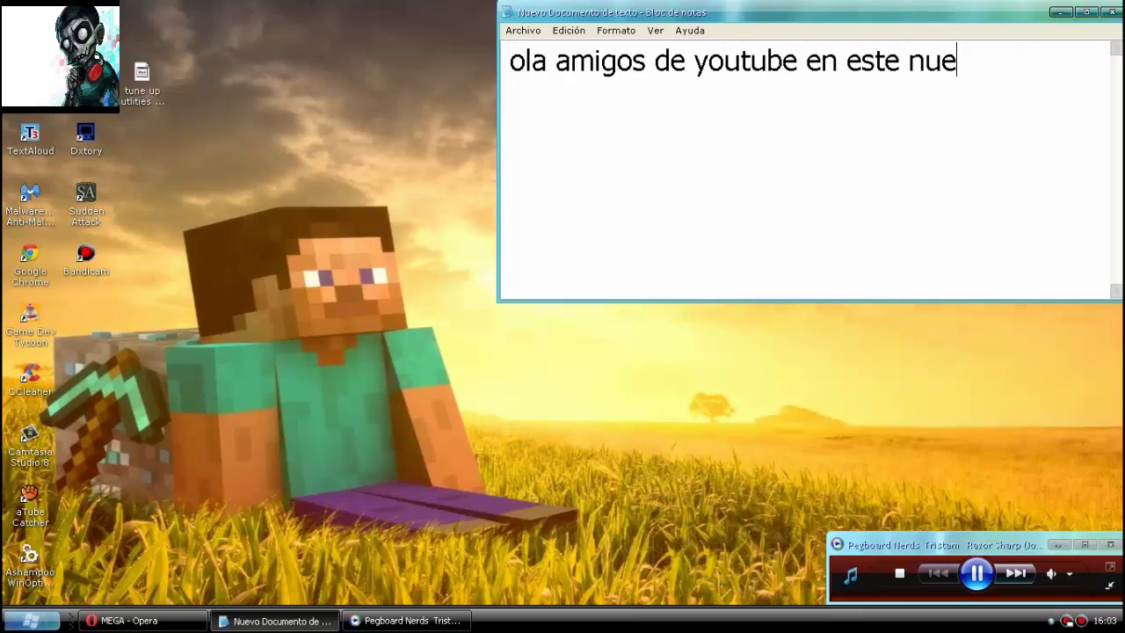
text(vo tut)
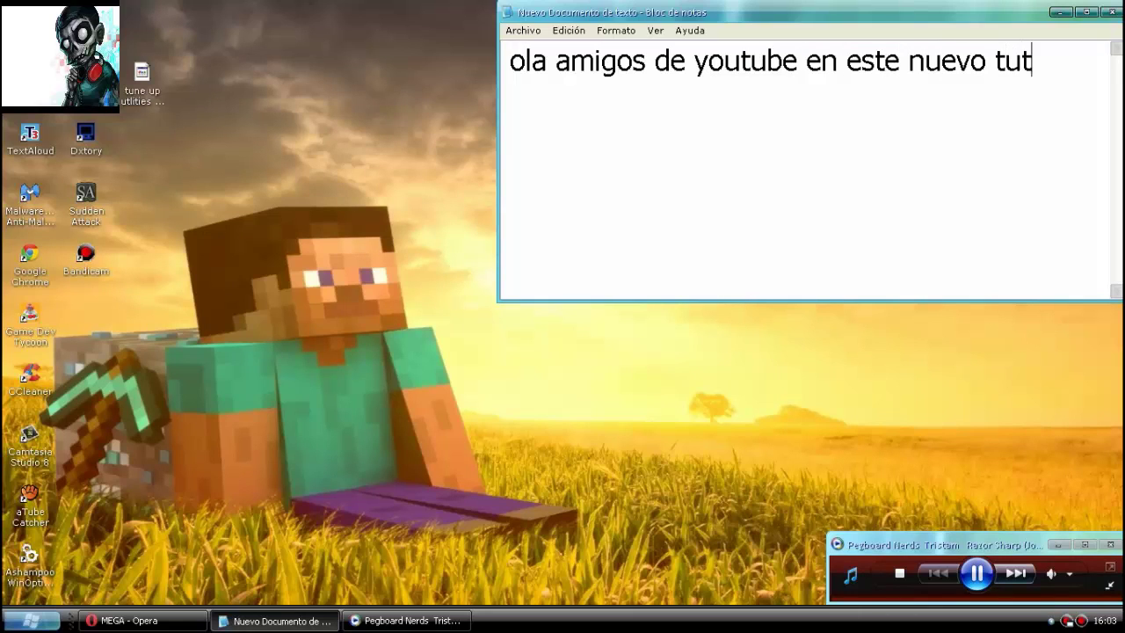
text(orial le)
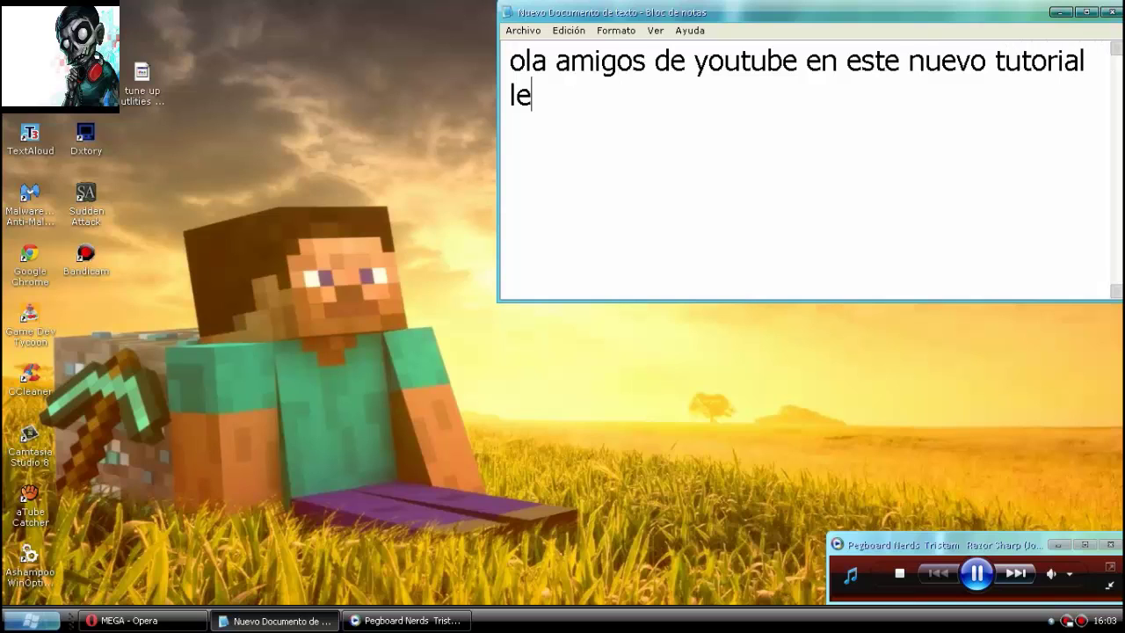
text(s traig)
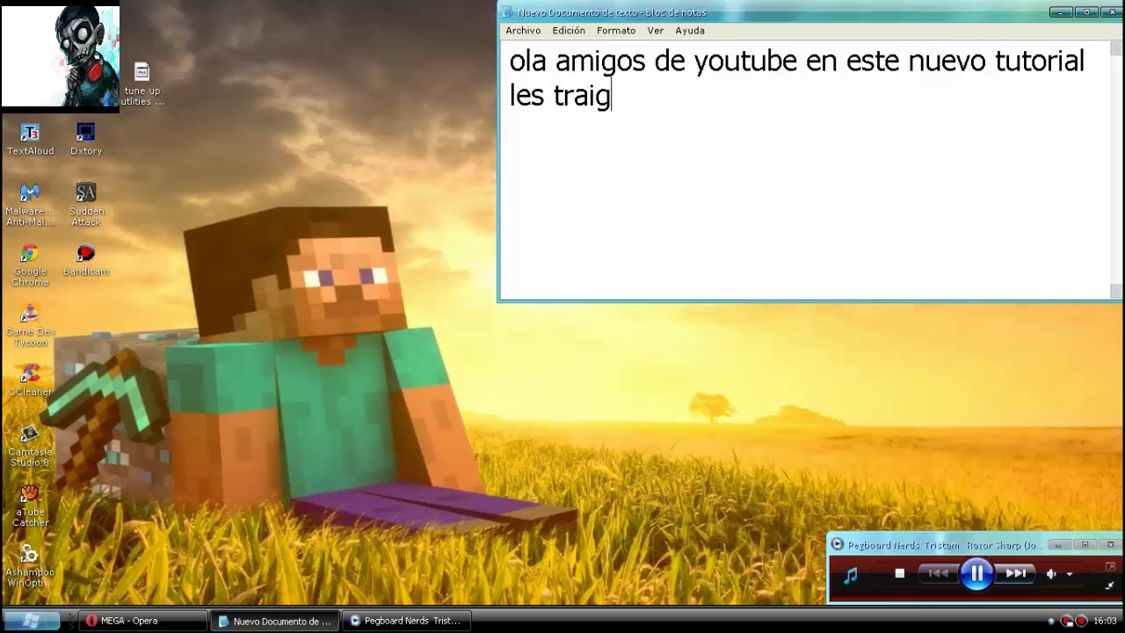
text(o como )
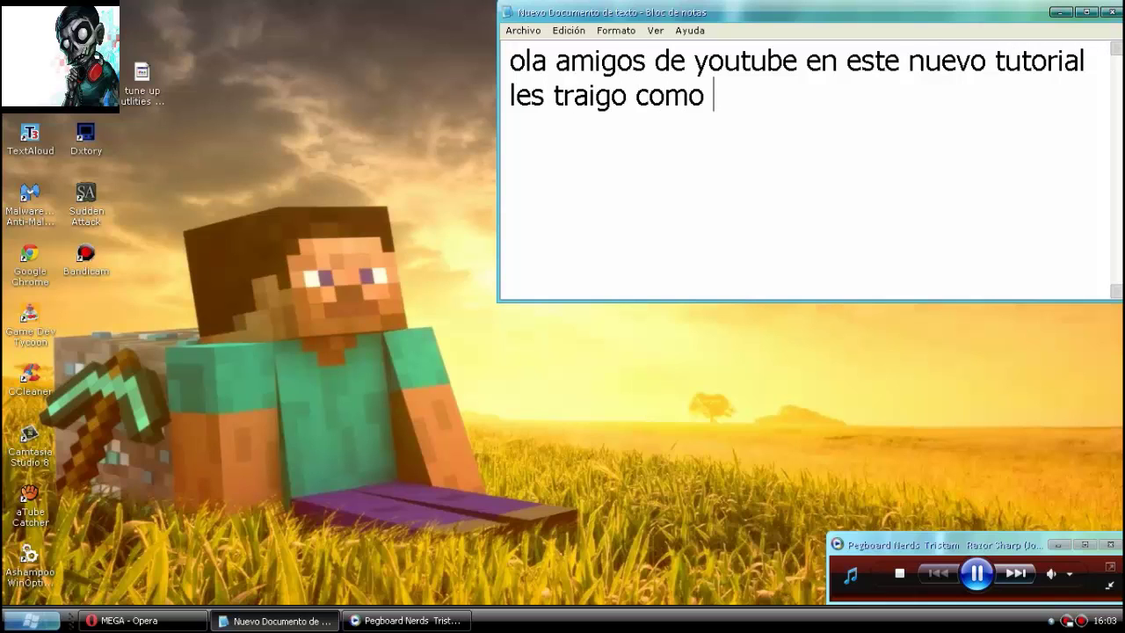
Continue the greeting with "descargar tuneup utilities 2014 full + serial bueno empezemos ...." and begin a new paragraph, after a blank line, with "prim".
text(descar)
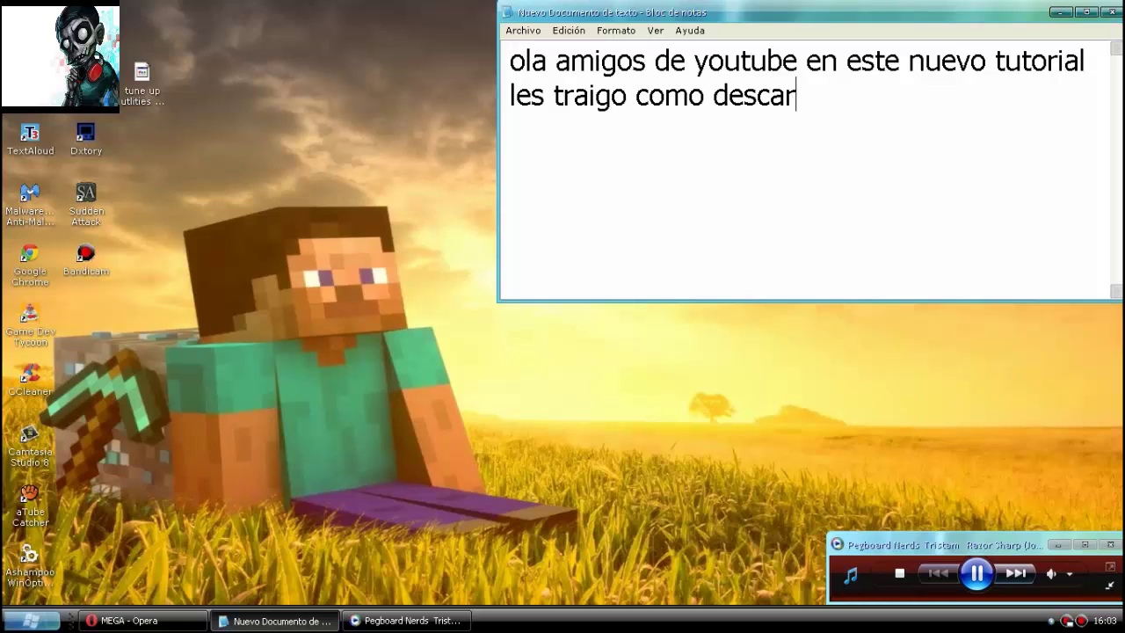
text(gar tuneup)
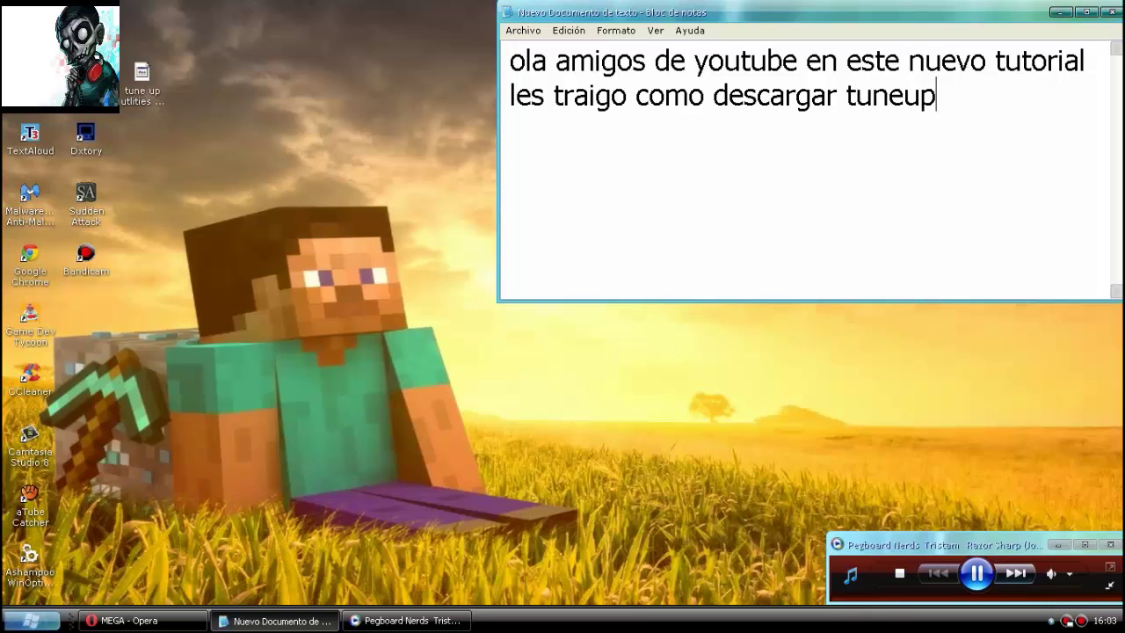
text( utilities )
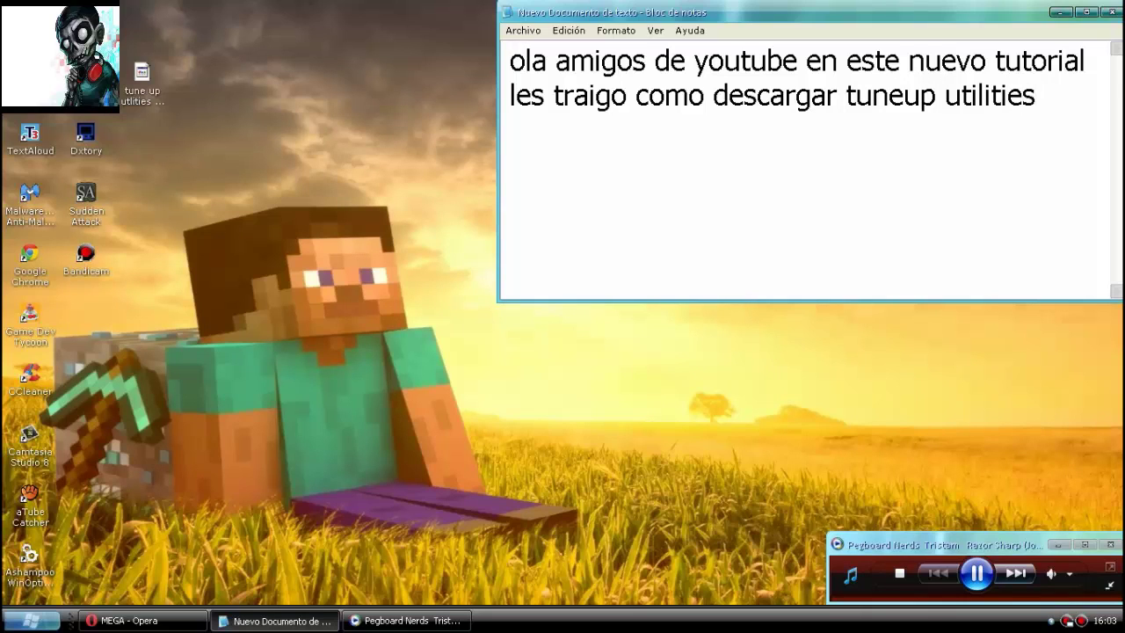
text(2014 )
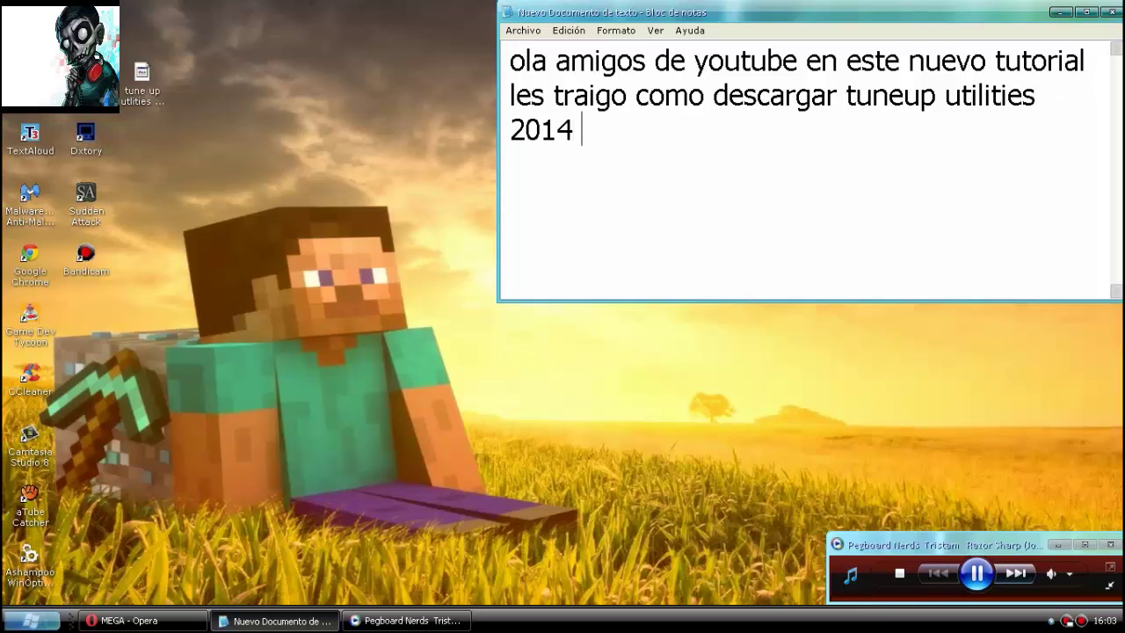
text(full + seri)
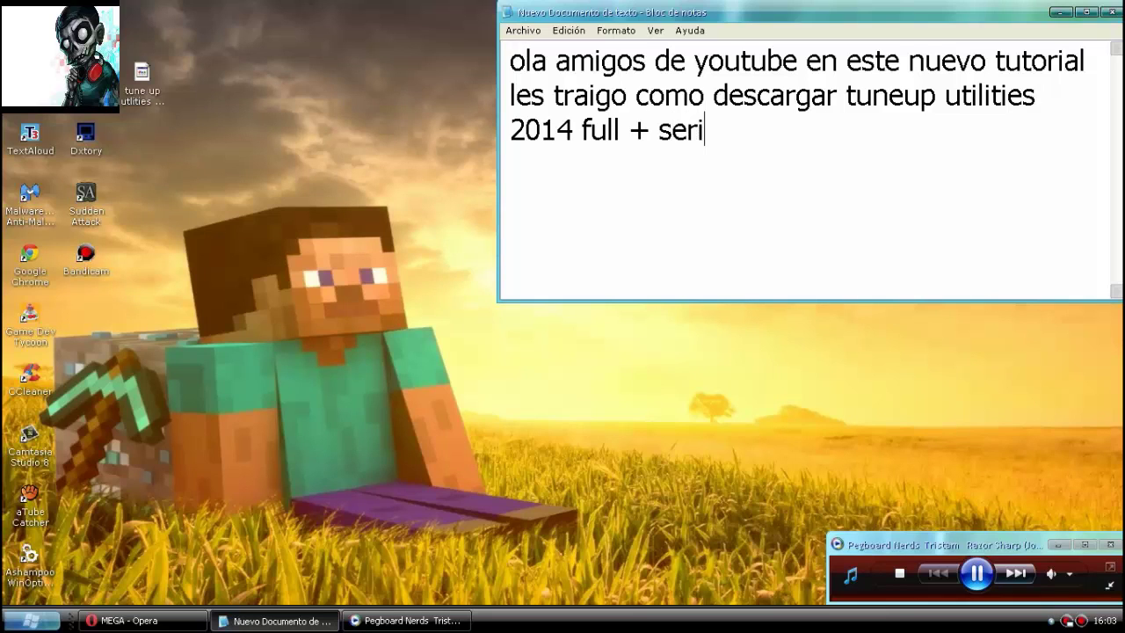
text(al b)
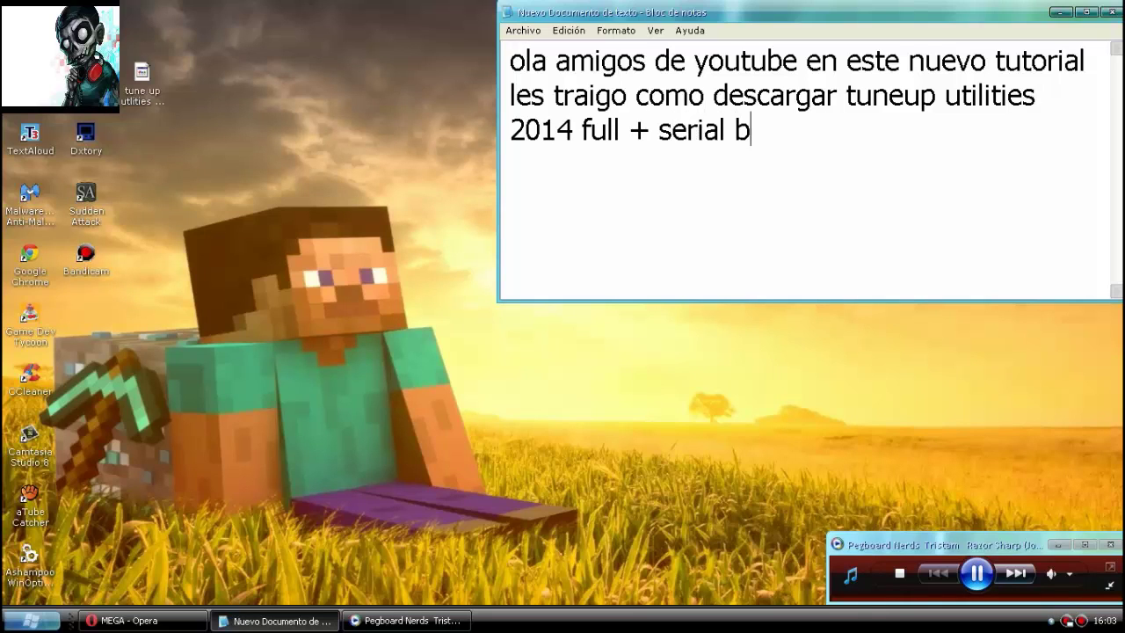
text(ueno empeze)
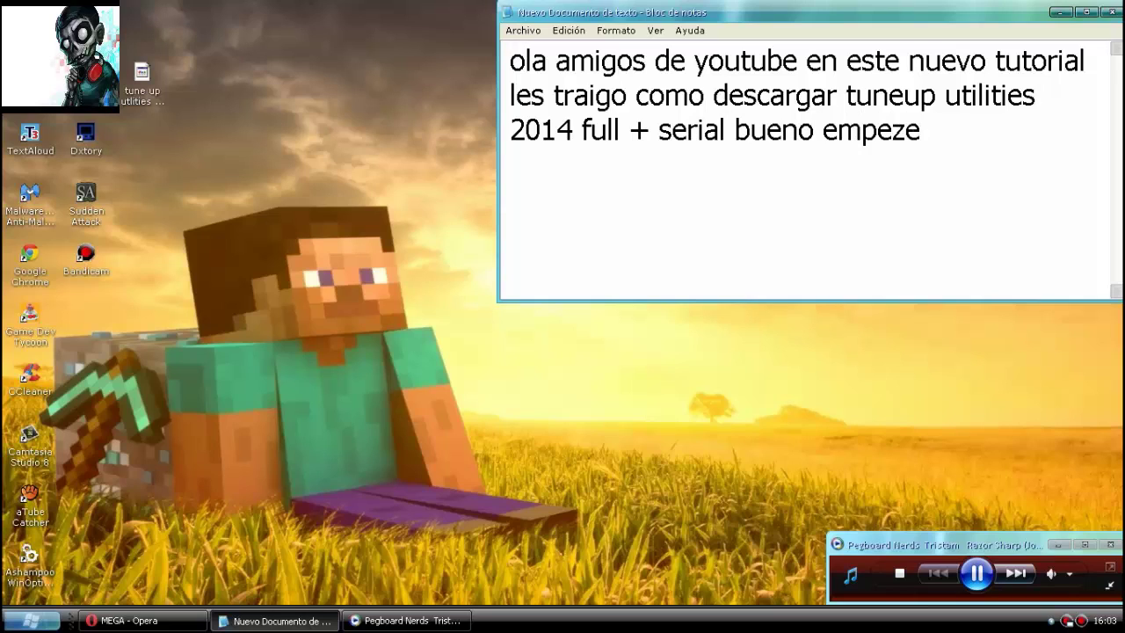
text(mos ....prim)
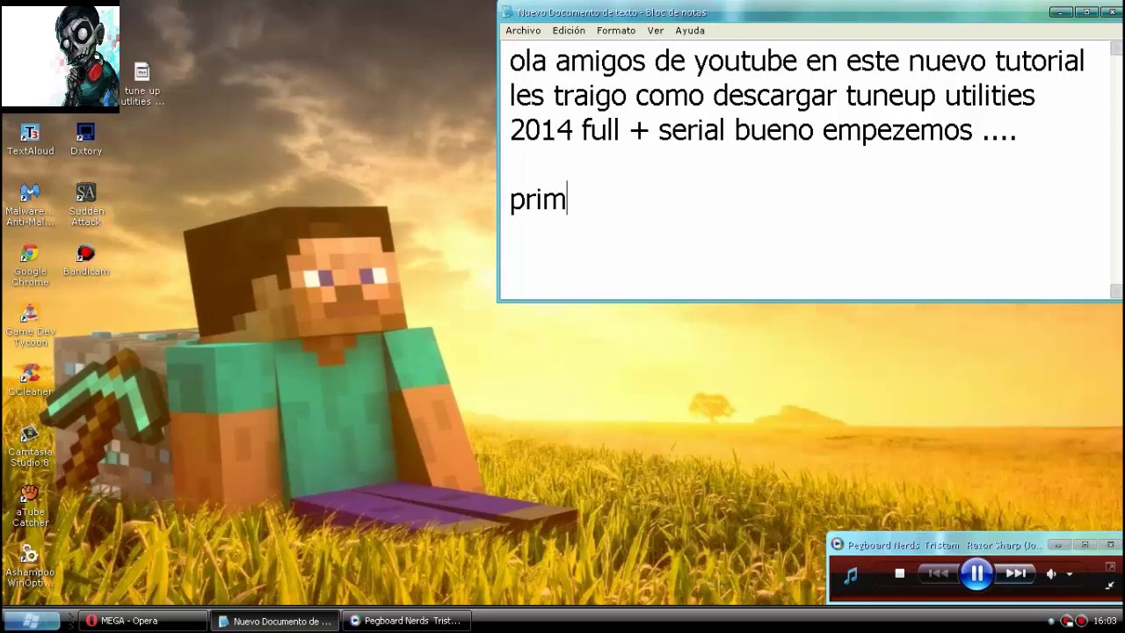
Complete the new line as "primer paso se van a el link de la descripcion" and add "segundo paso" below it after a blank line.
text(er paso )
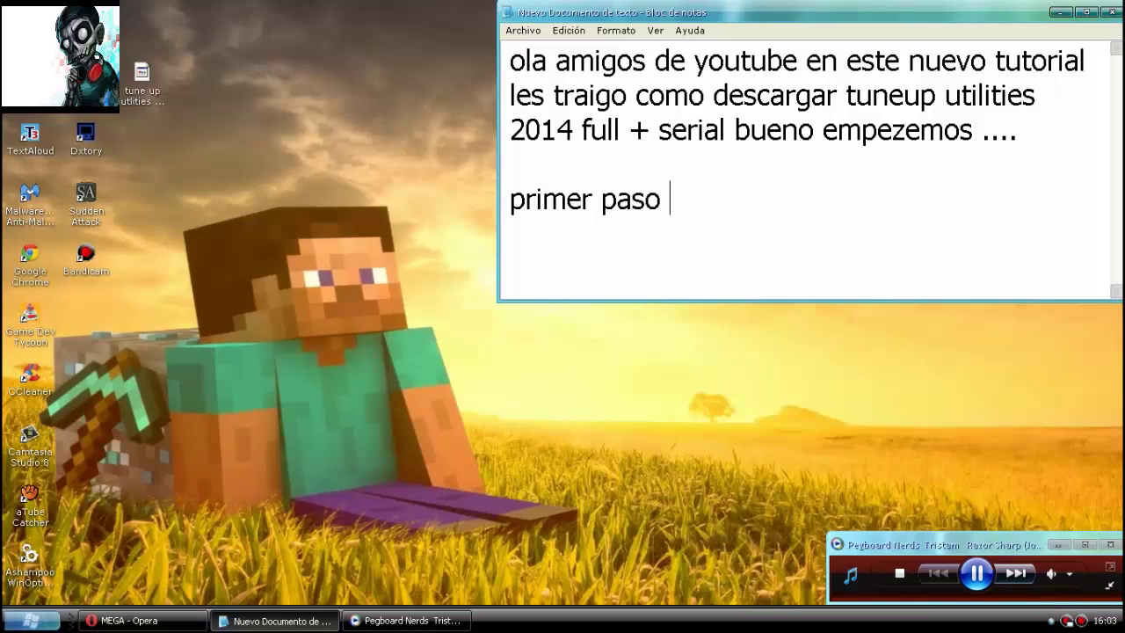
text(se van )
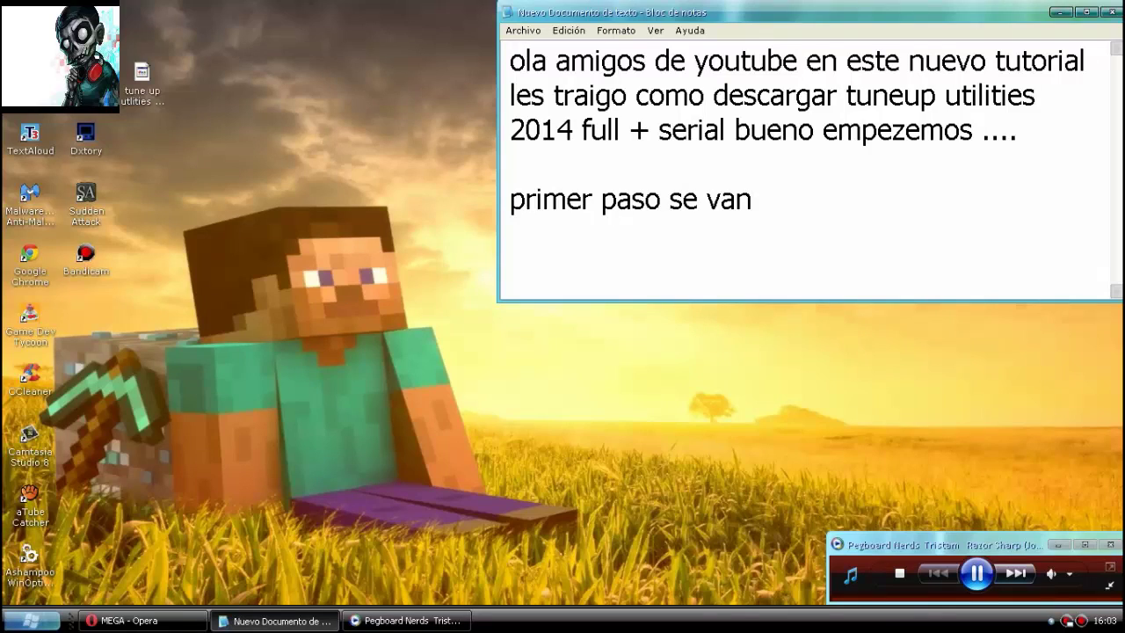
text(a el lin)
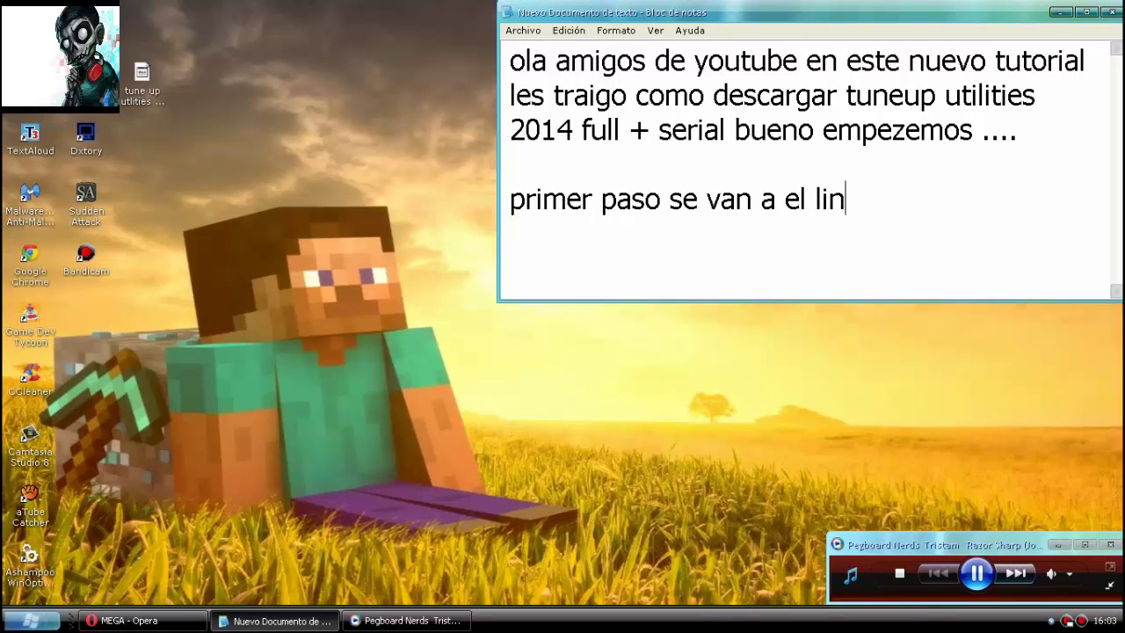
text(k de)
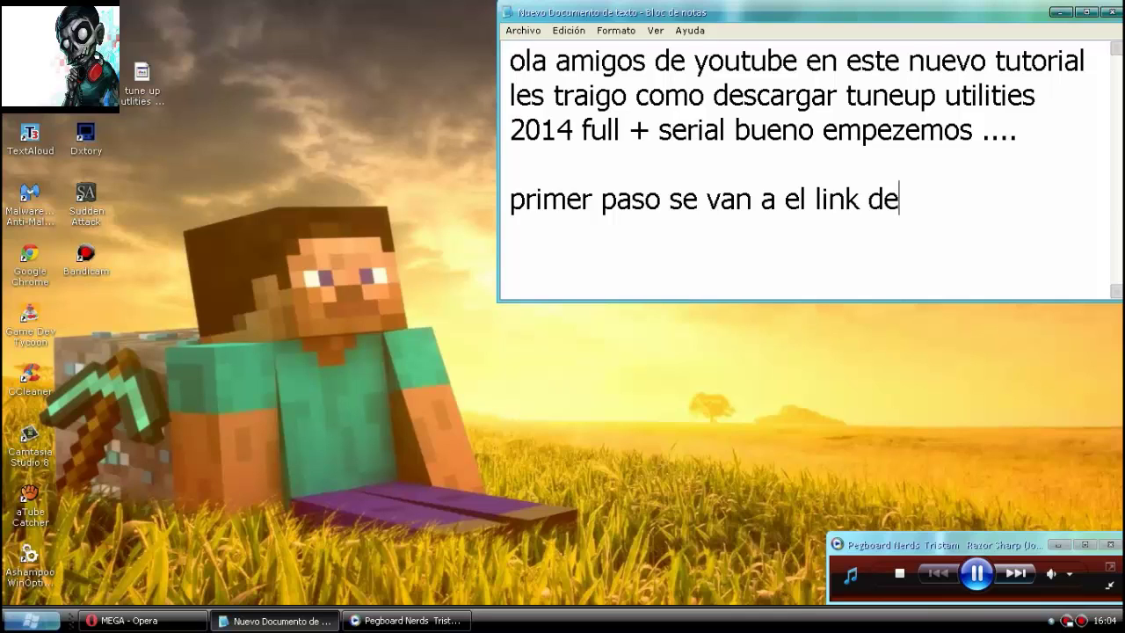
text( la descrip)
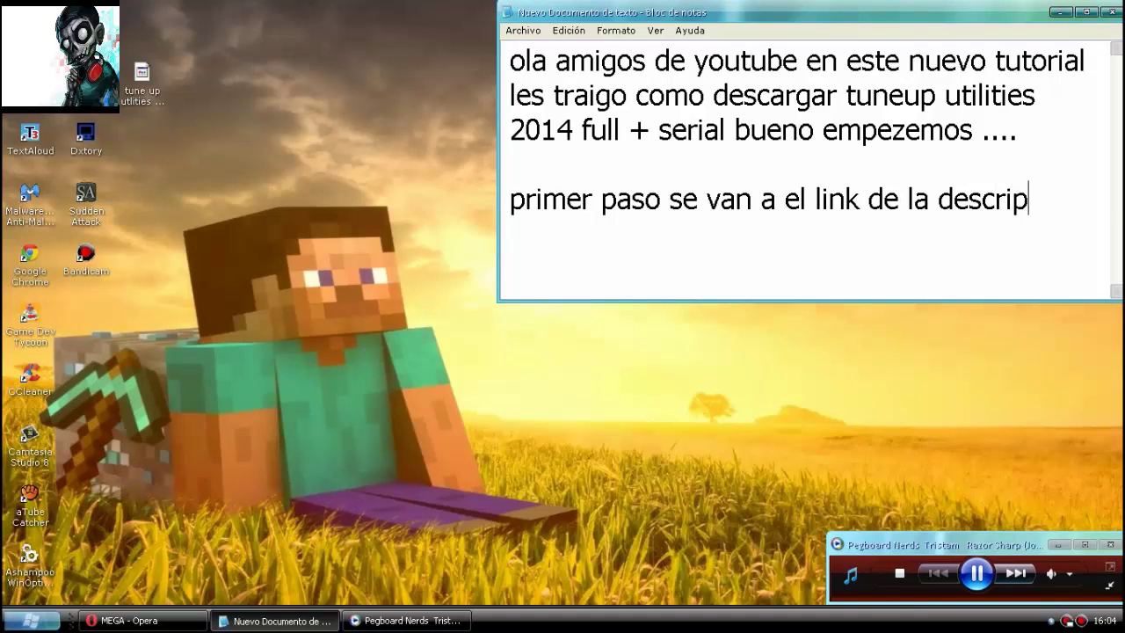
text(cion )
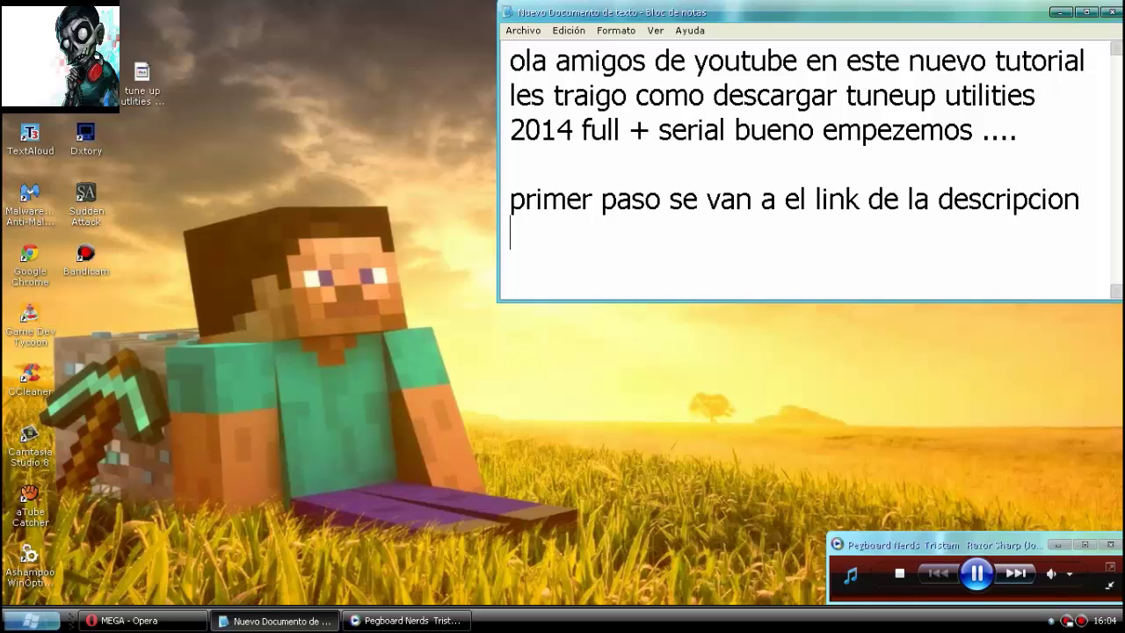
text(segu)
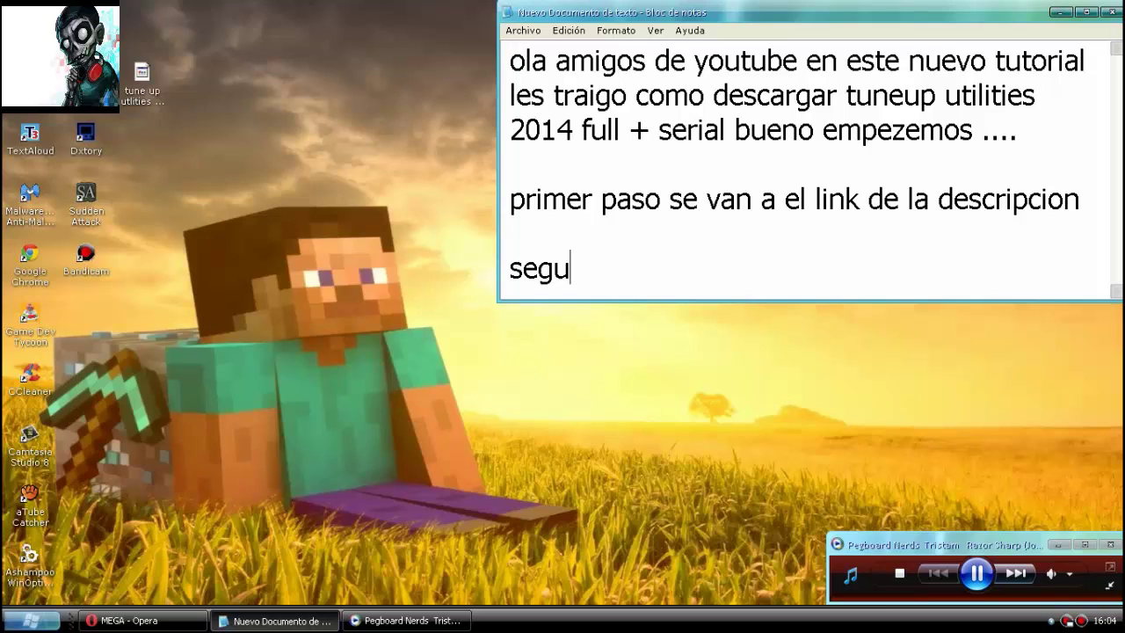
text(ndo paso)
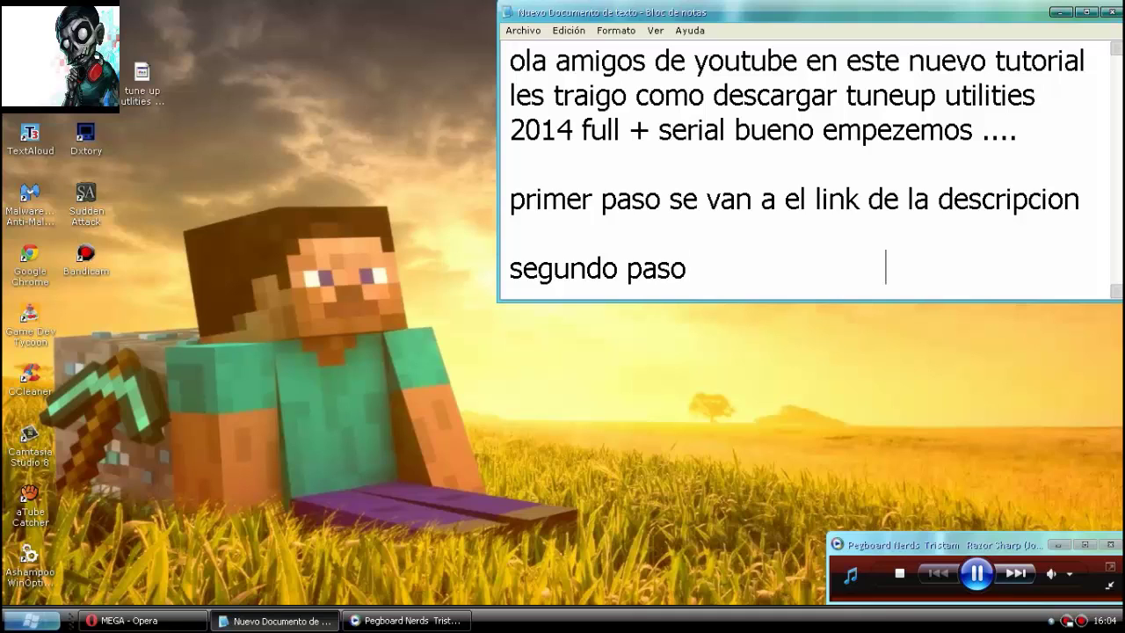
Add "y lo descargan" to the end of the "primer paso" sentence.
click(1092, 202)
text(y lo d)
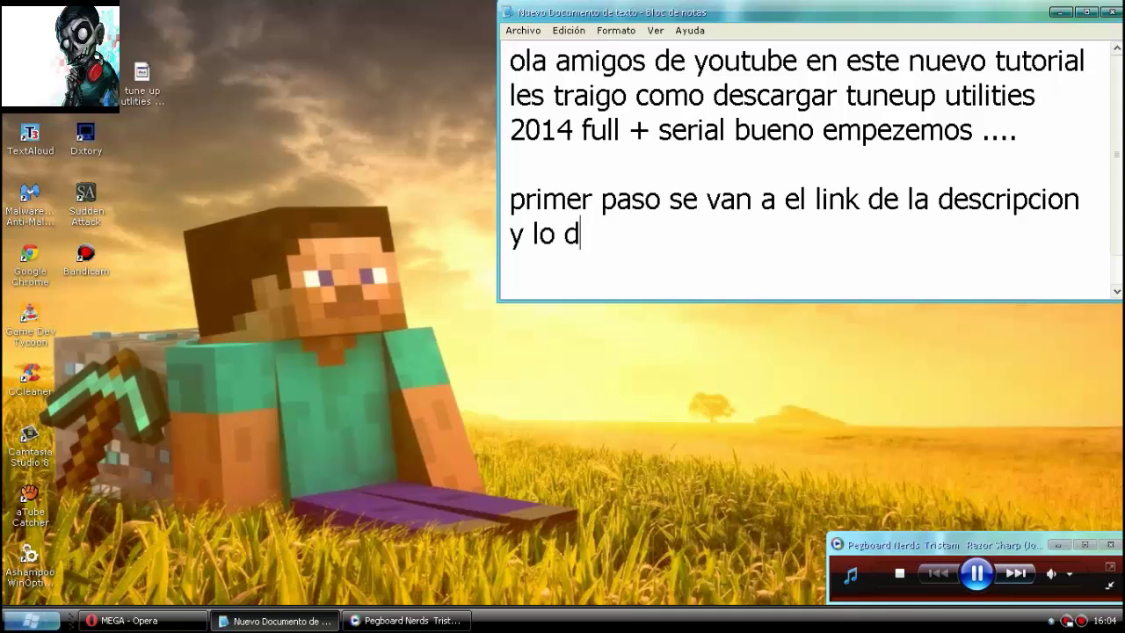
text(escarga)
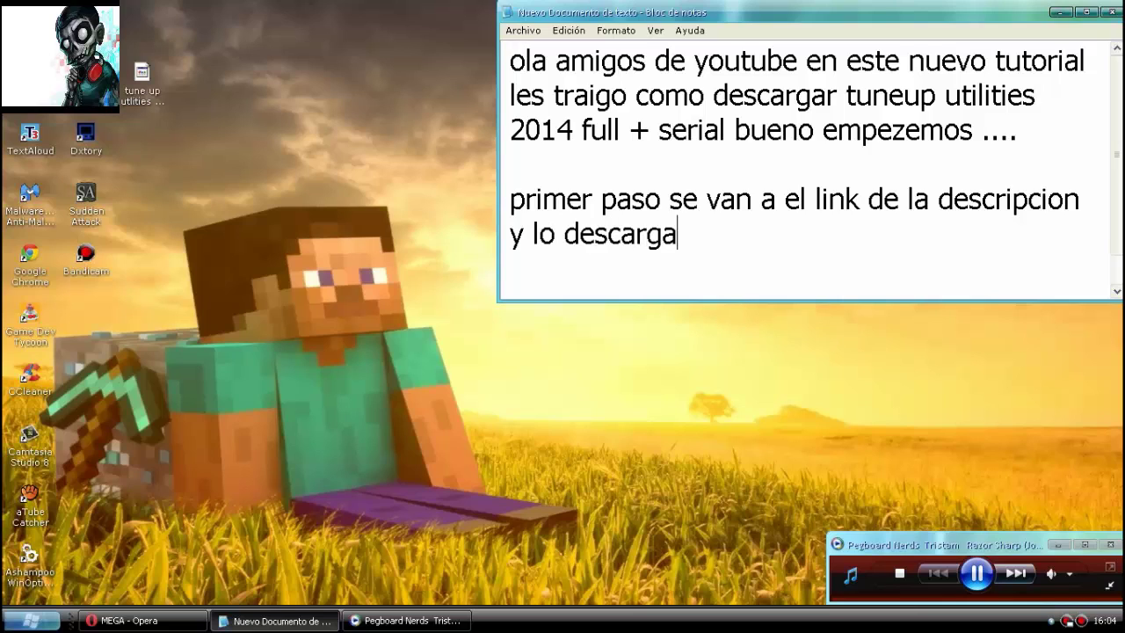
text(n)
Continue the "segundo paso" line with "ya que lo ayan descargado van a donde lleguen sus descargas bueno".
key(Down)
key(Down)
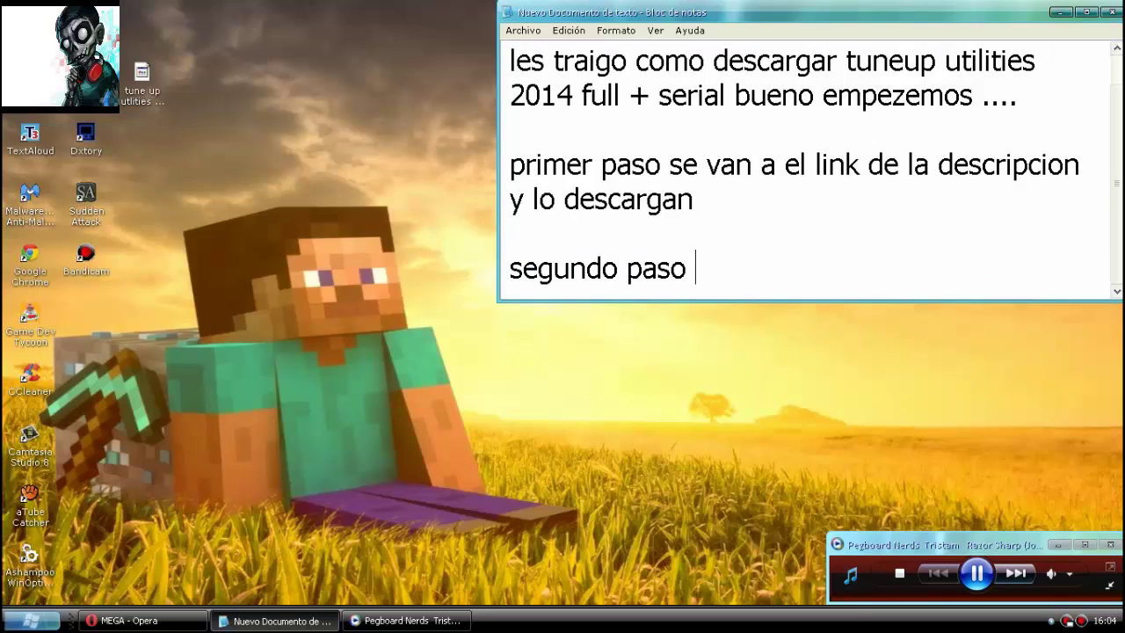
text(ya que lo )
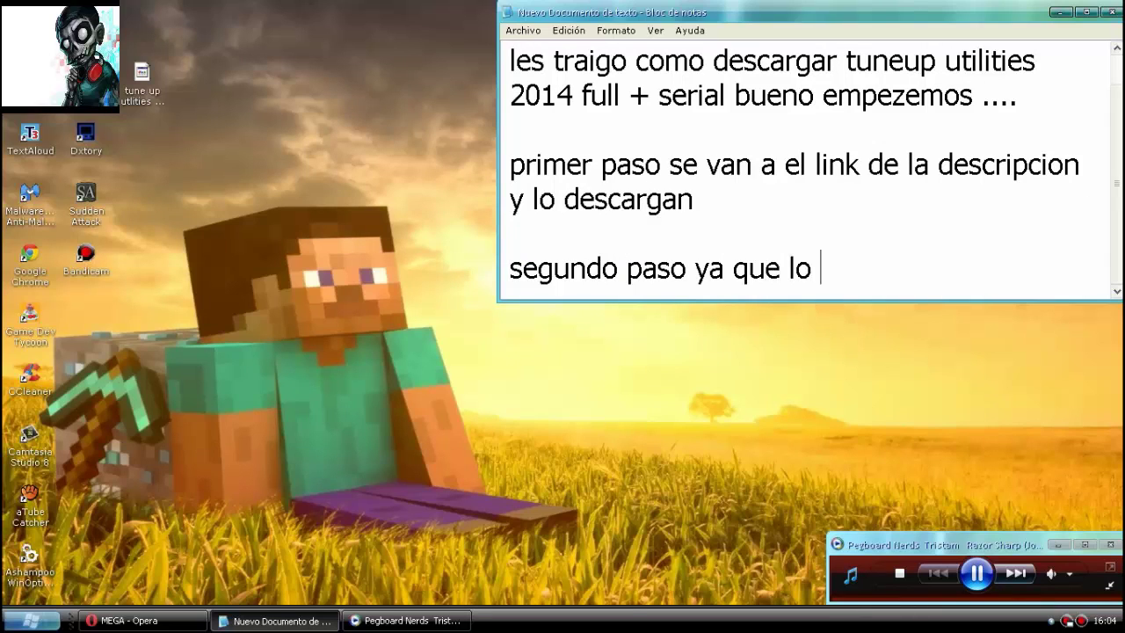
text(ayan des)
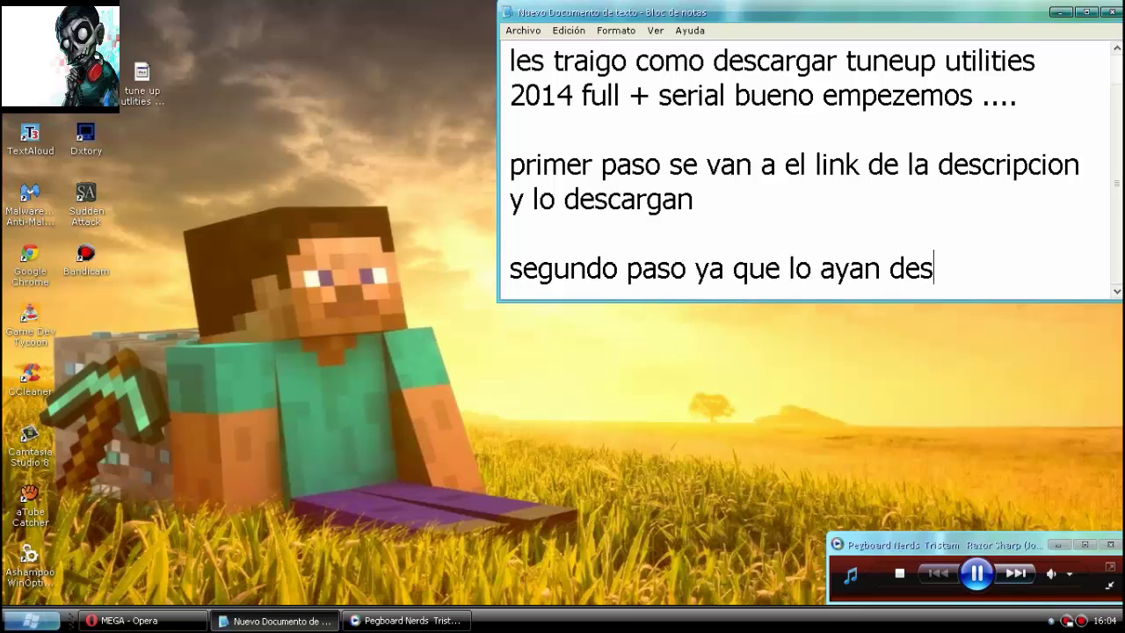
text(cargado)
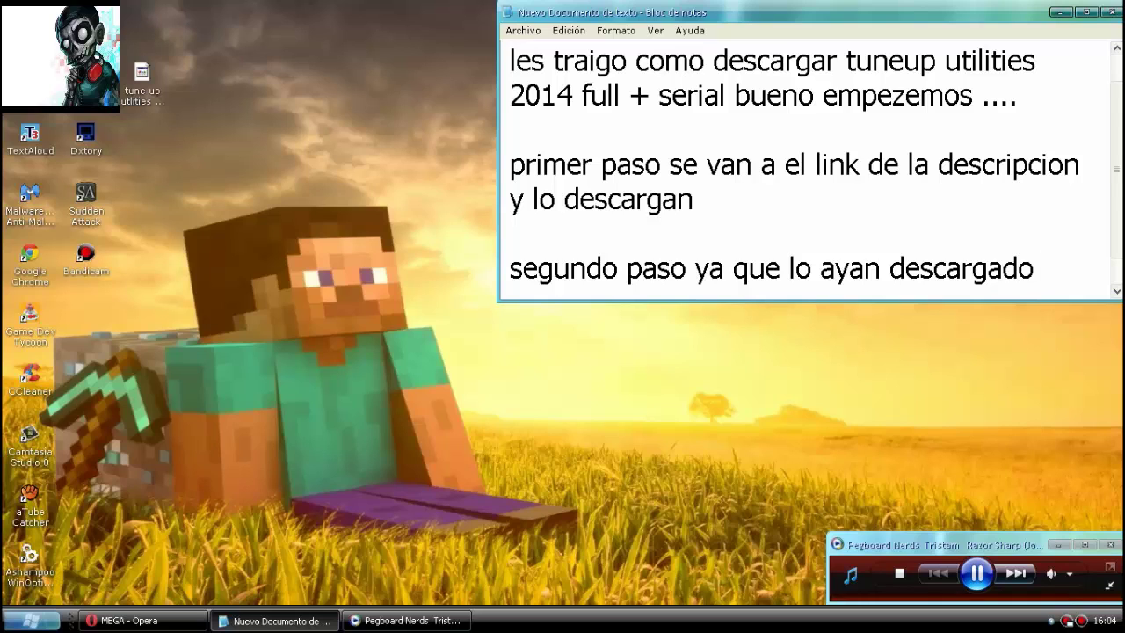
text(van a donde lle)
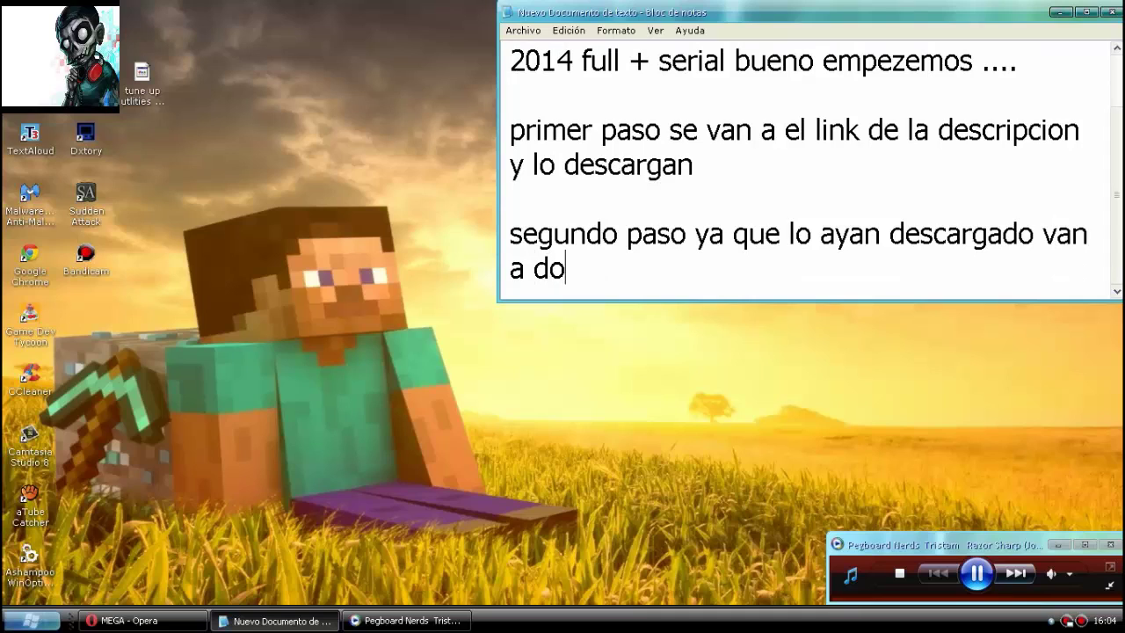
text(gu)
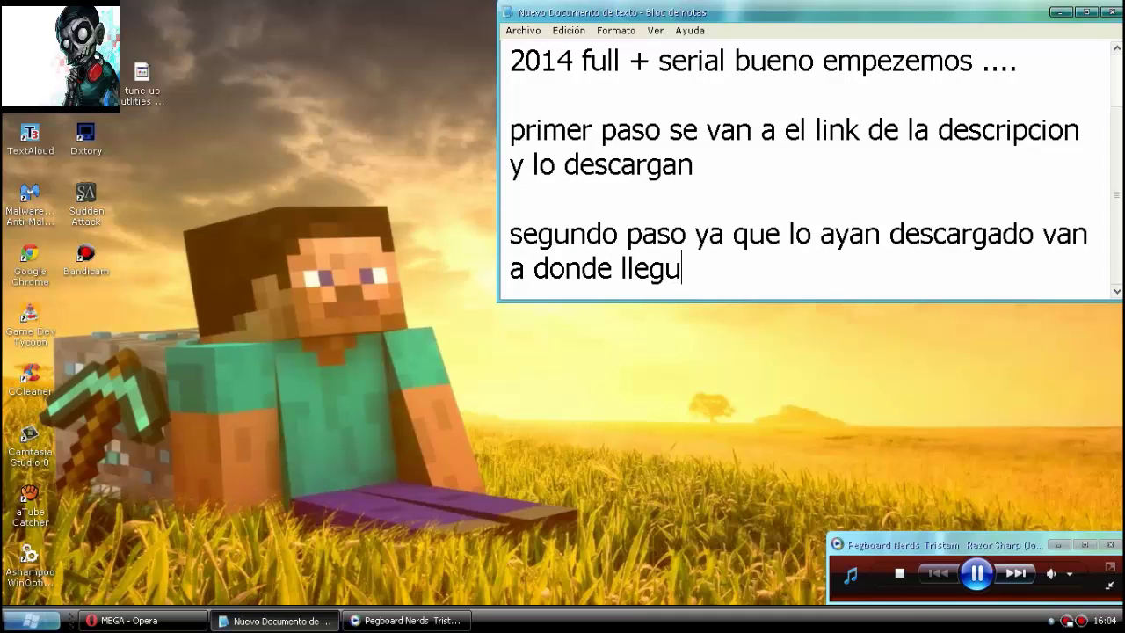
text(en sus d)
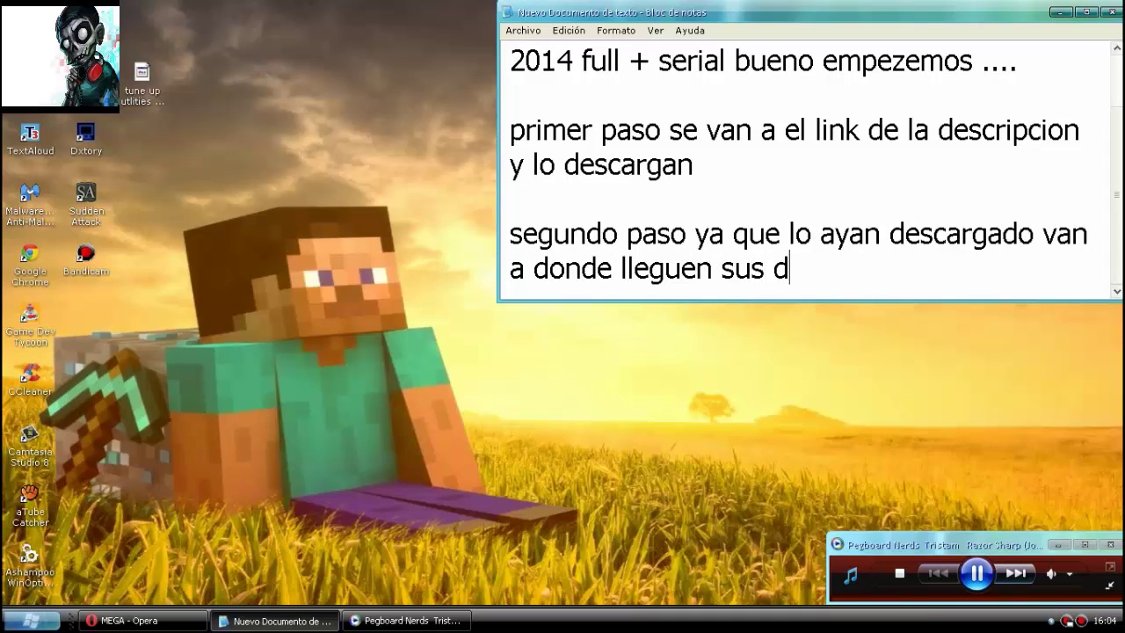
text(escarga)
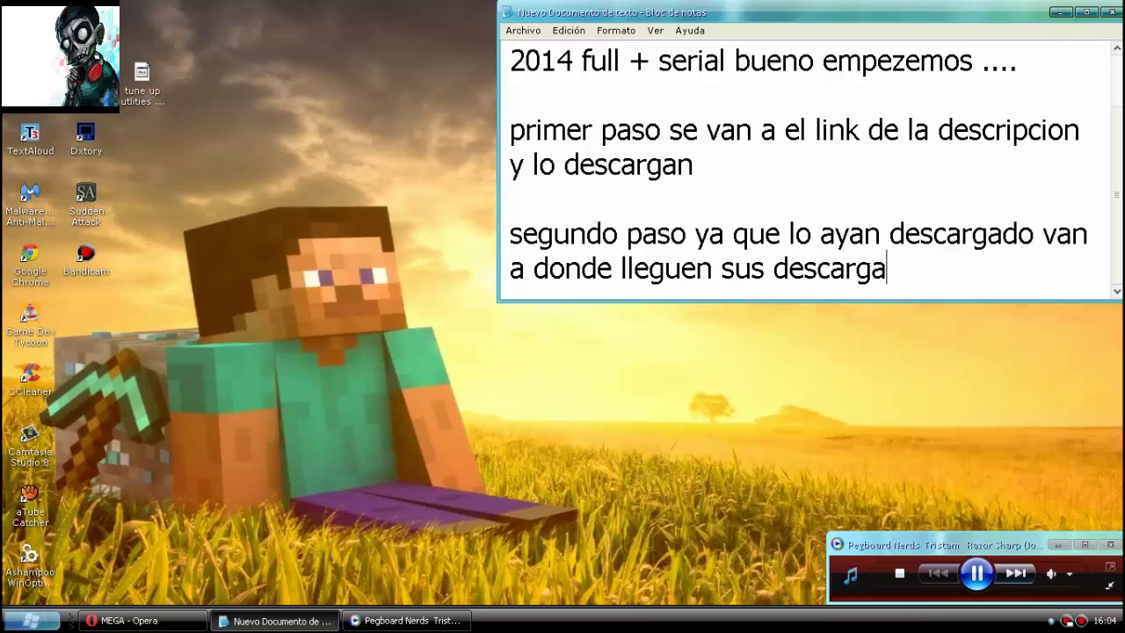
text(s bueno)
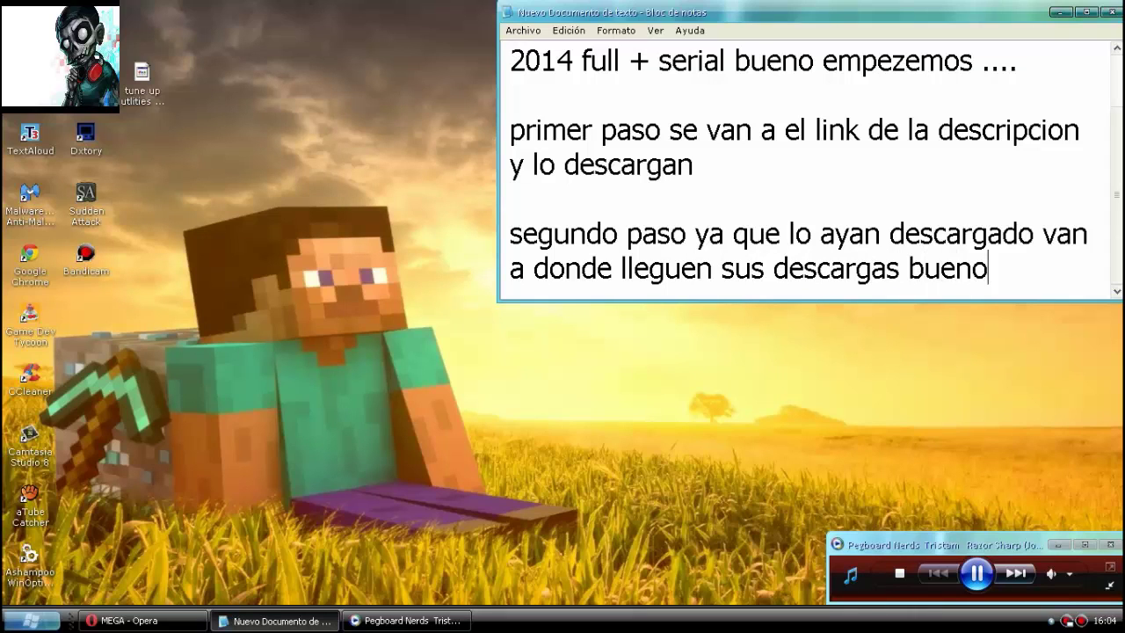
Extend the "segundo paso" sentence with "llo lla la tengo en el escritorio bueno".
text( llo lla la ten)
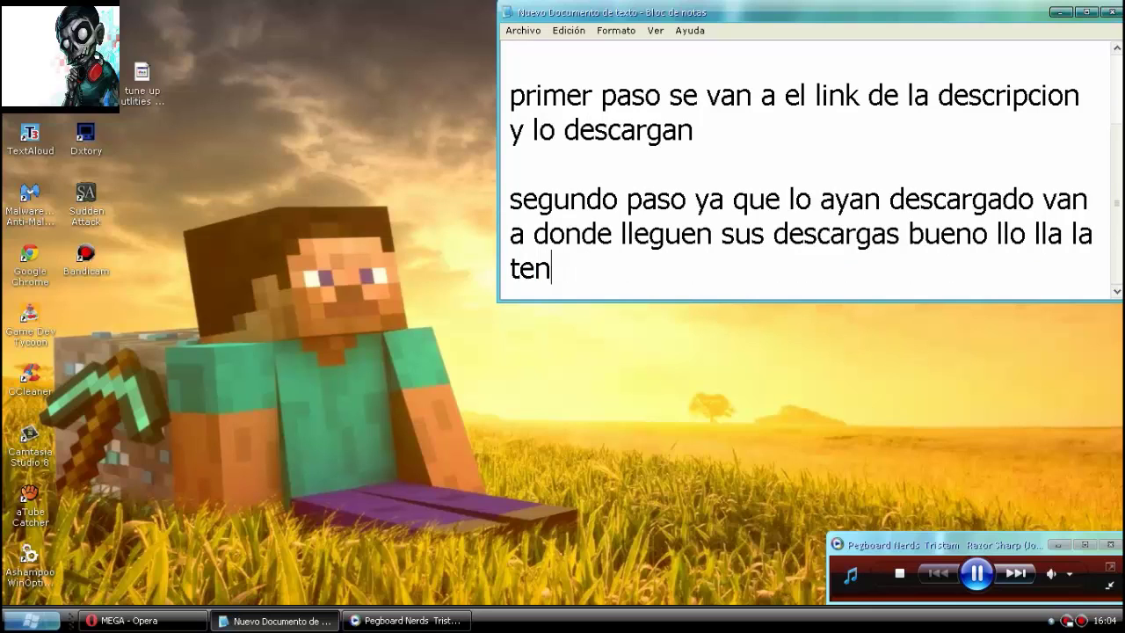
text(go en el )
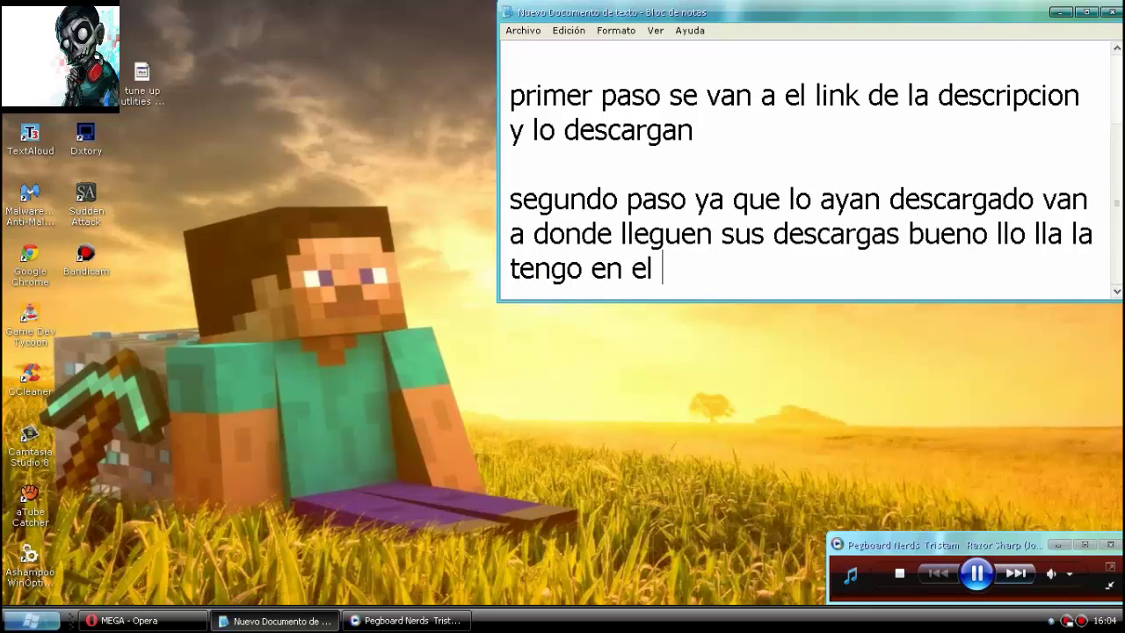
text(escritorio )
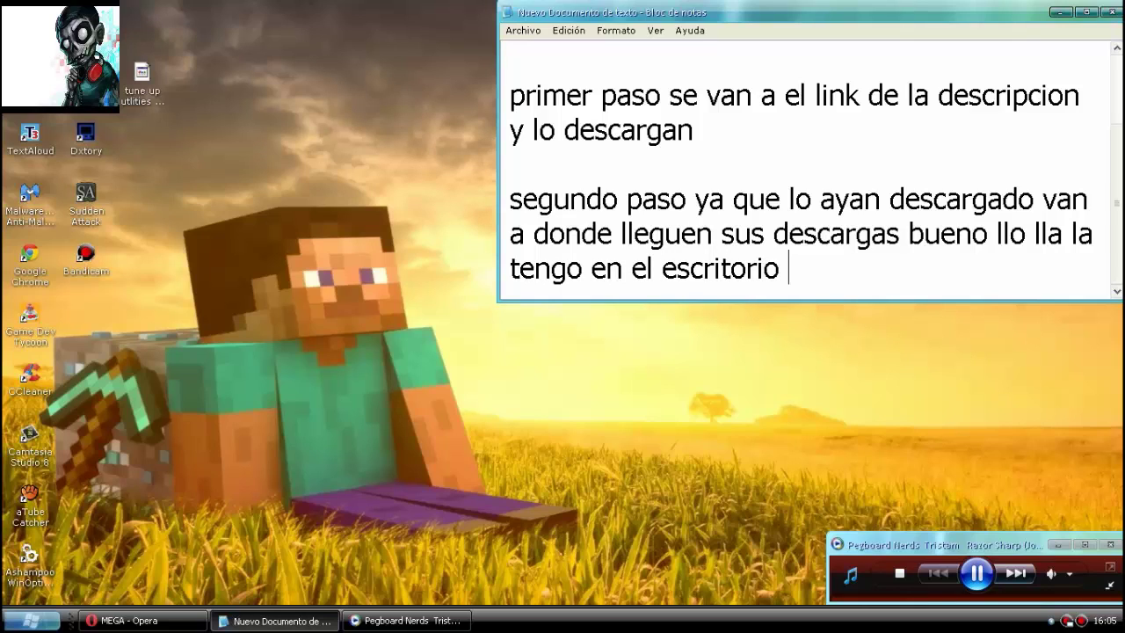
text(bueno m)
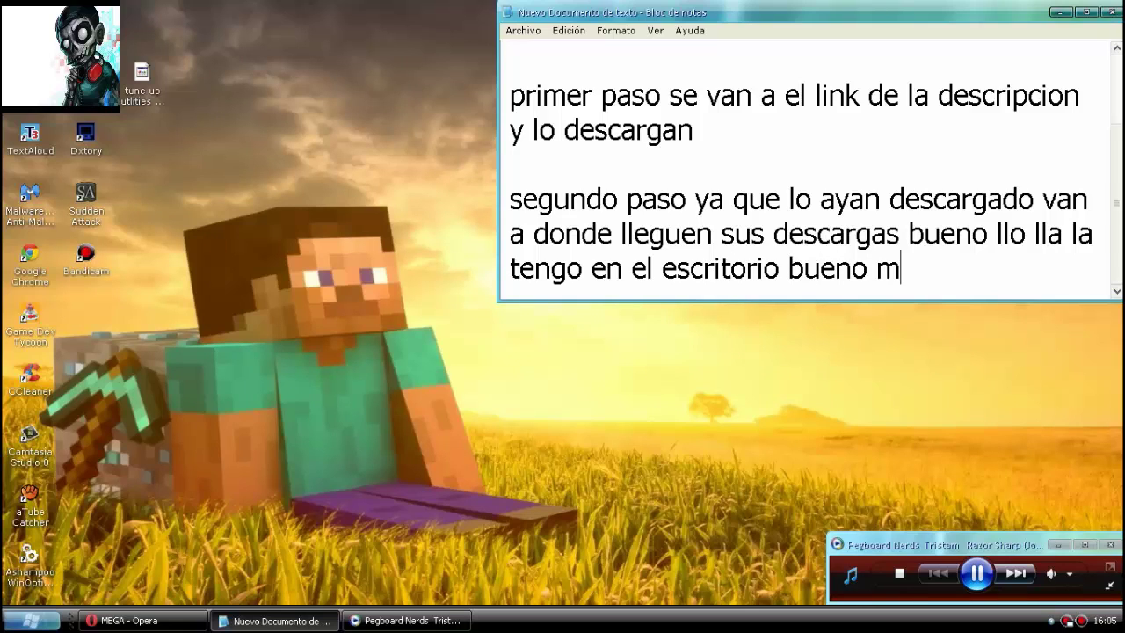
text(la)
key(BackSpace)
key(BackSpace)
key(BackSpace)
Begin a new paragraph after a blank line with "la abrimos con winrar archiver".
key(Return)
key(Return)
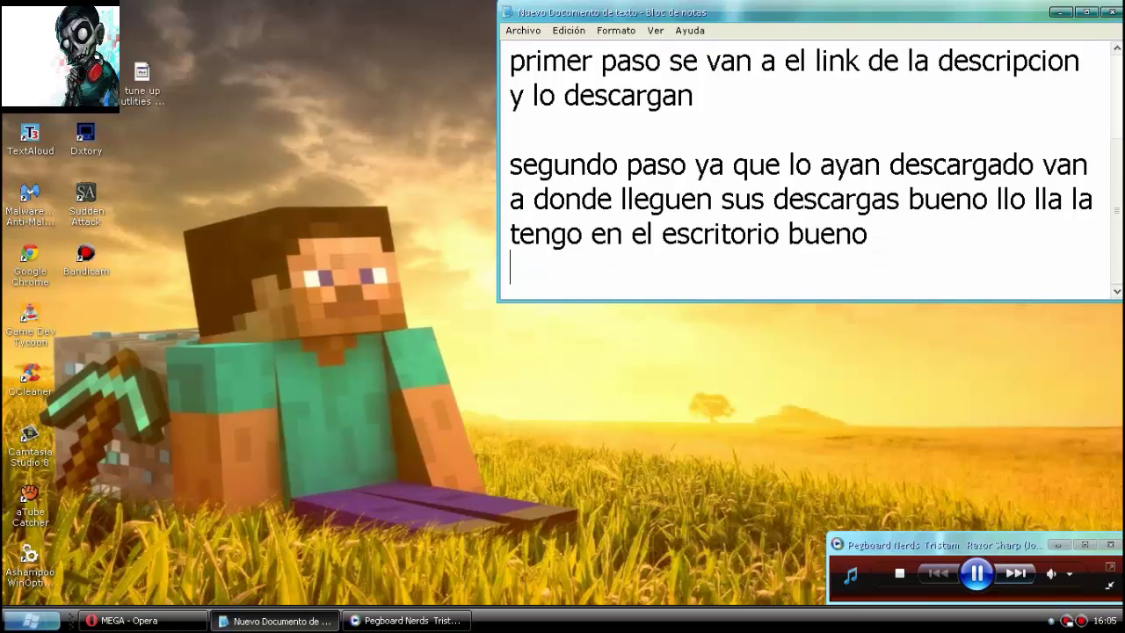
text(la )
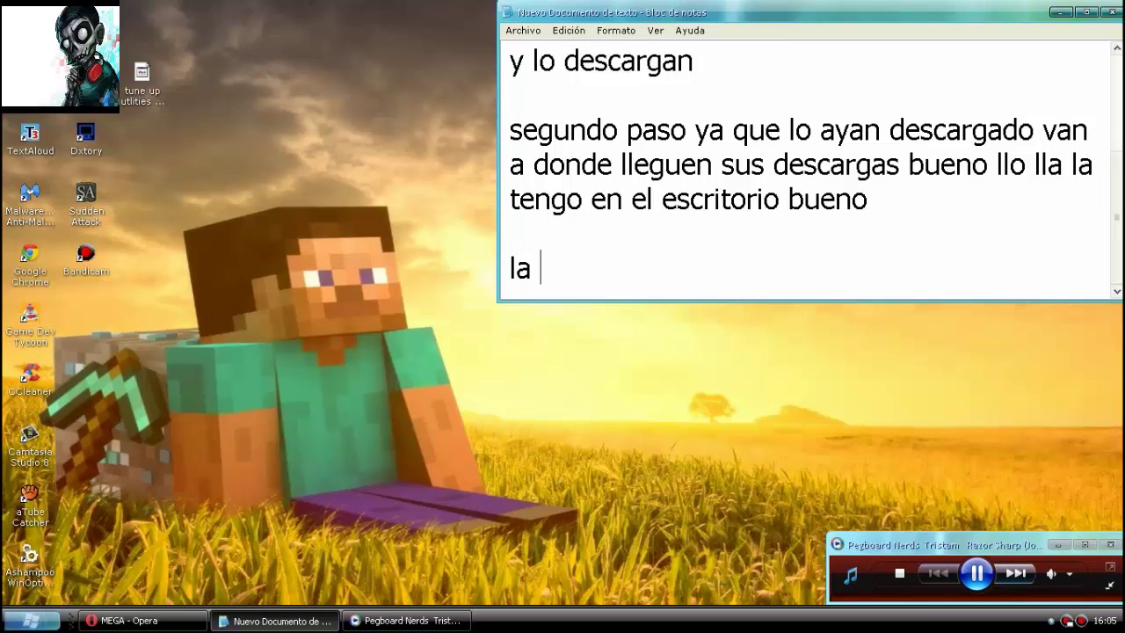
text(abrimo)
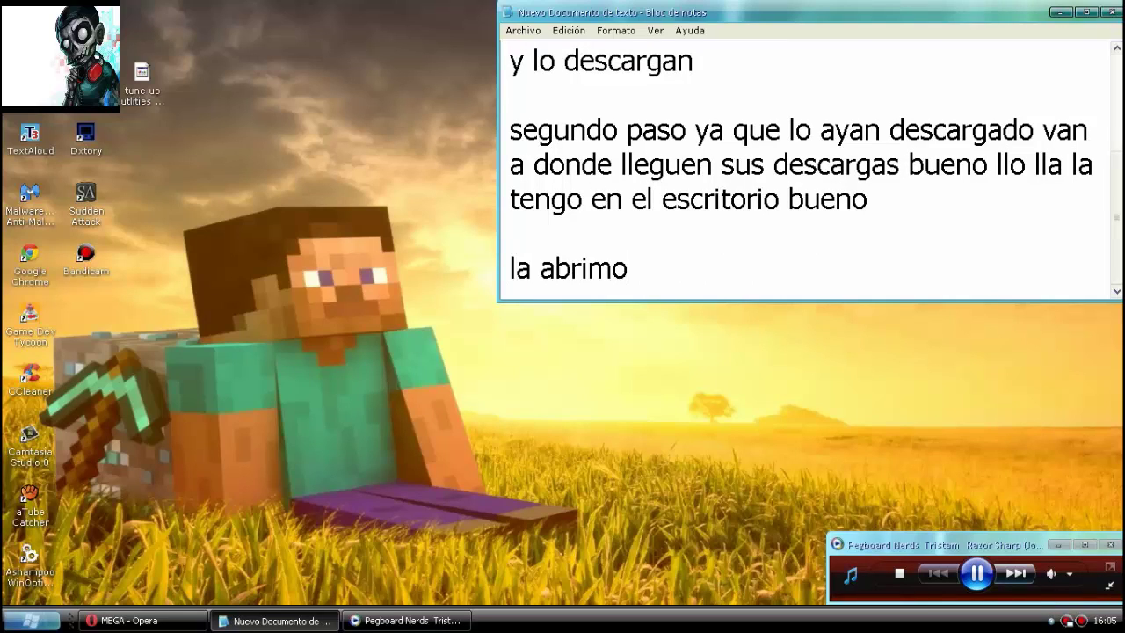
text(s con w)
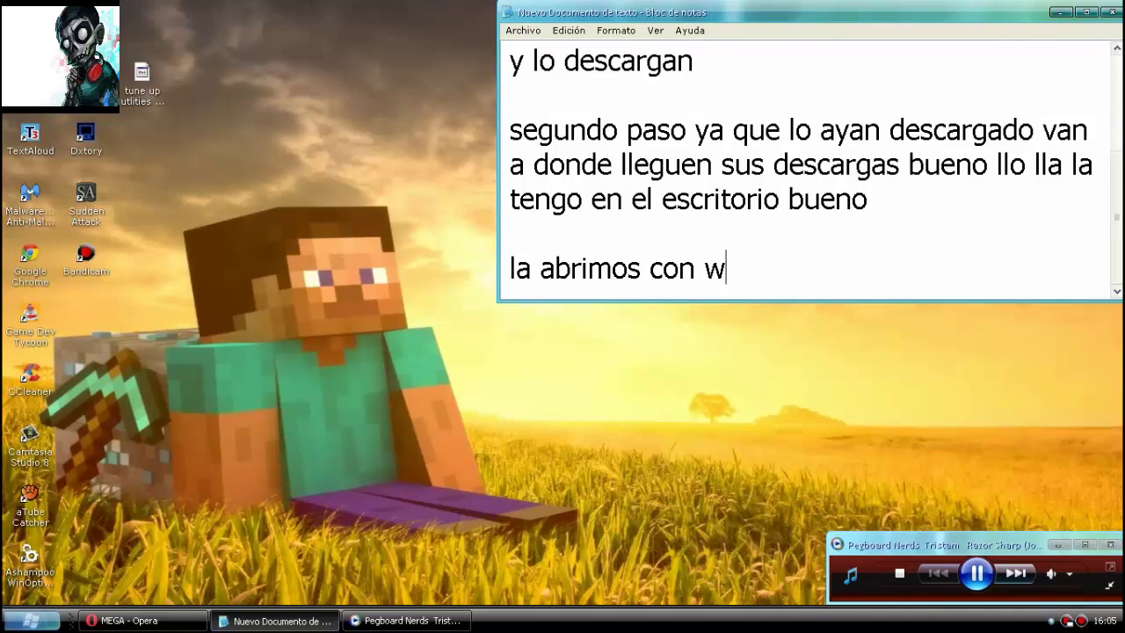
text(inrara)
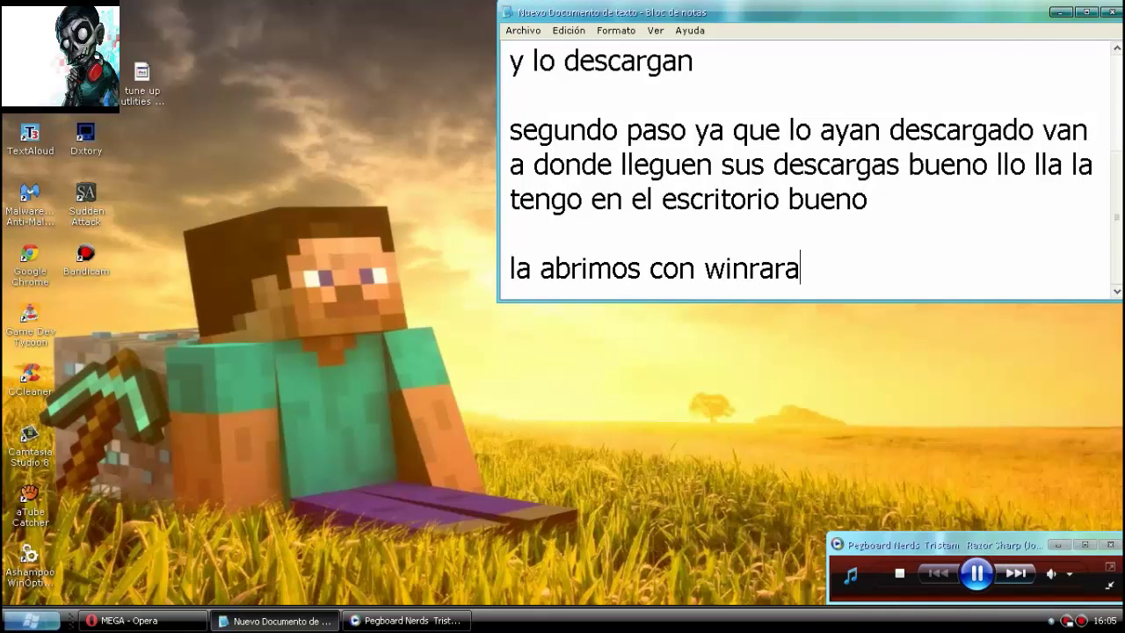
key(BackSpace)
text(archiver)
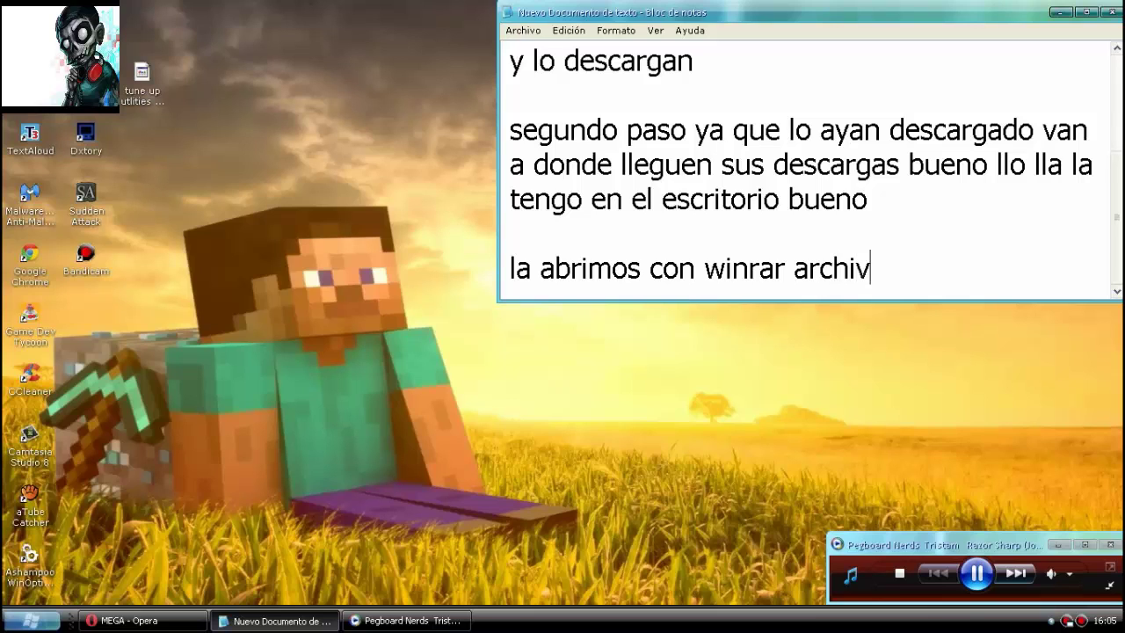
Open the downloaded tune up utilities 2014 zip from the desktop in WinRAR and enter its TuneUp Utilities 2014 folder.
right_click(133, 72)
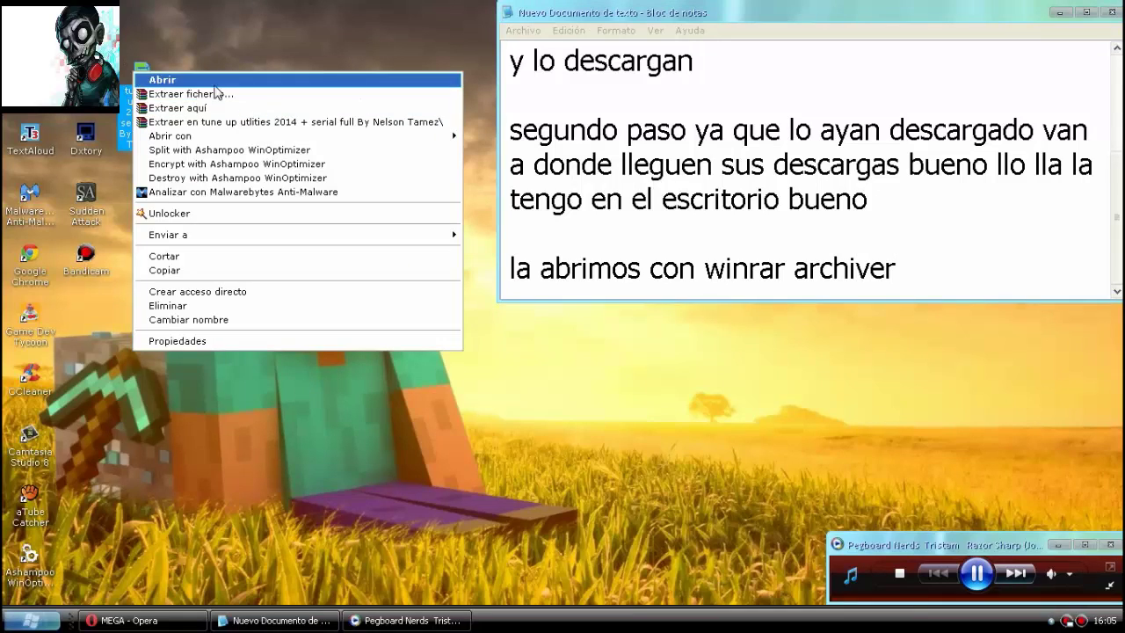
click(487, 135)
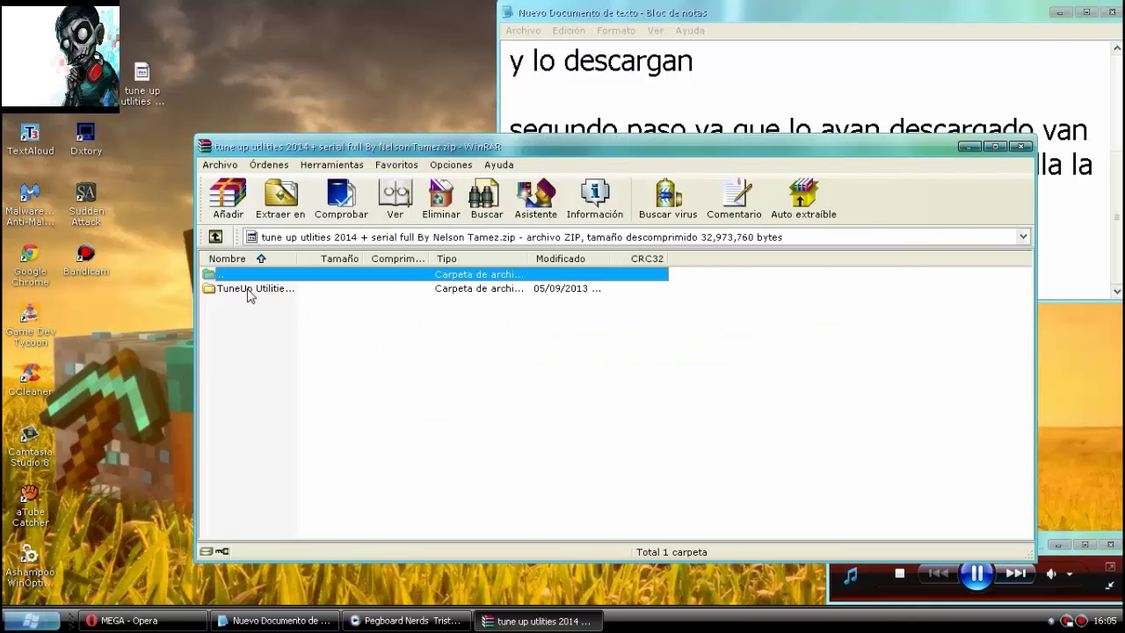
double_click(248, 292)
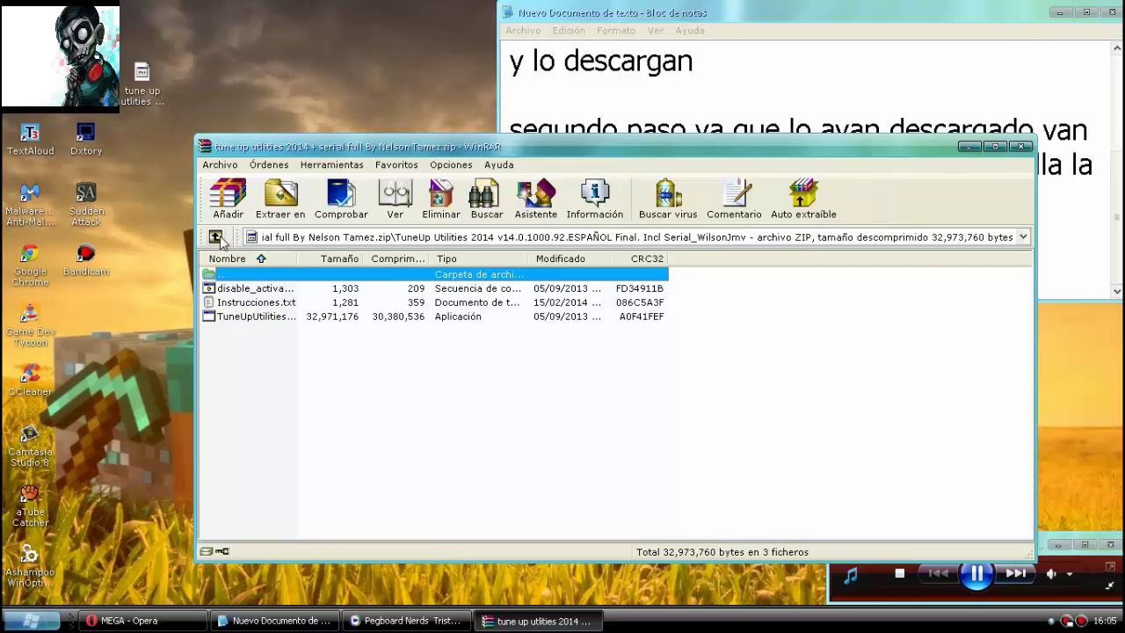
Launch the installer TuneUpUtilities2014_es-MX.exe from the archive and minimize the WinRAR window.
click(276, 320)
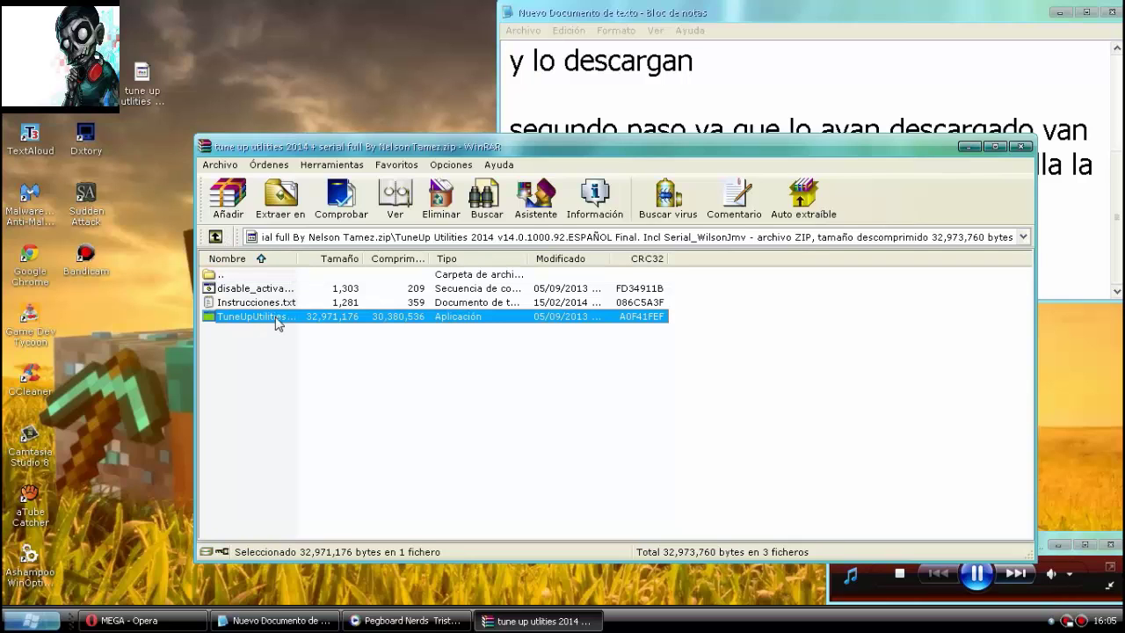
drag(421, 143, 361, 166)
double_click(273, 338)
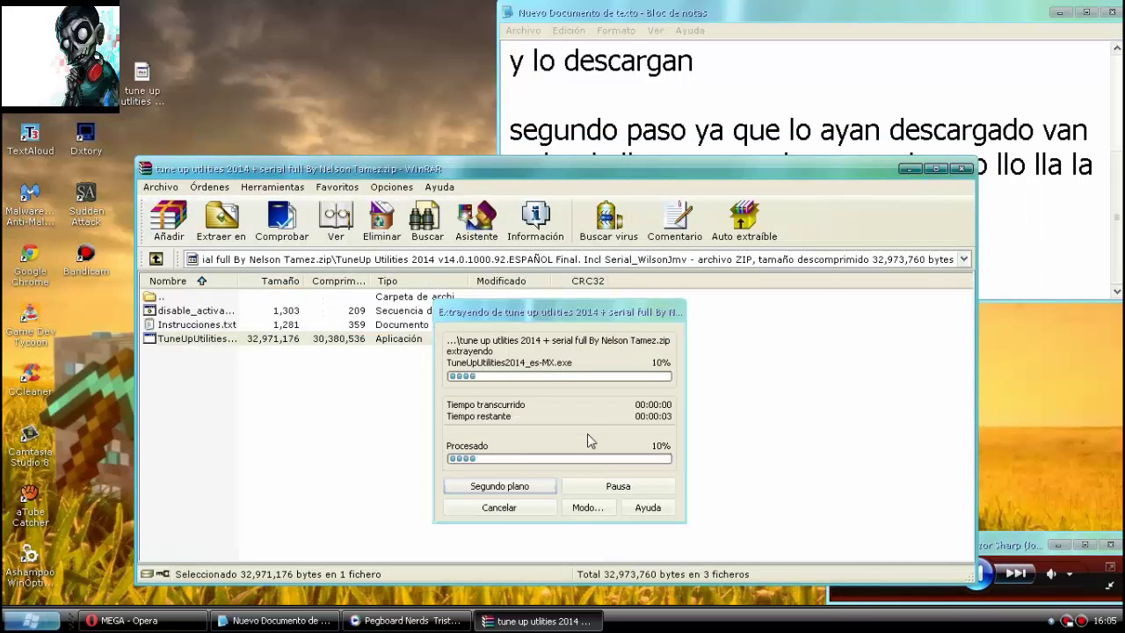
click(910, 170)
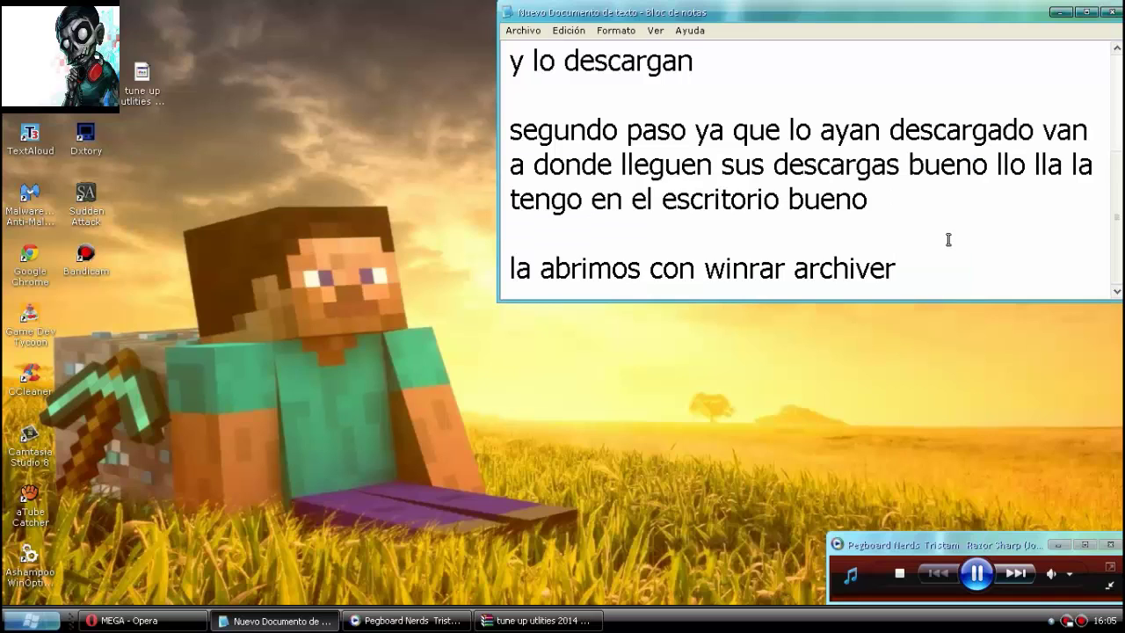
Add "sigan mis pasos" after "winrar archiver" in the Notepad document.
text(l dan)
key(BackSpace)
key(BackSpace)
key(BackSpace)
key(BackSpace)
key(BackSpace)
text(sigan m)
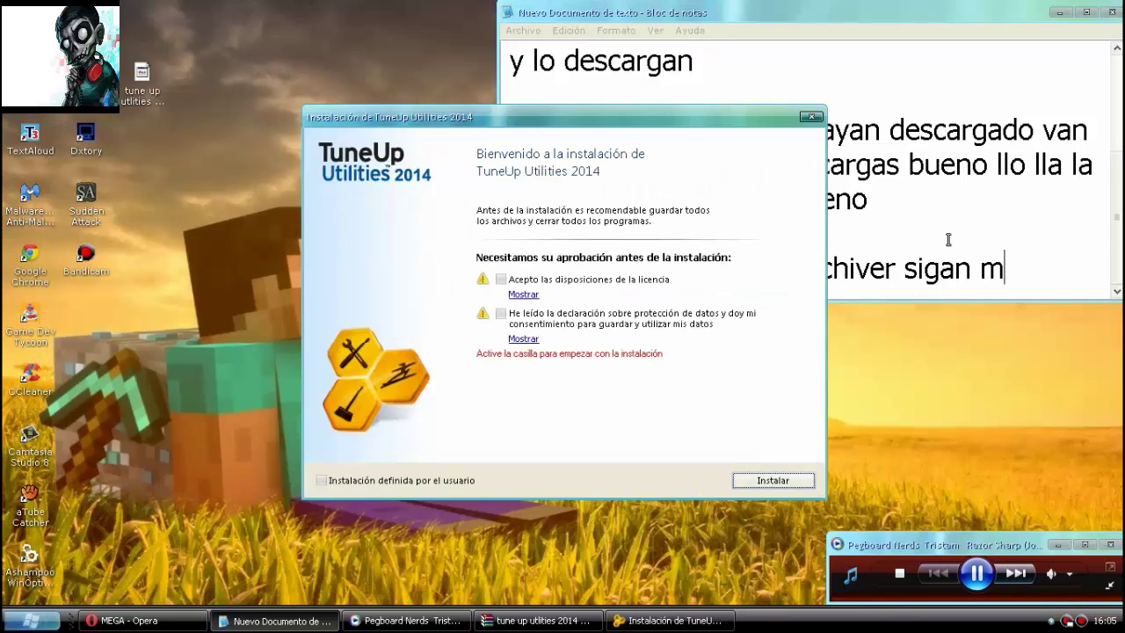
click(1022, 273)
text(m)
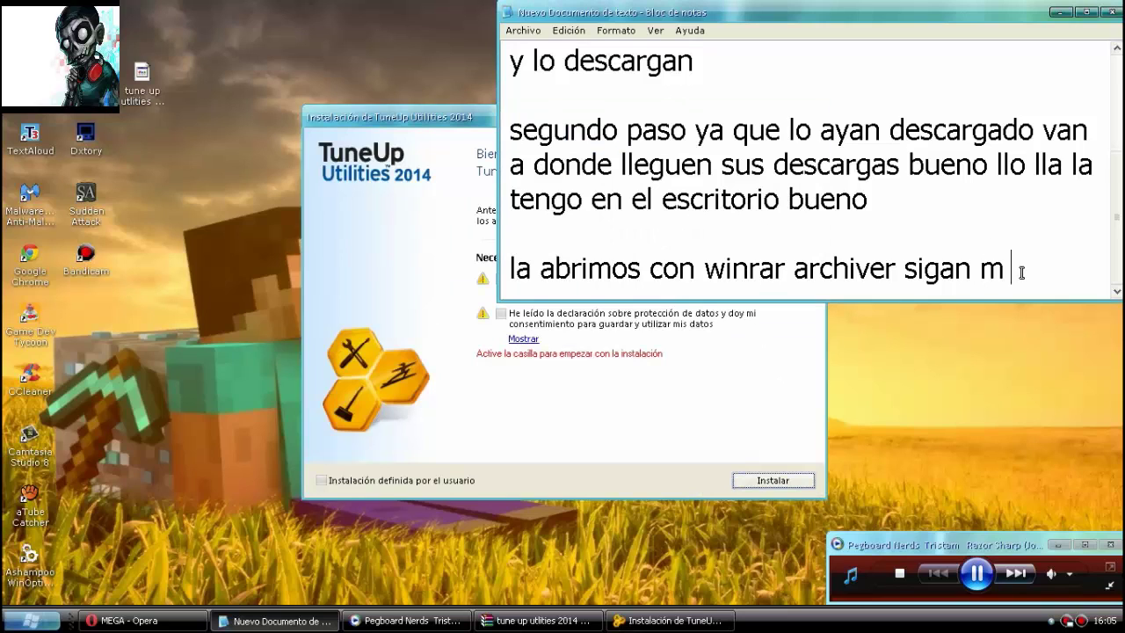
text(is pasos)
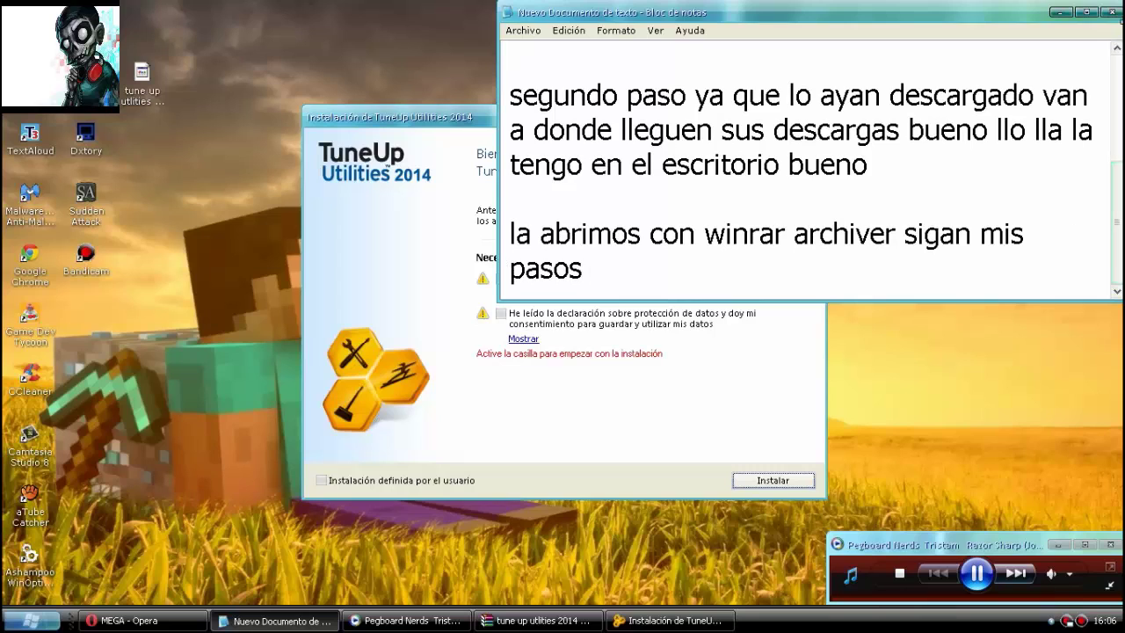
Minimize the text document, accept the licence terms and the data protection statement in the TuneUp Utilities 2014 installer, and start the installation.
click(1061, 11)
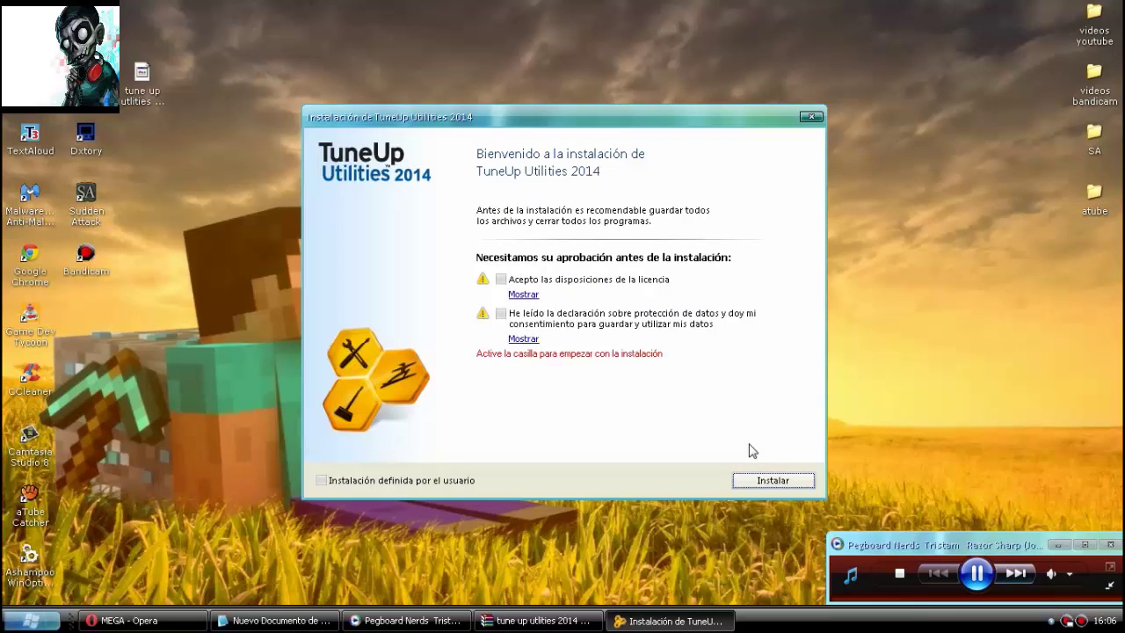
click(501, 280)
click(502, 315)
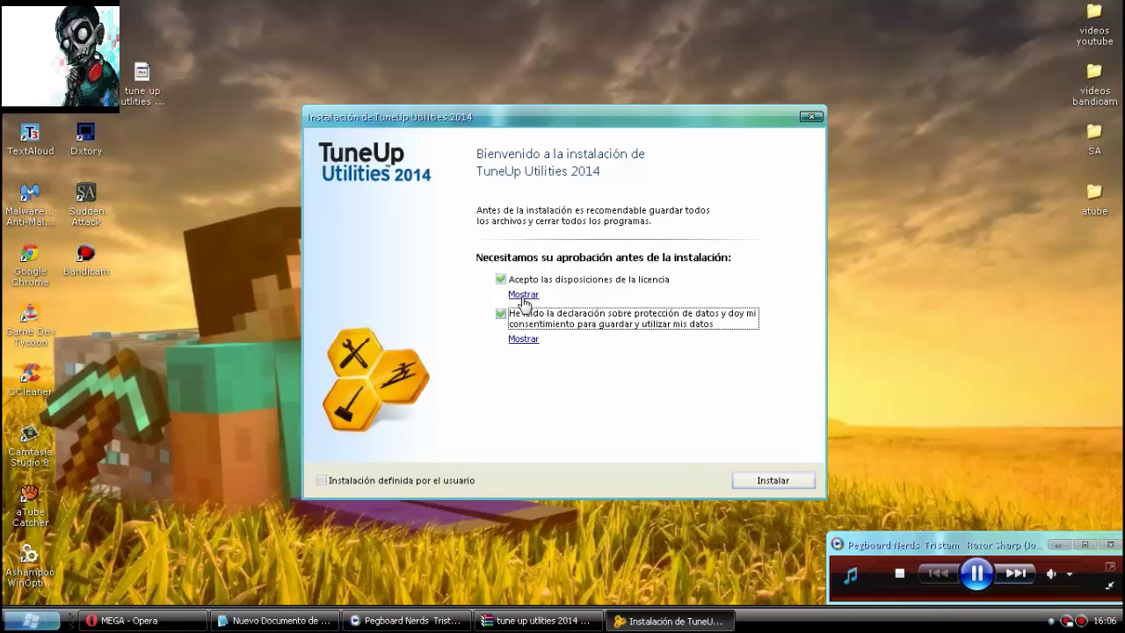
click(774, 484)
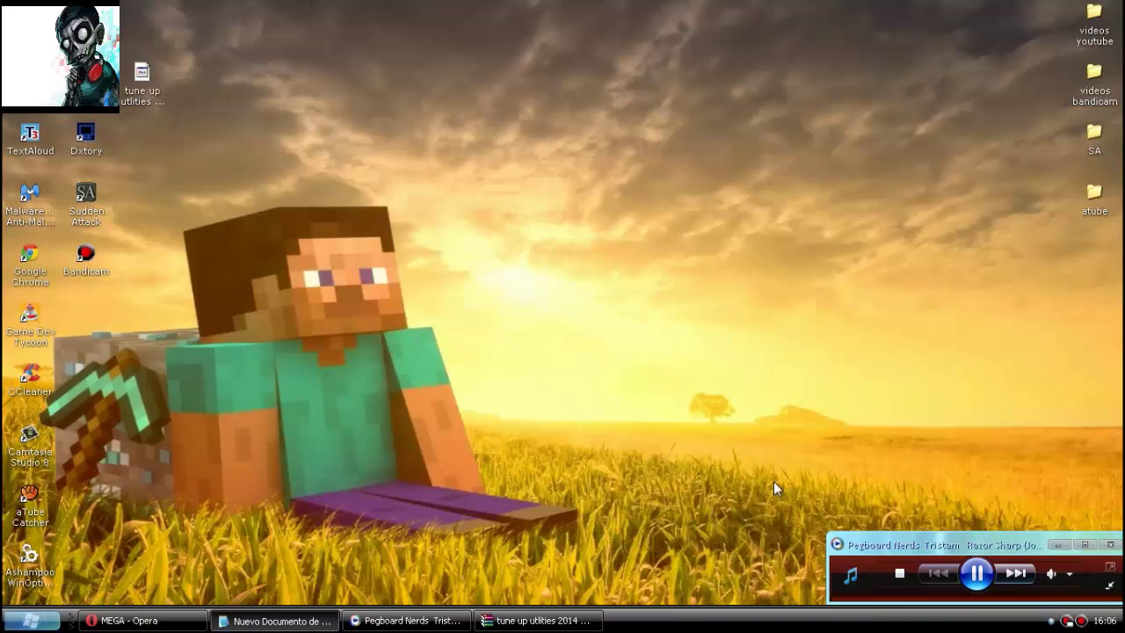
Restore the Notepad document and add the new paragraph "yo aqui pauso porque mi pc es lenta" below "sigan mis pasos".
click(281, 620)
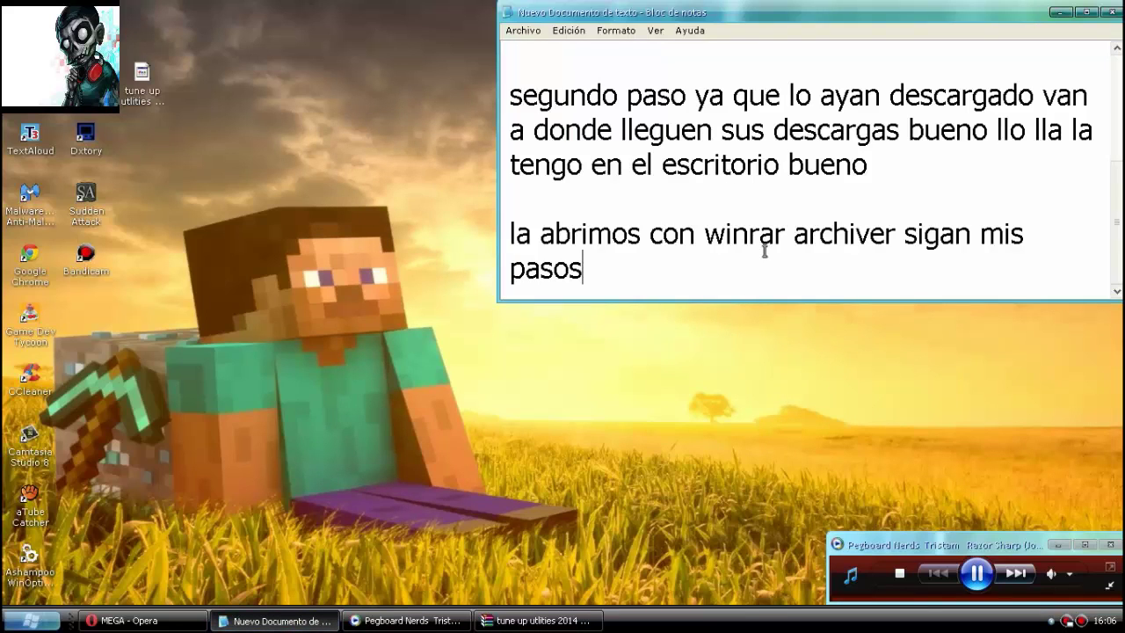
key(Return)
key(Return)
text(yo )
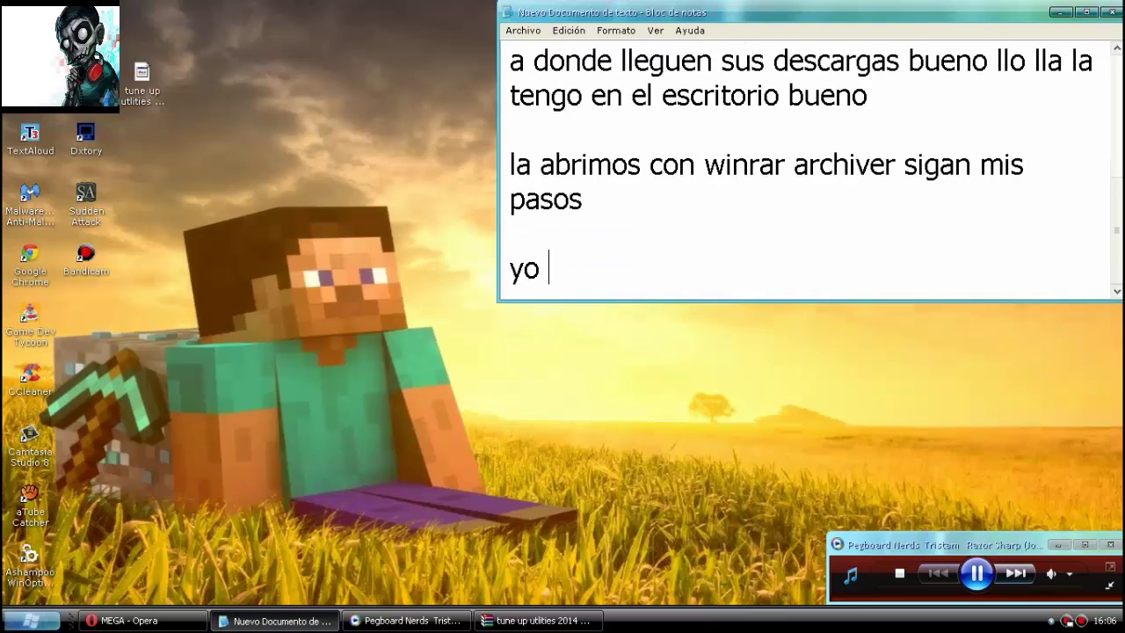
text(aqui pa)
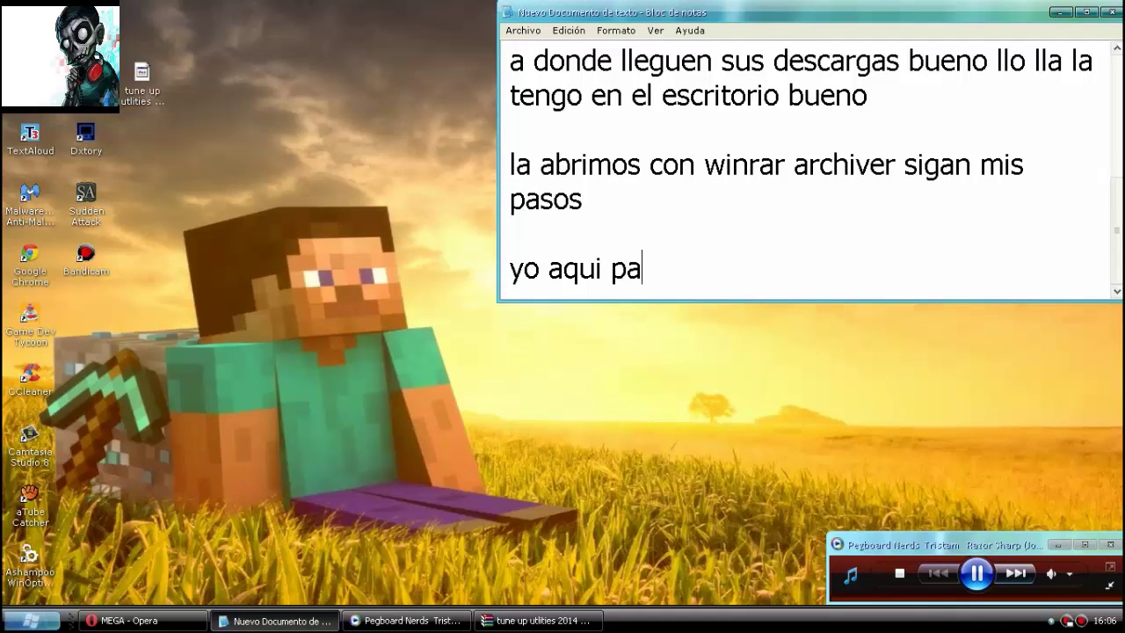
text(uso por)
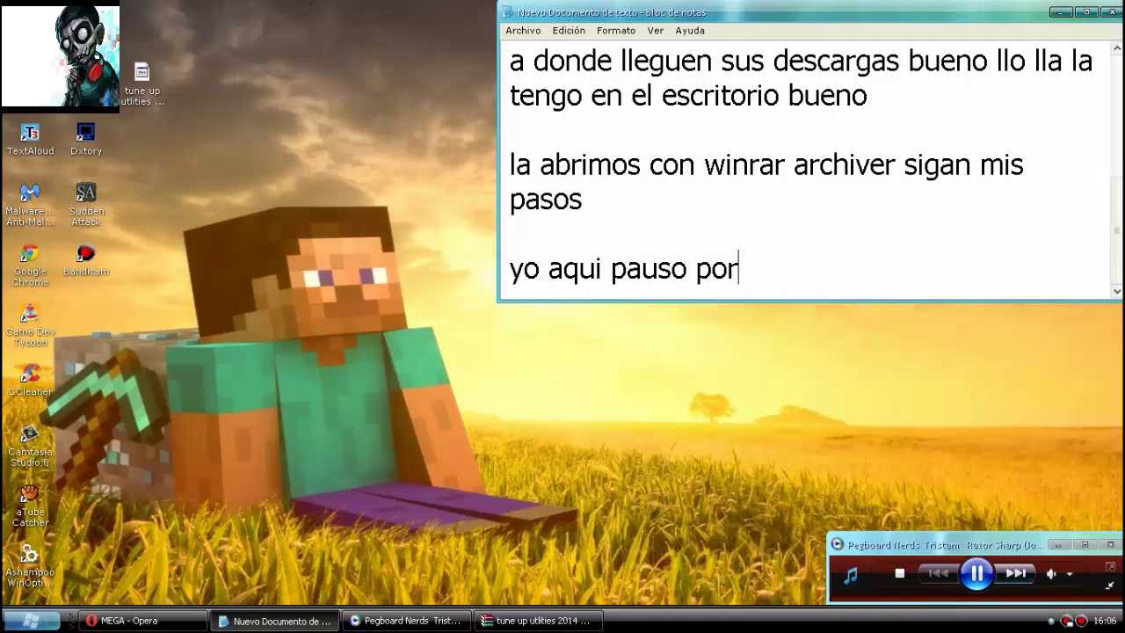
text(que mi pc )
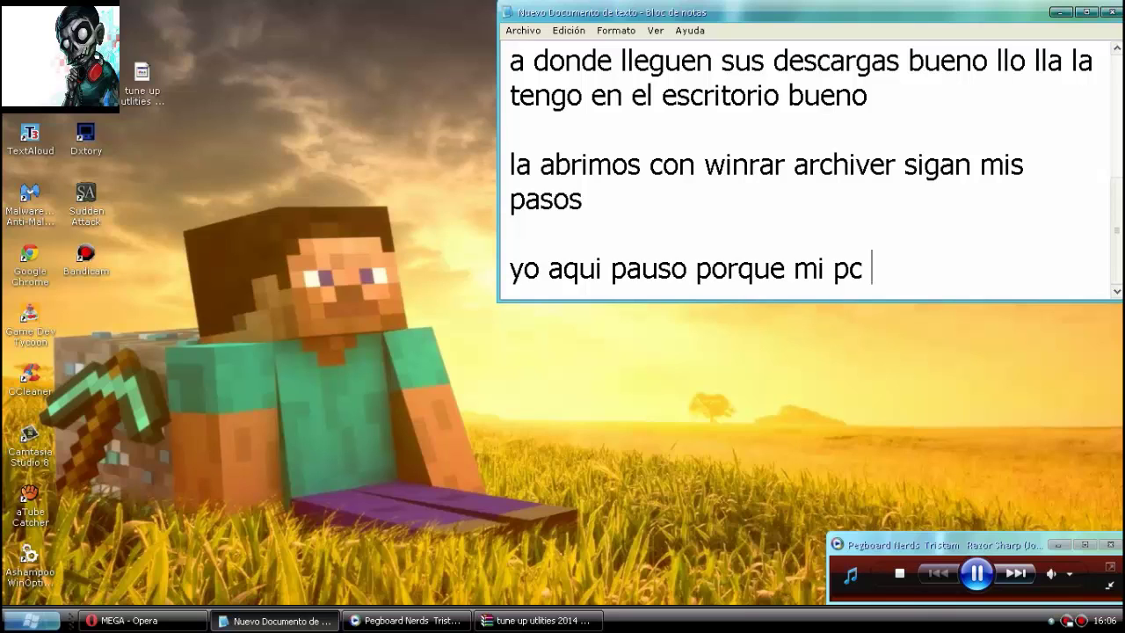
text(es lenta)
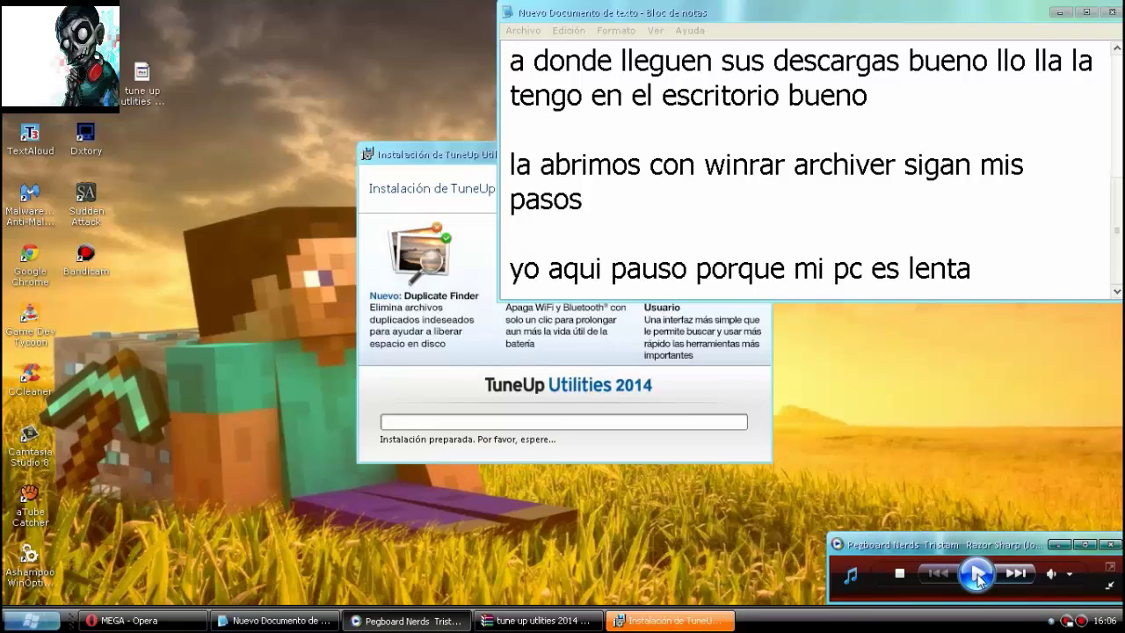
Continue the last line of the Notepad document with "sige eso vuelvo a pausar esta en la copia de archivos".
click(1005, 271)
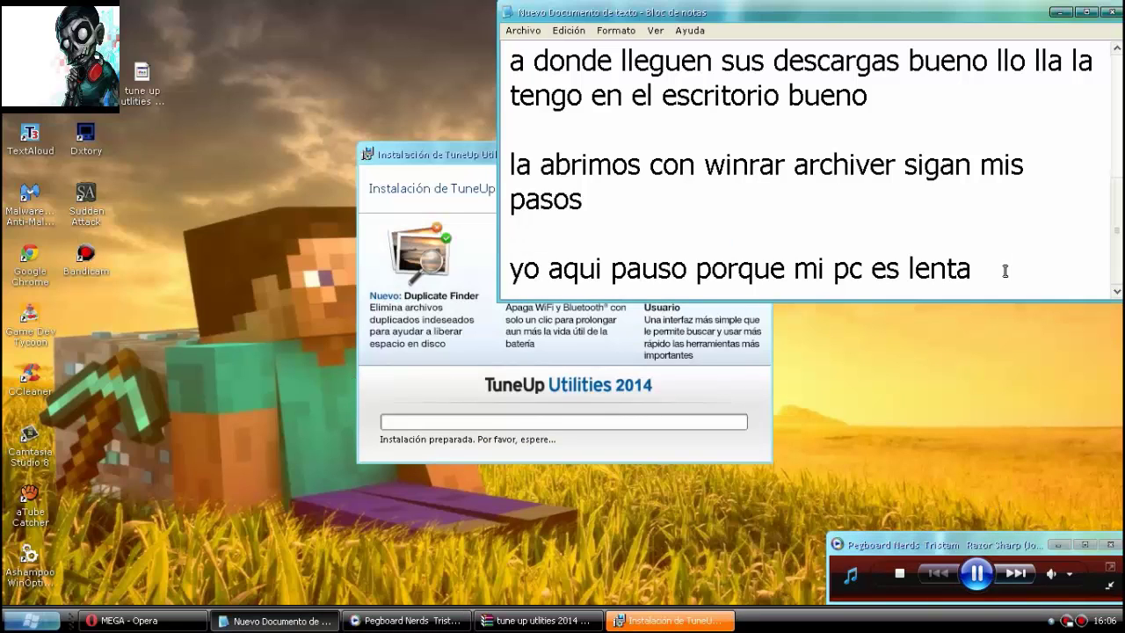
text(sige eso )
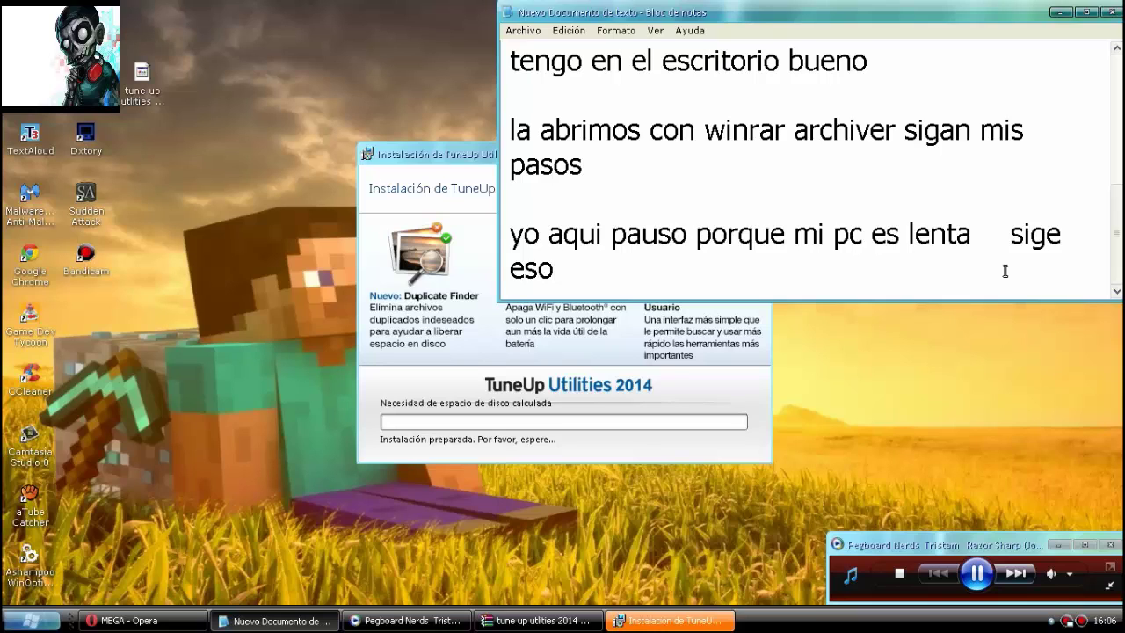
text(vuelvo )
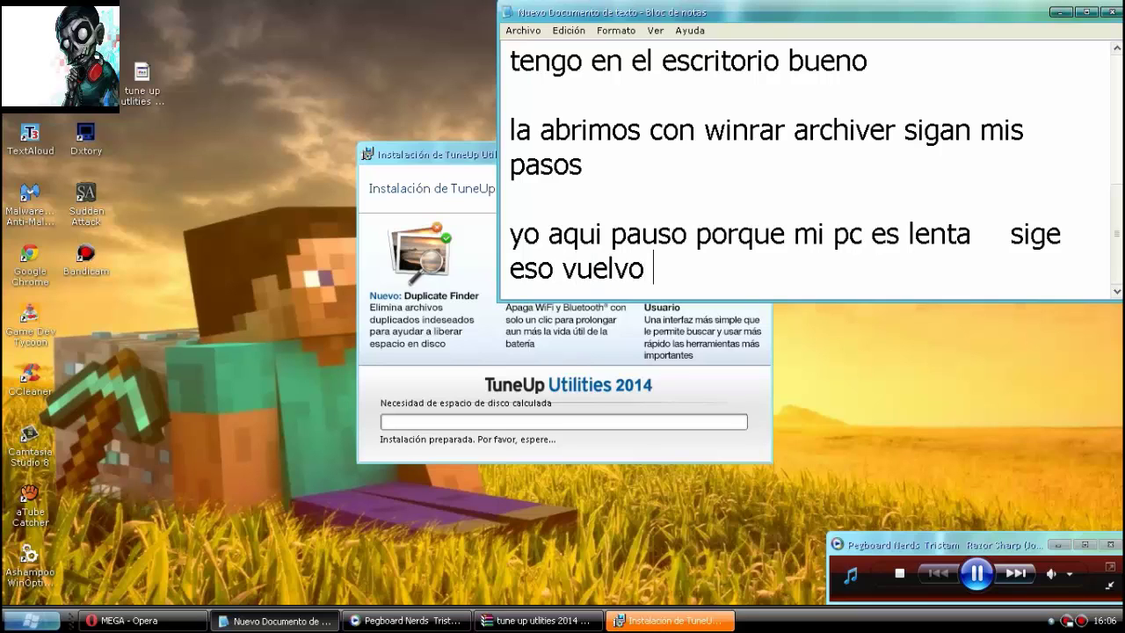
text(a paus)
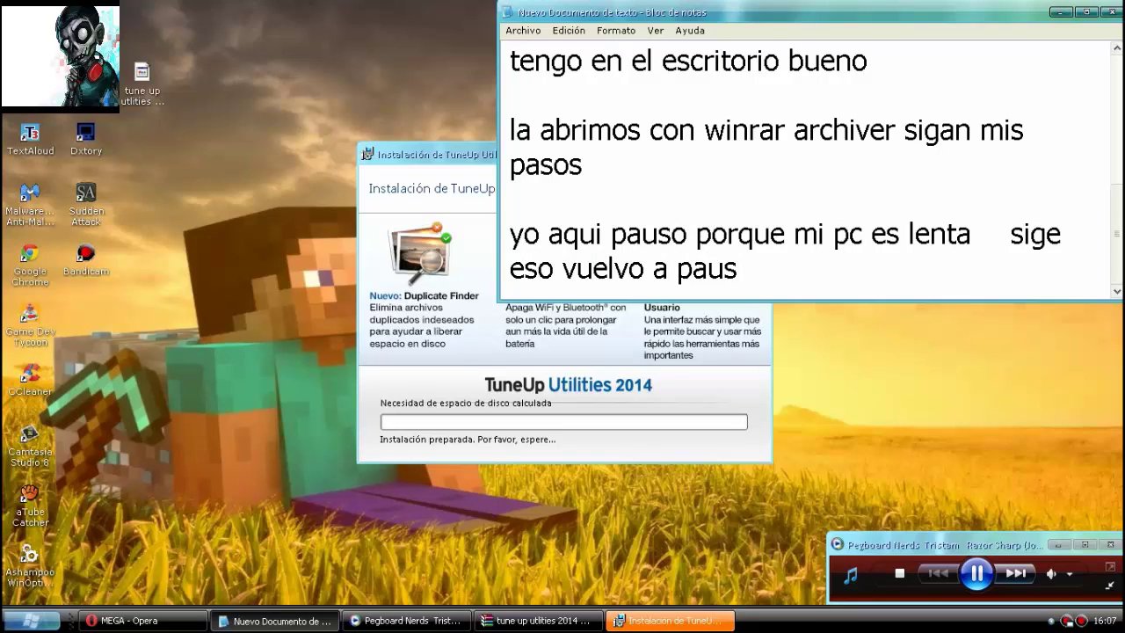
text(ar)
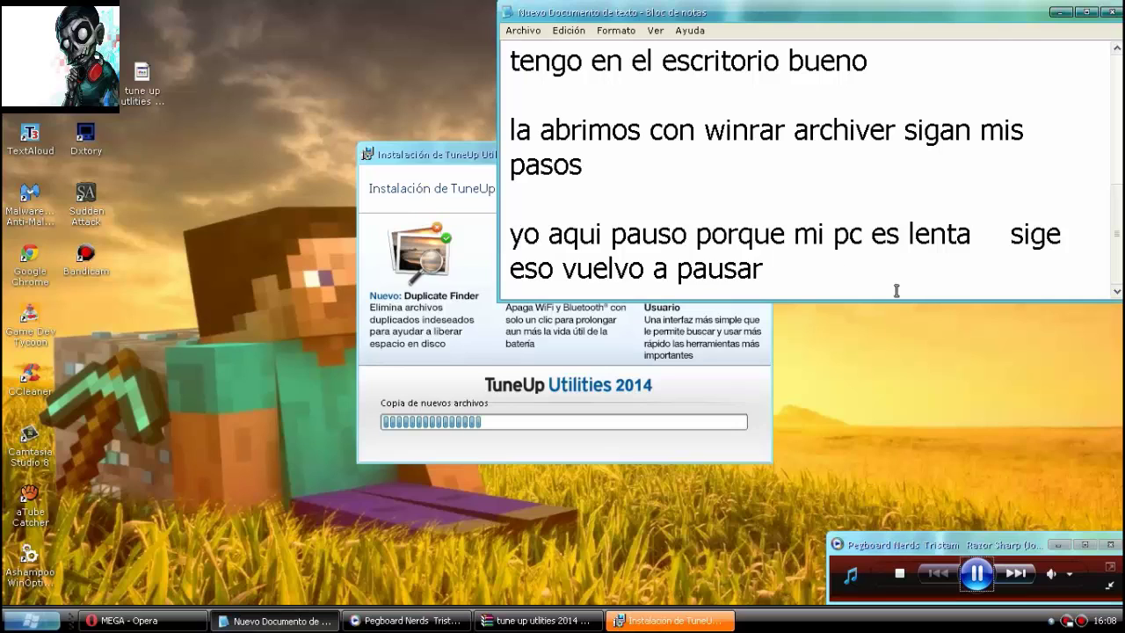
text( esta en )
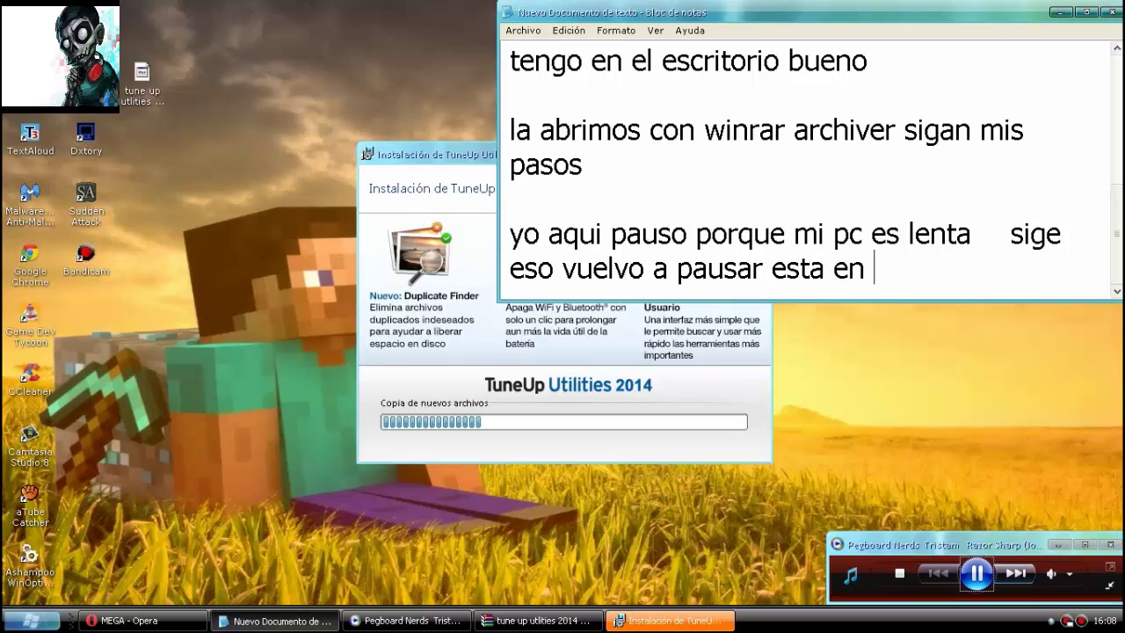
text(la copia d)
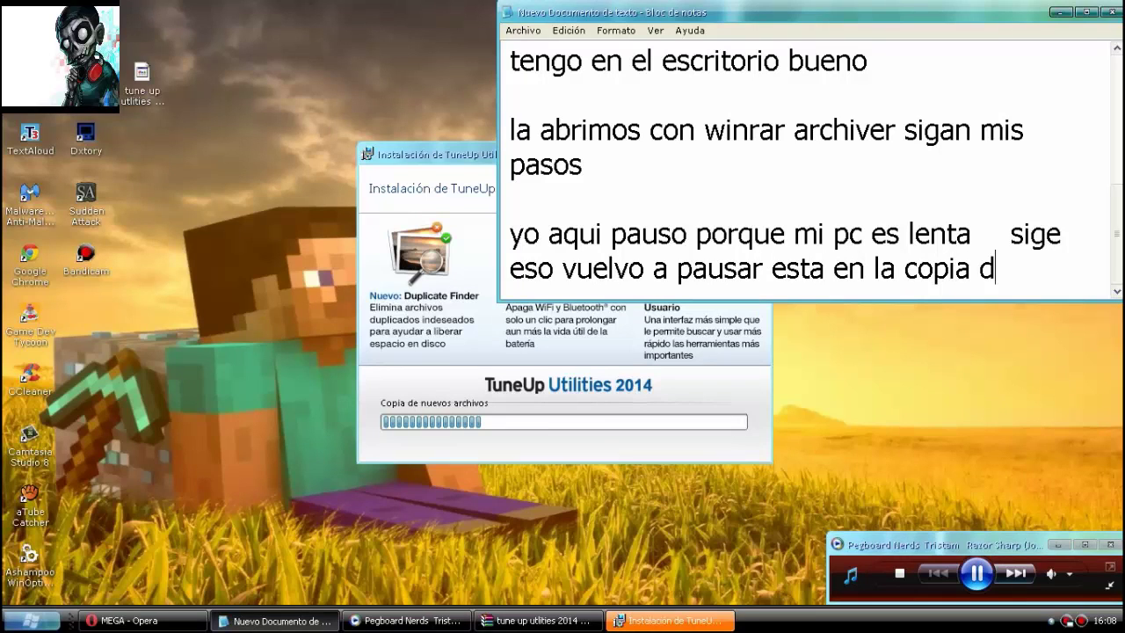
text(e archi)
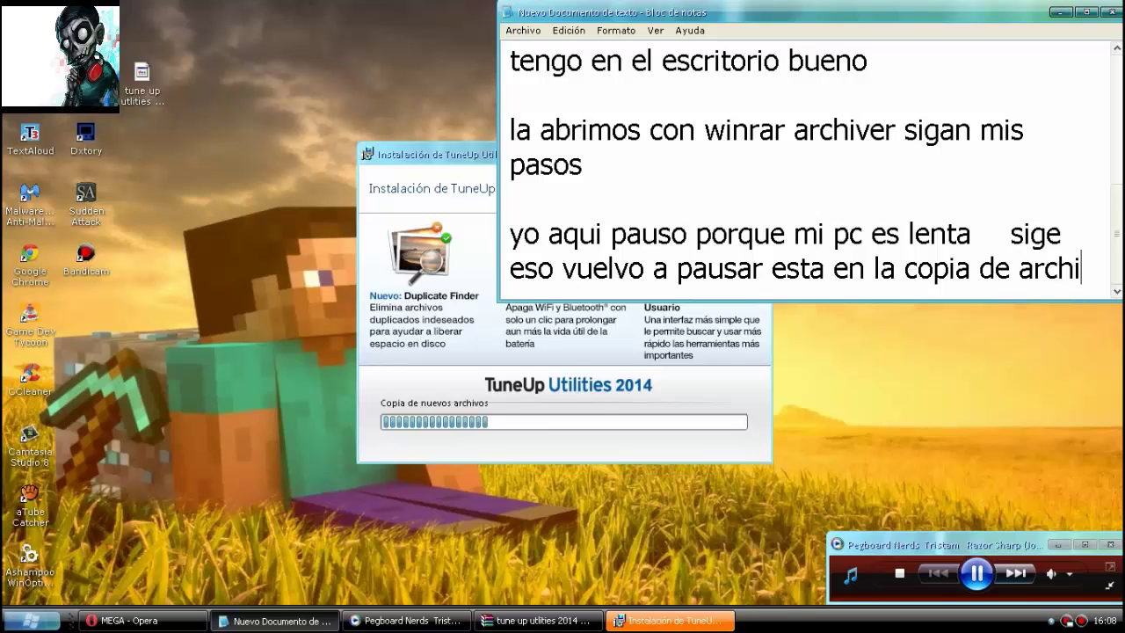
text(vos)
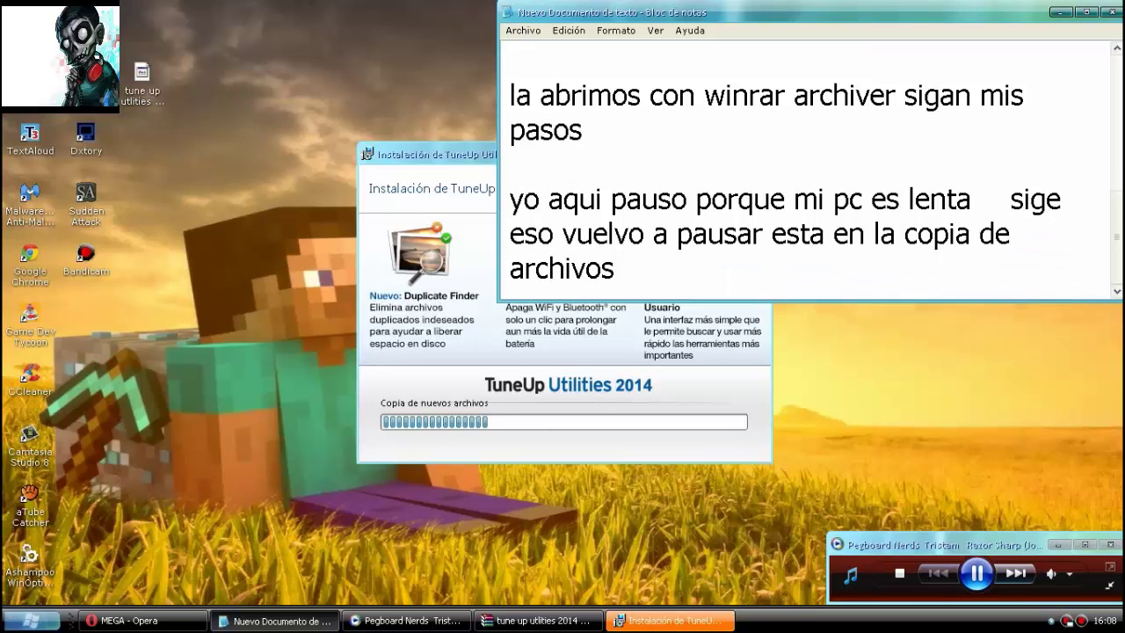
Add "llo lo tengo que pausar porque mi pc es muy lenta perdone" after "archivos" in the Notepad document.
text( llo lo teng)
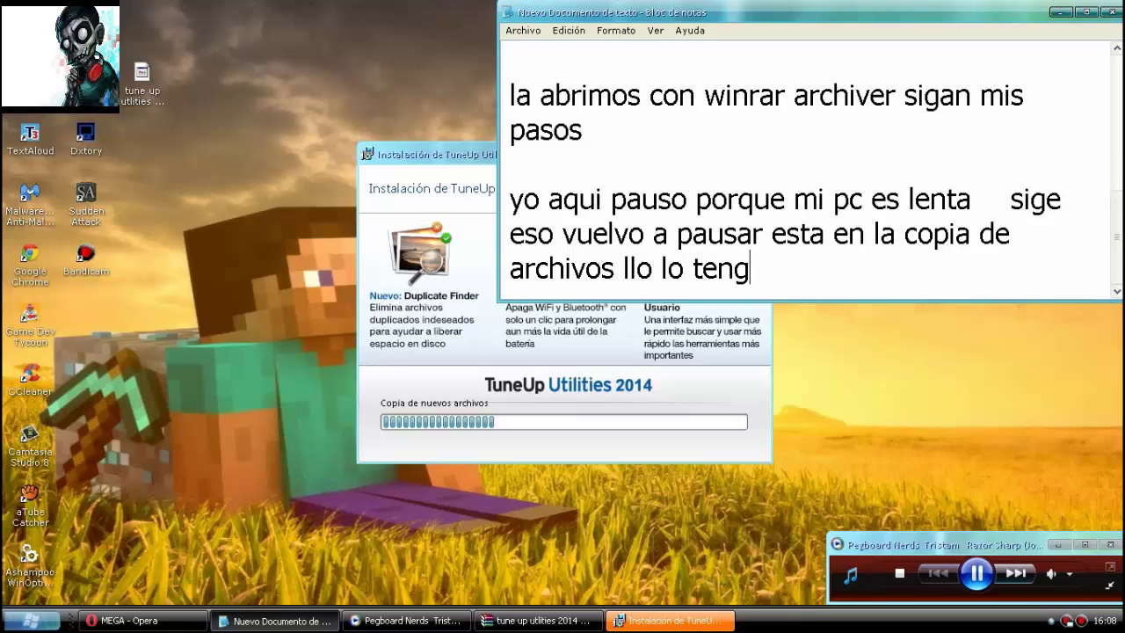
text(o que pa)
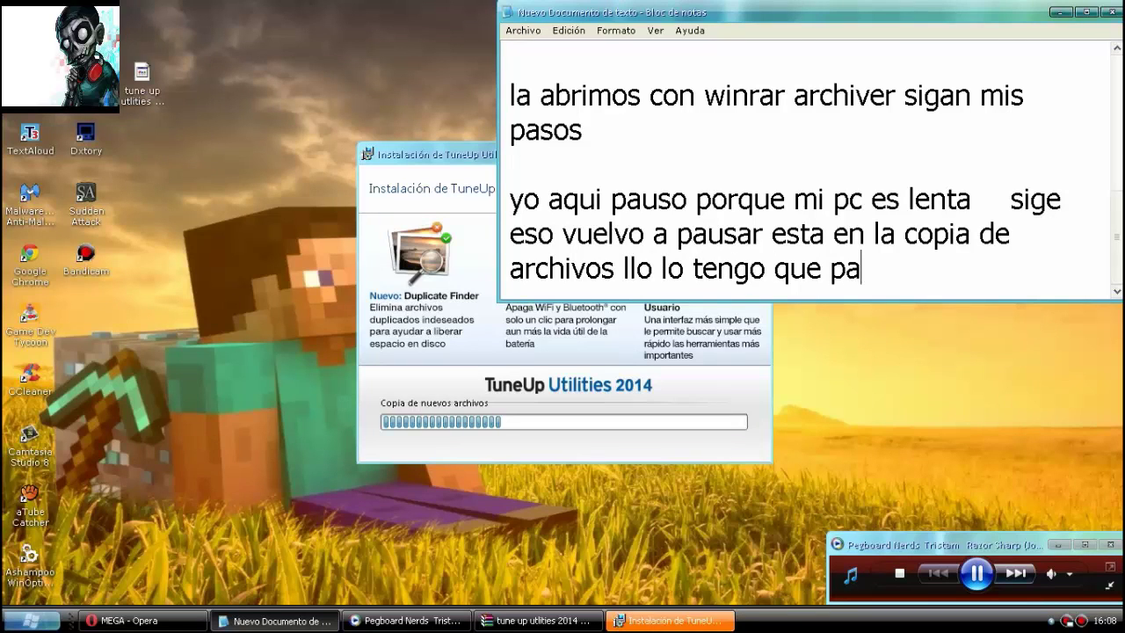
text(usar porque mi)
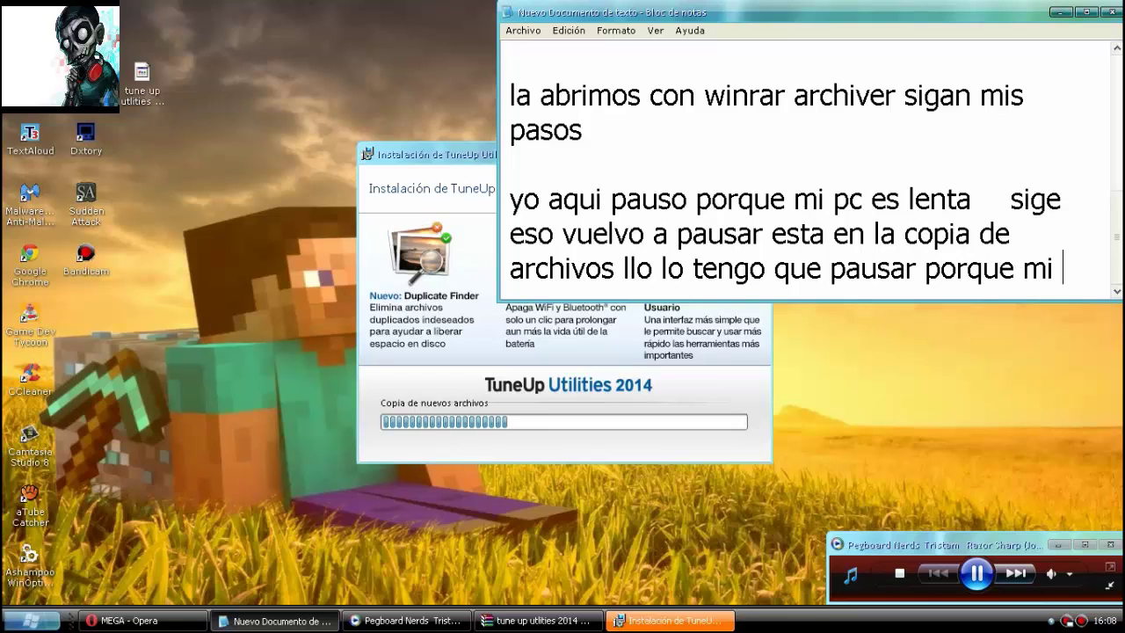
text( pc es mu)
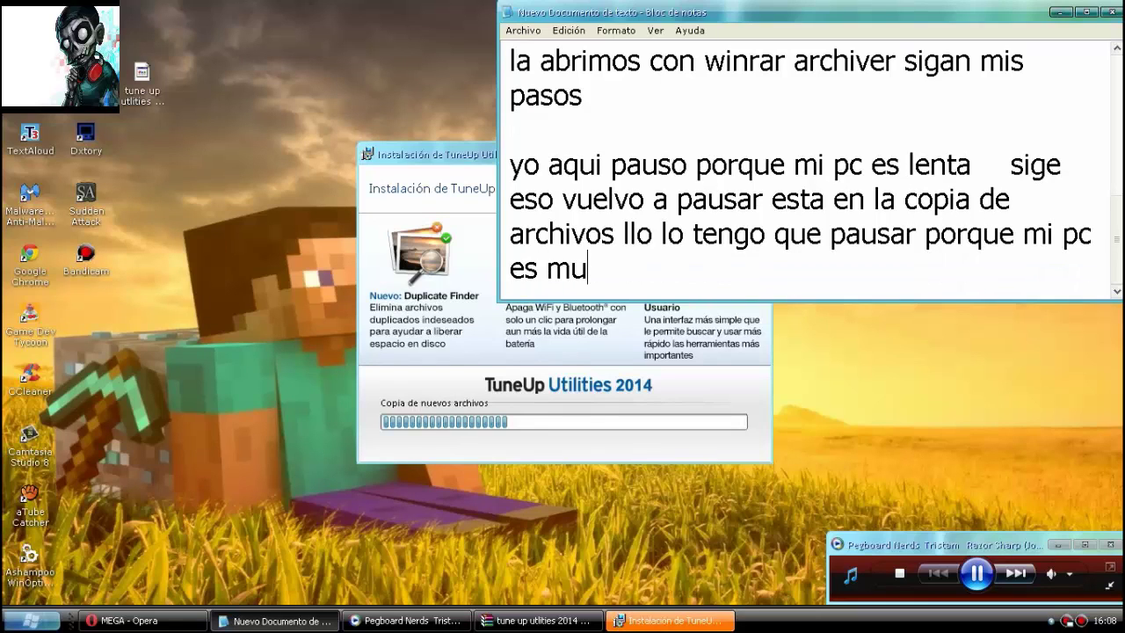
text(y lenta )
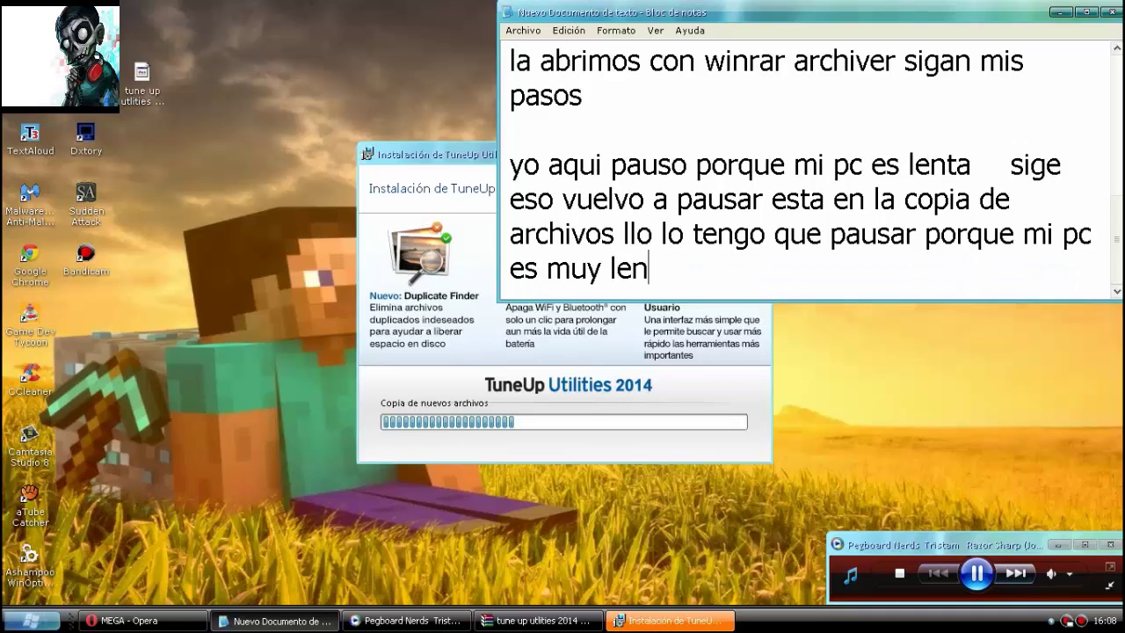
text(perdone)
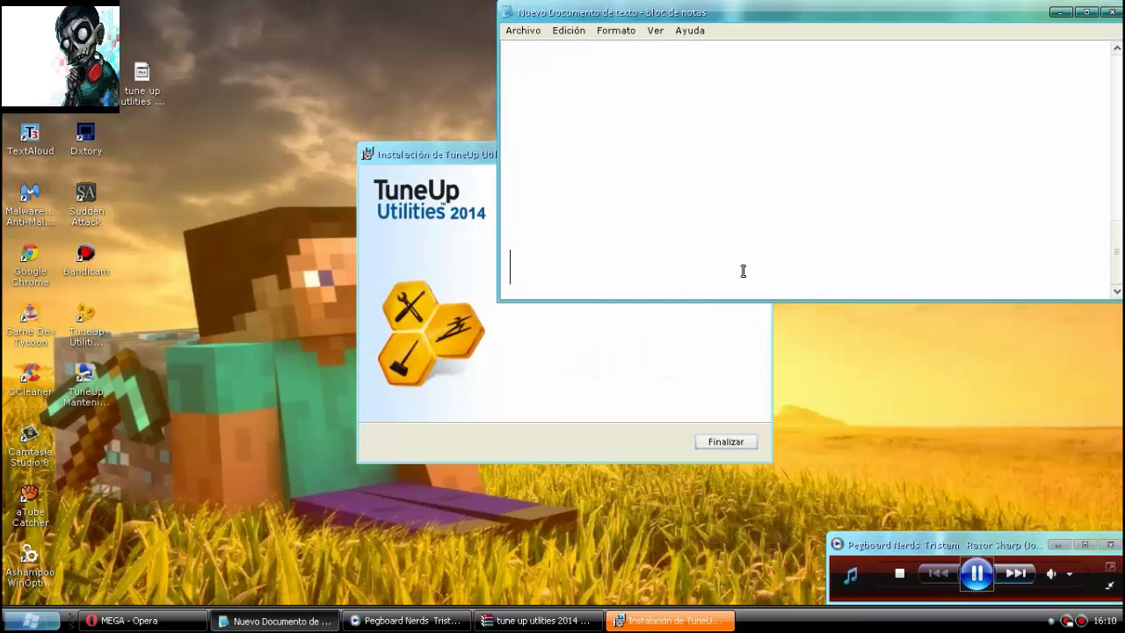
Write "bueno ya acabo le damos a finalizar" on the empty line at the end of the Notepad document.
text(bueno)
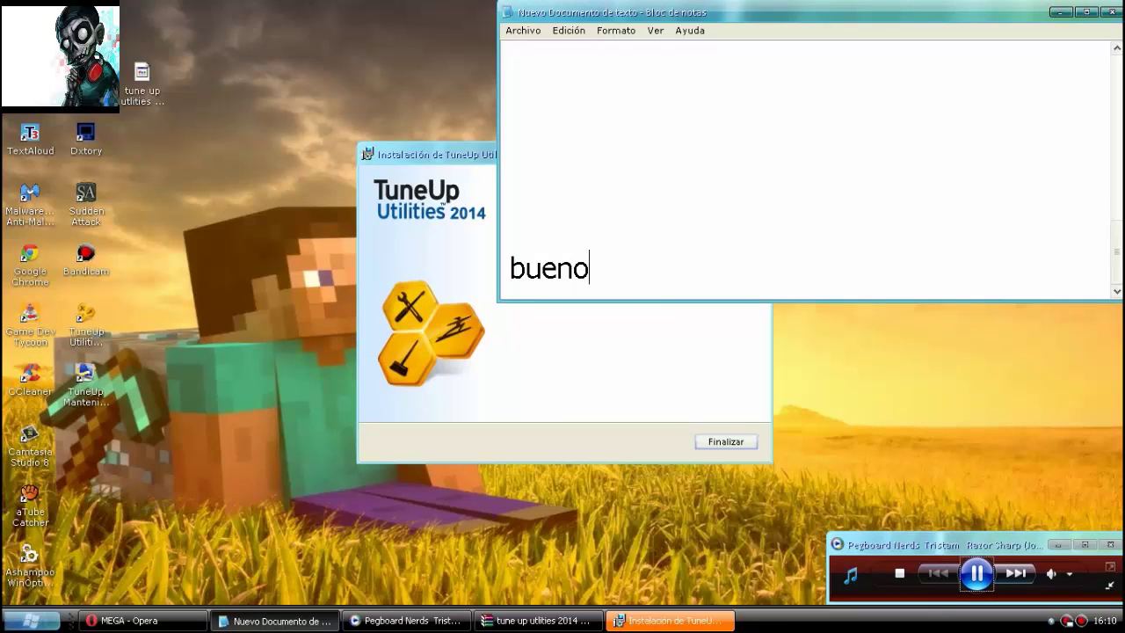
text( ya aca)
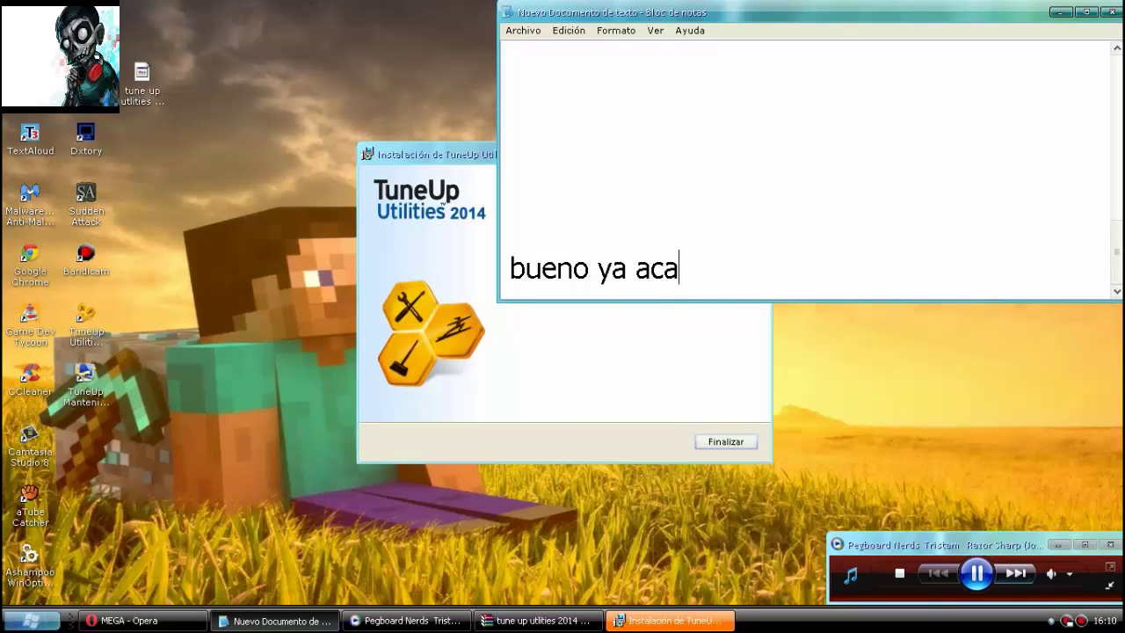
text(bo le damos a )
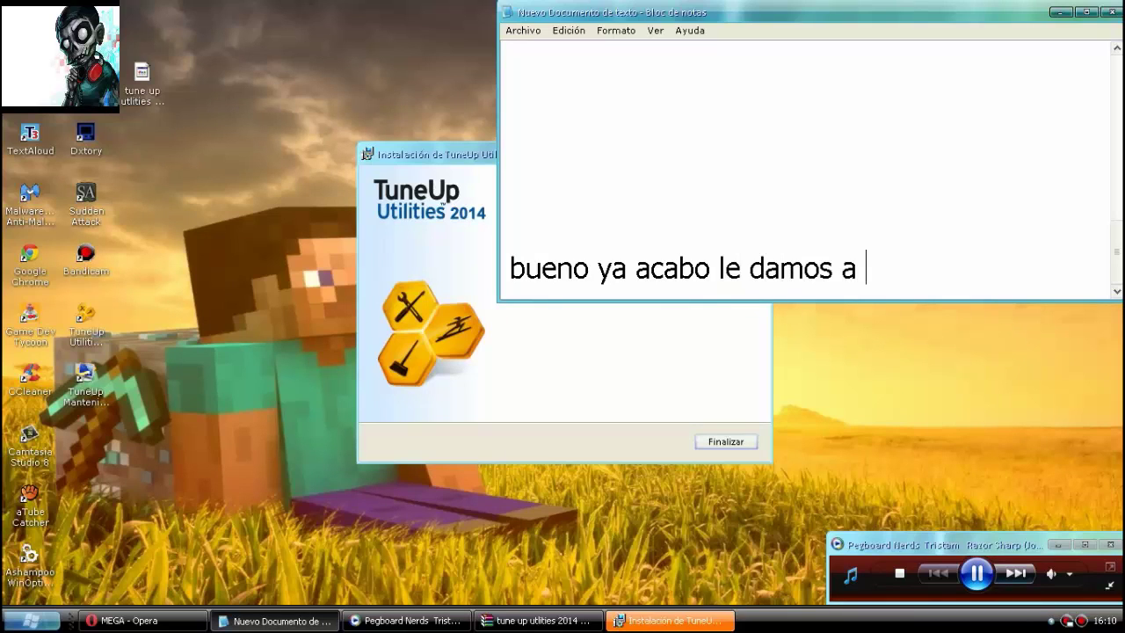
text(finali)
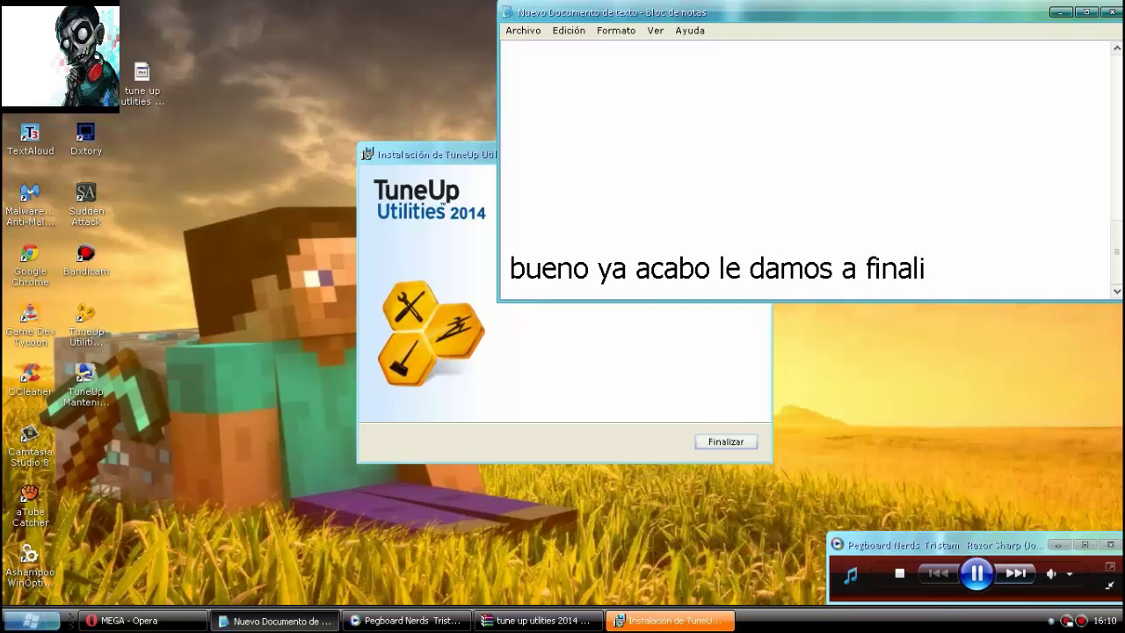
text(zar)
Minimize the text document and finish the TuneUp Utilities 2014 installer.
click(1061, 13)
click(714, 452)
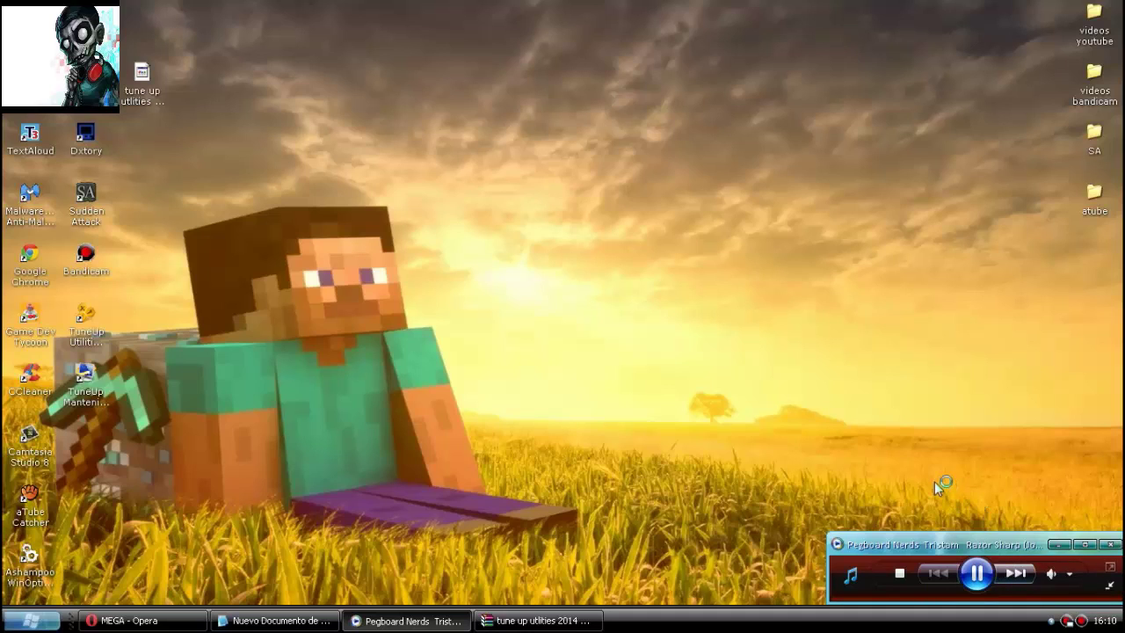
click(536, 620)
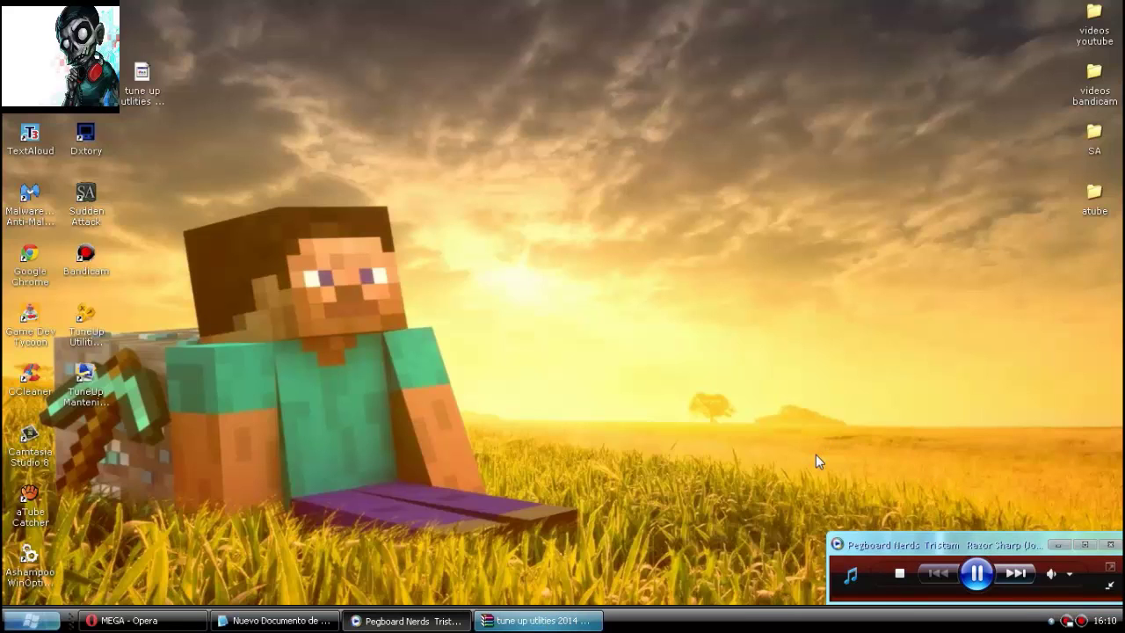
click(709, 420)
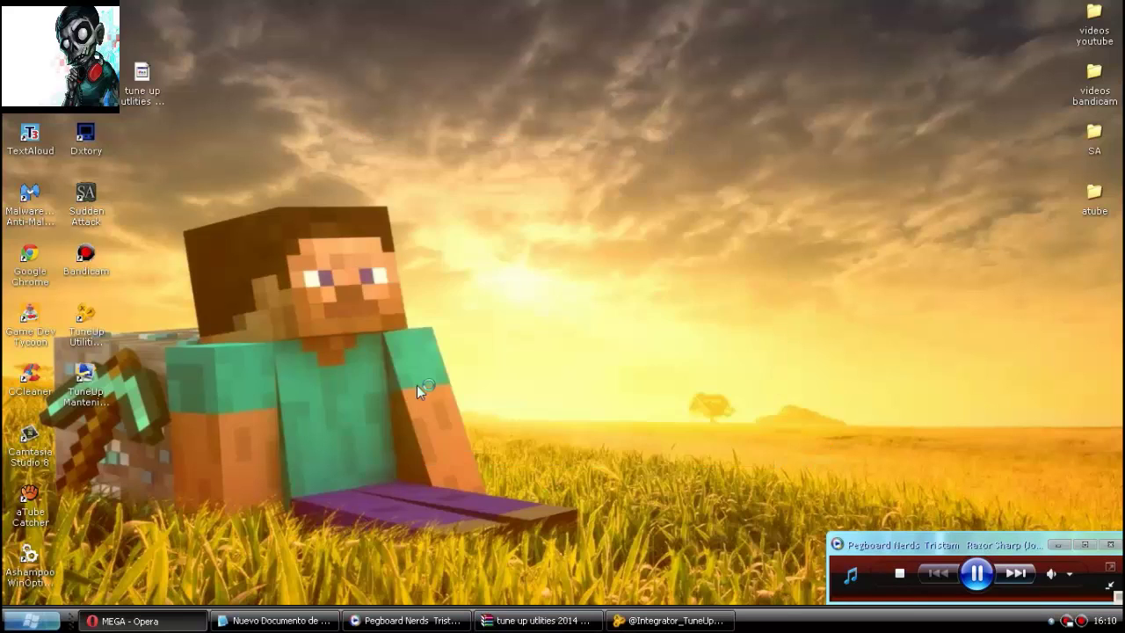
click(369, 13)
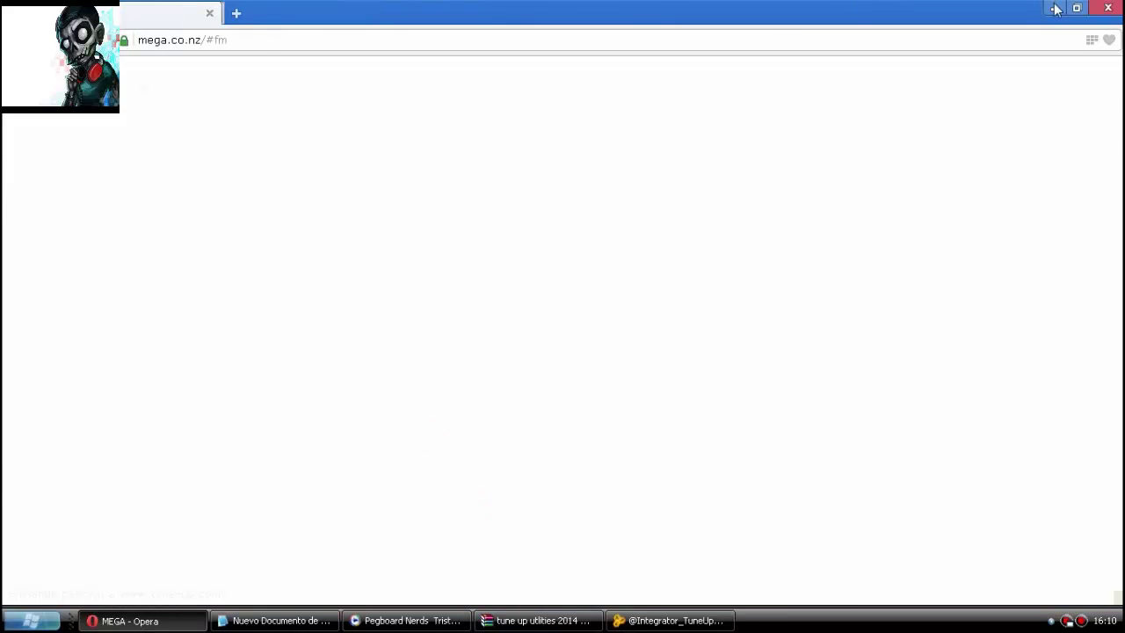
click(1052, 9)
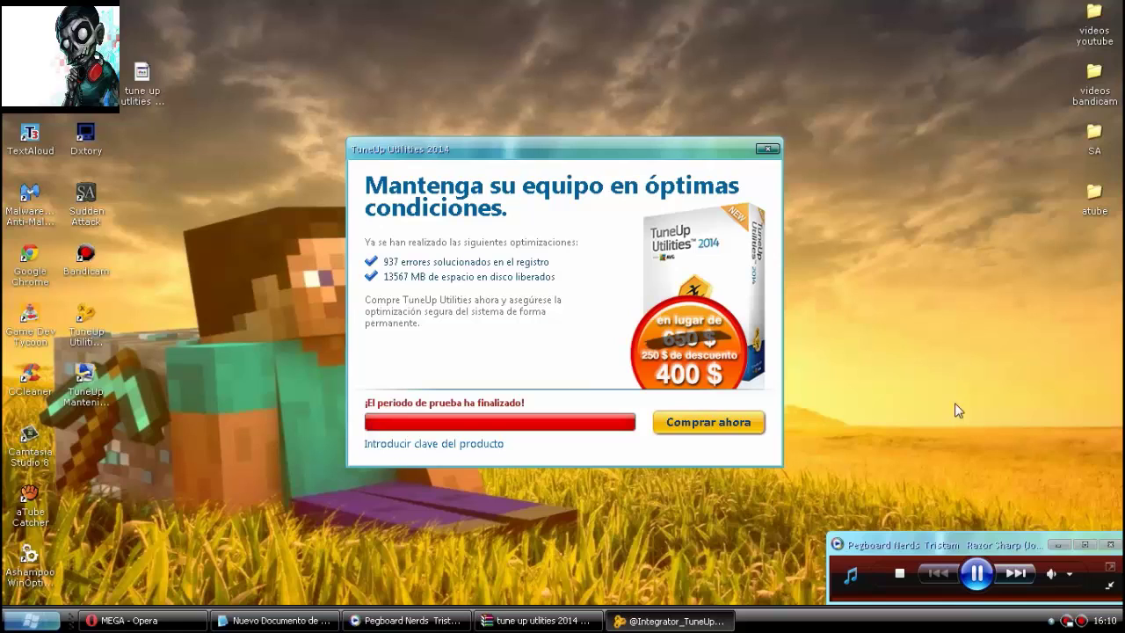
click(988, 579)
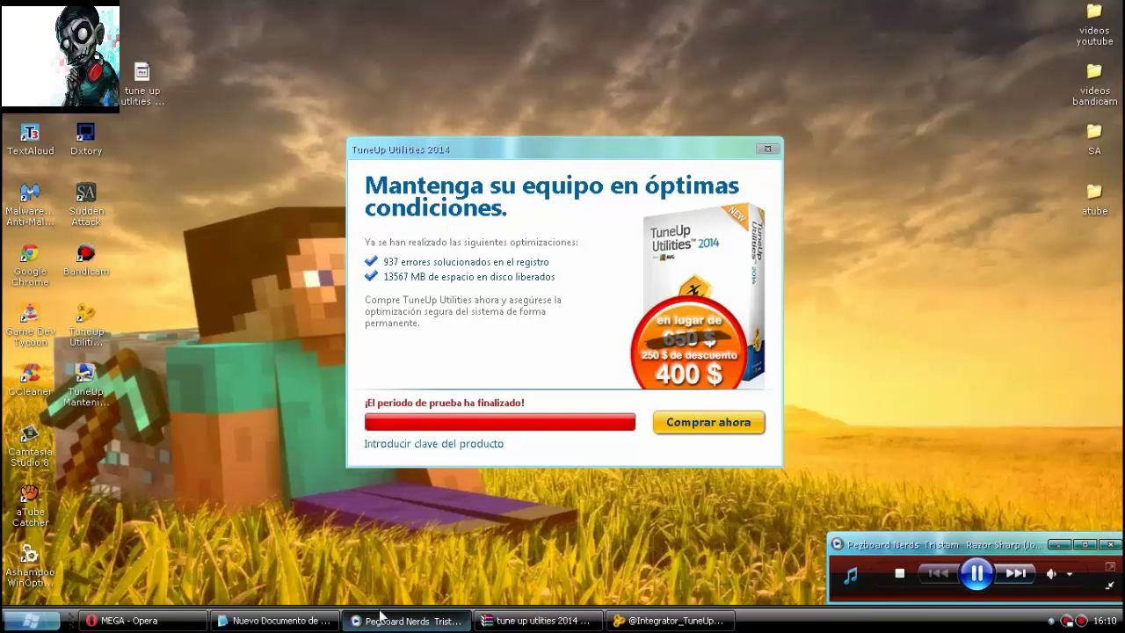
Return to the tutorial text document and write "aqui sigan vien mis pasos" four lines below the last sentence.
click(272, 620)
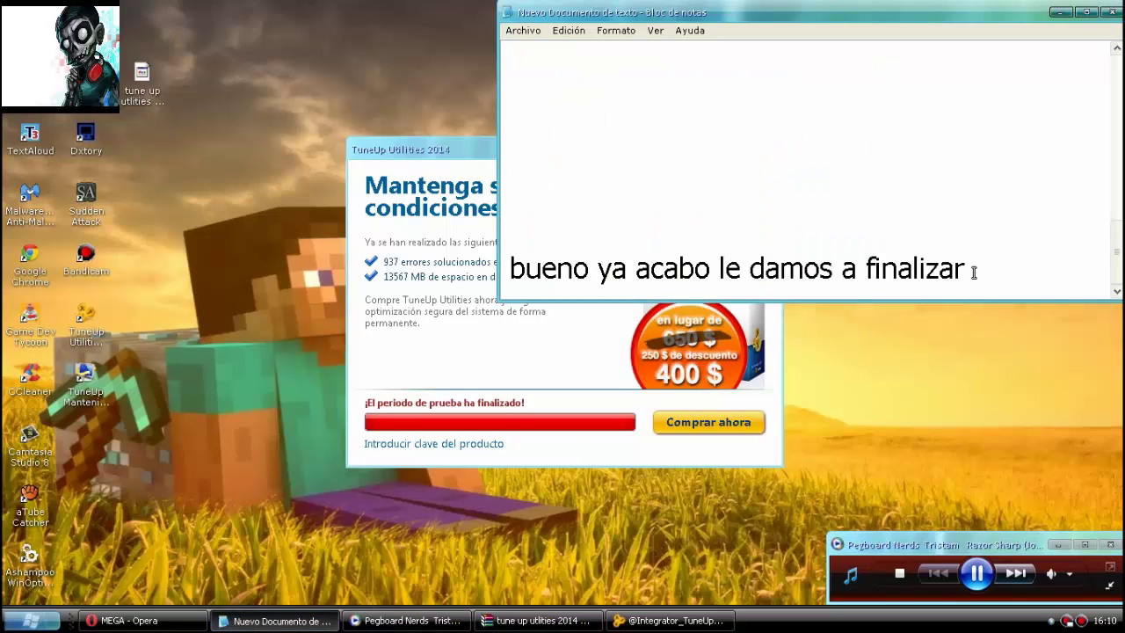
key(Return)
key(Return)
key(Return)
key(Return)
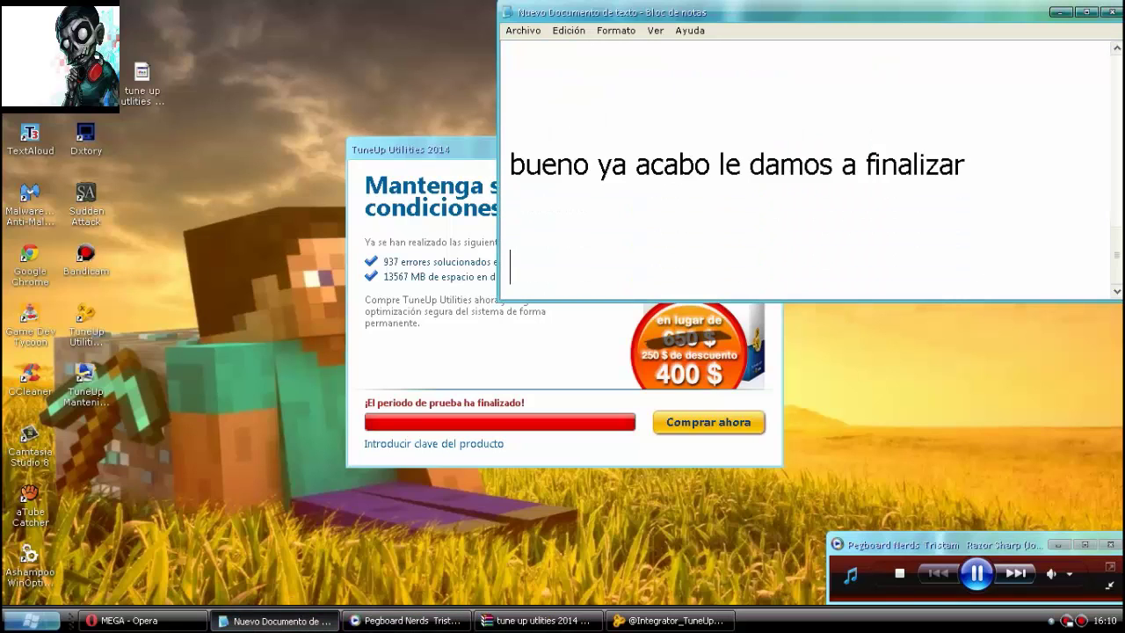
text(aqui )
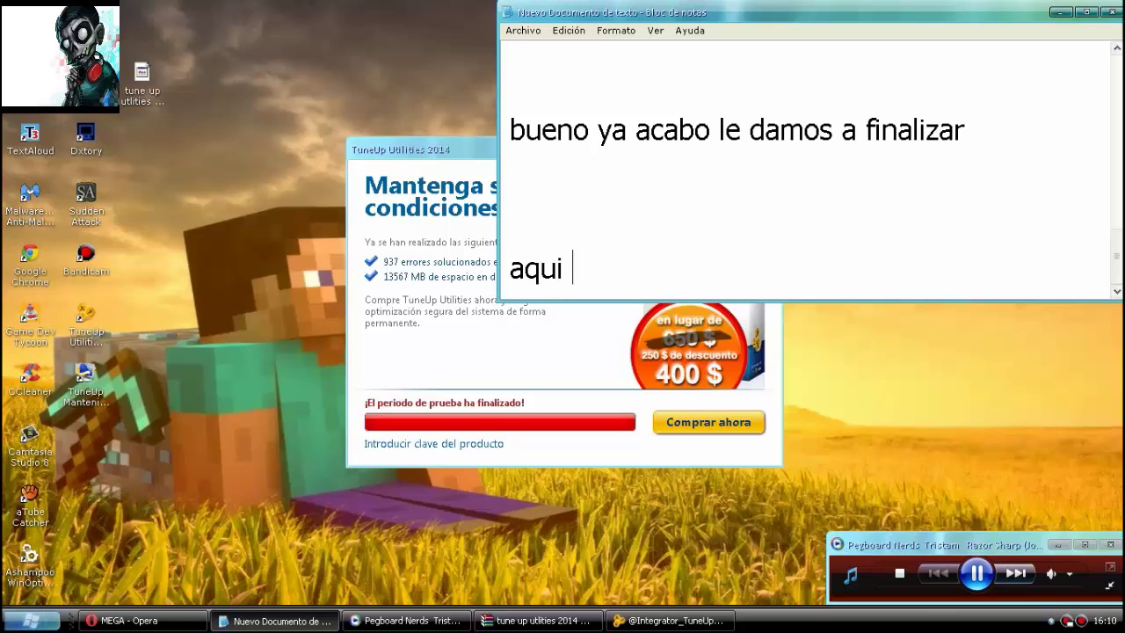
text(sigan)
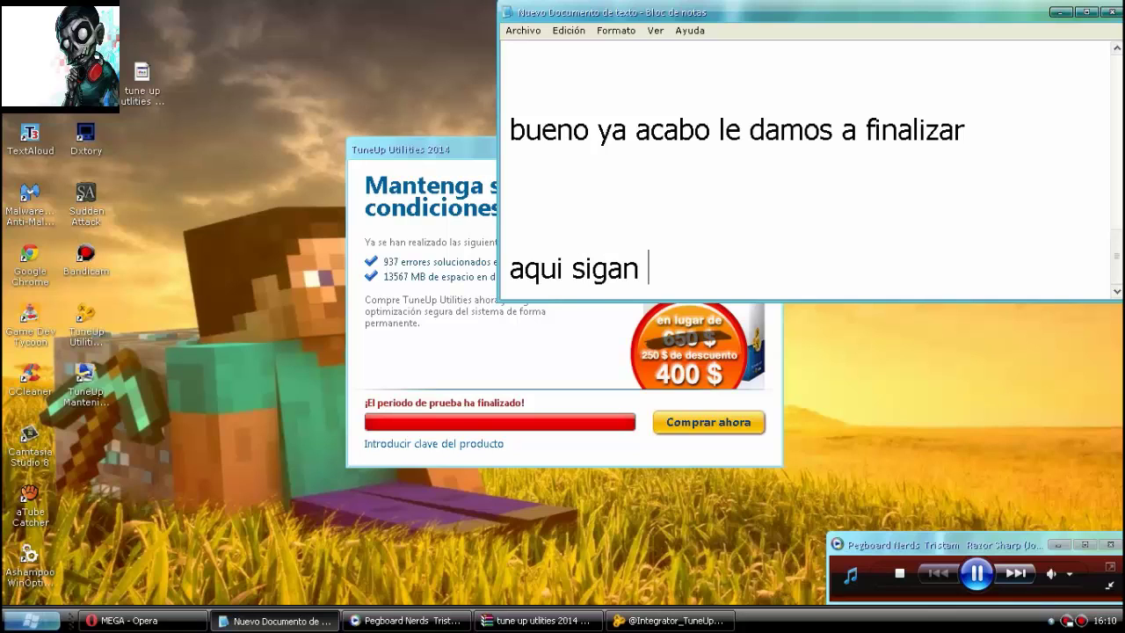
text( vien mis)
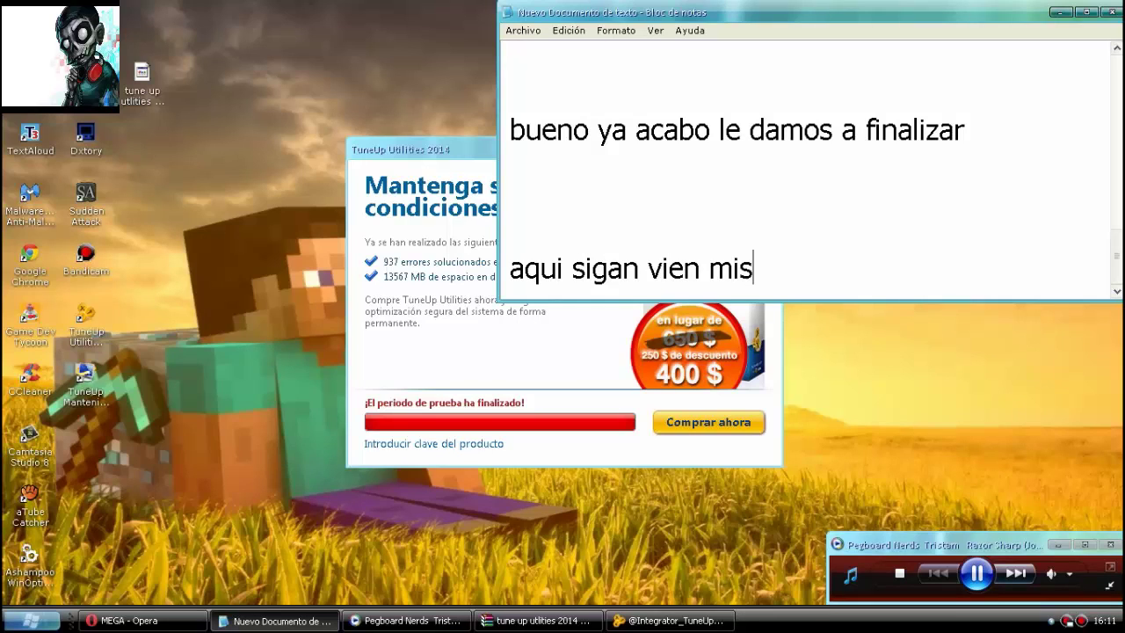
text( pasos )
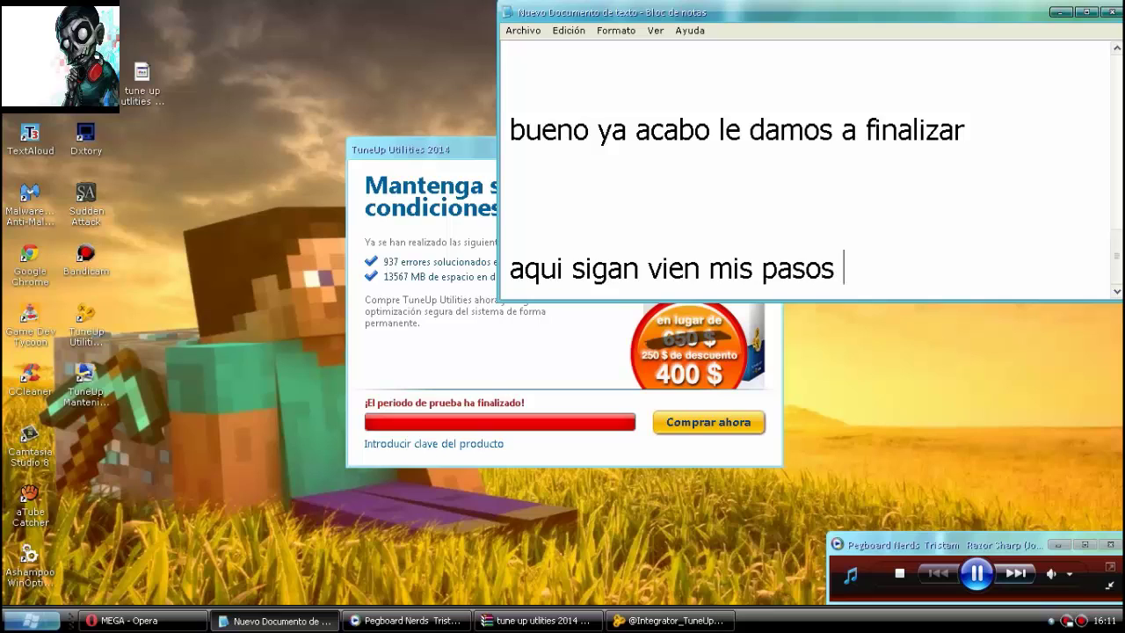
Continue the current line of the tutorial document with "vamos al archivo que descargaron".
text(vamos )
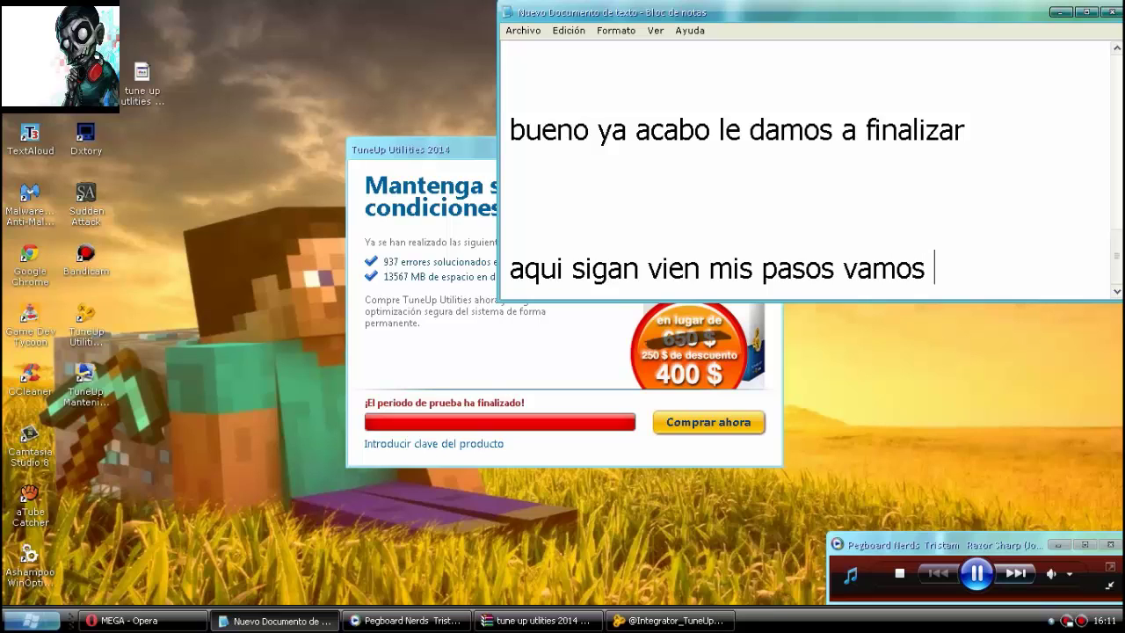
text( al archiv)
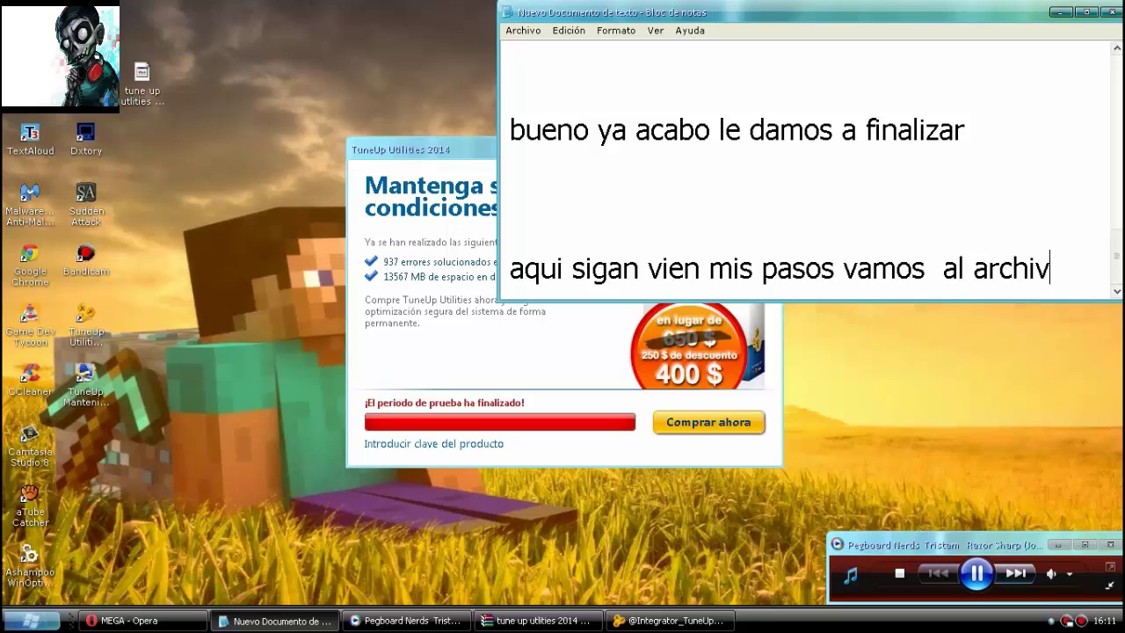
text(o que de)
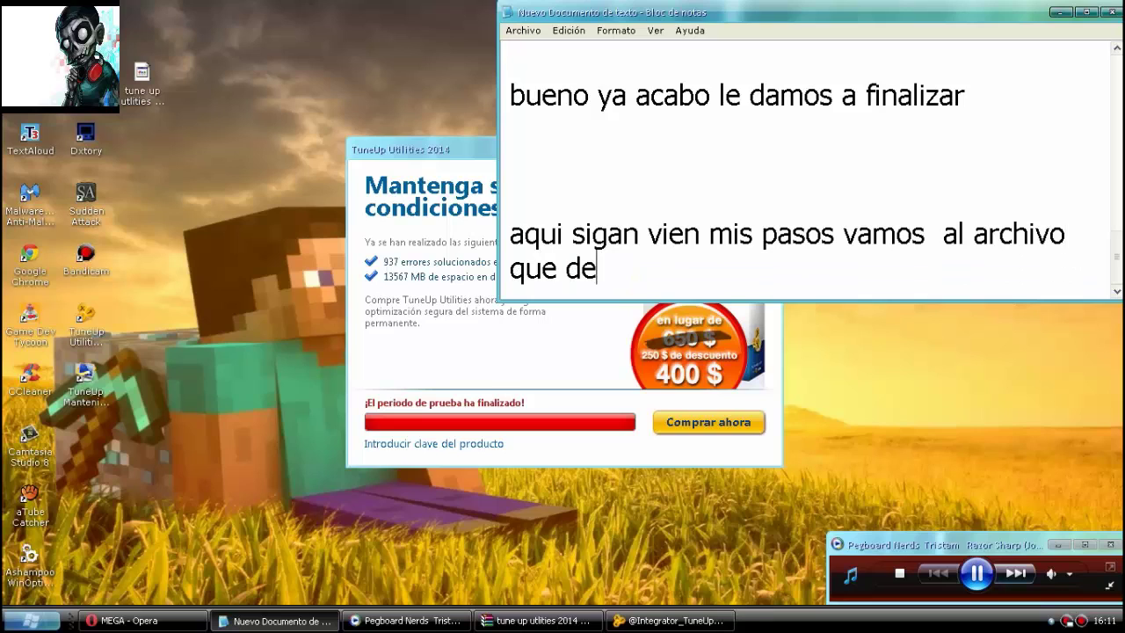
text(scargar)
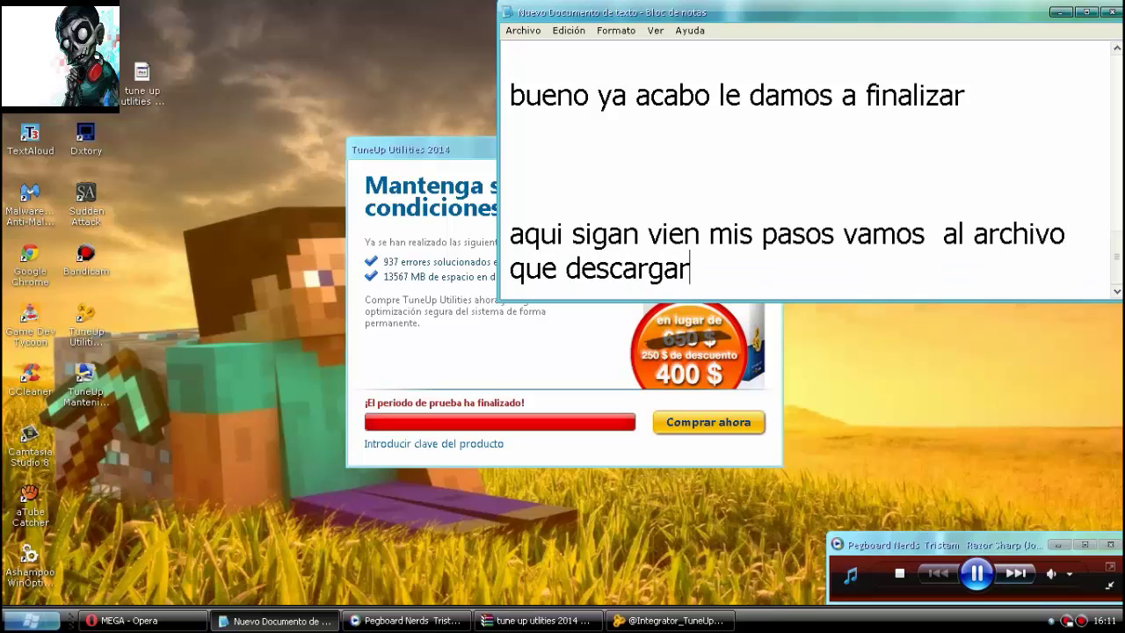
text(on)
Bring up the downloaded archive in WinRAR and add "y le dan a instrucciones" to the tutorial document.
click(565, 619)
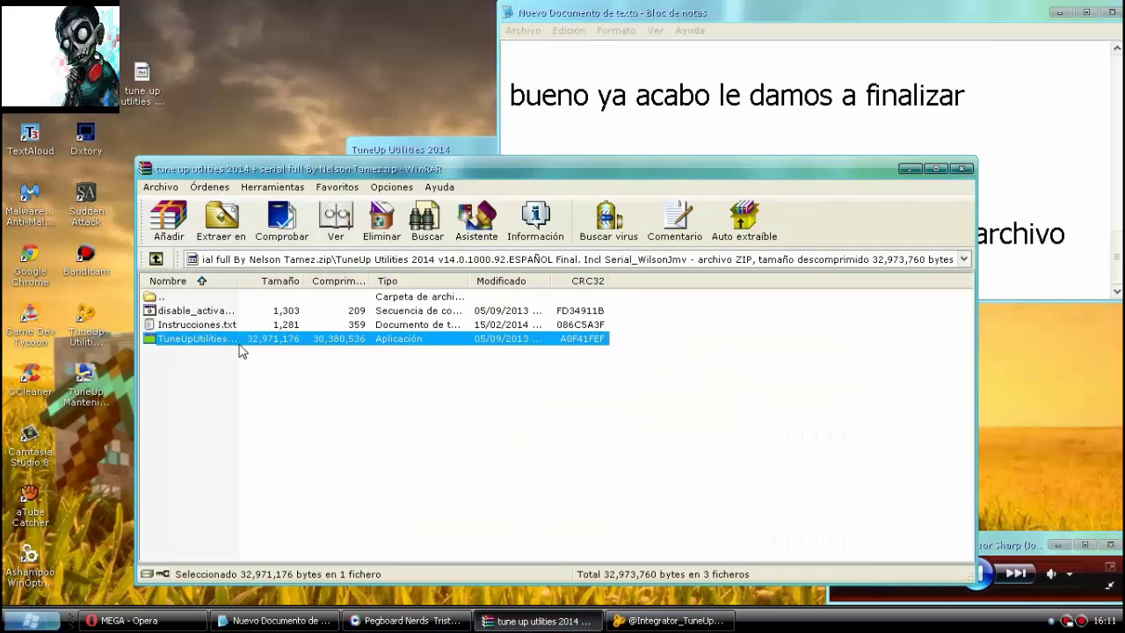
click(1054, 287)
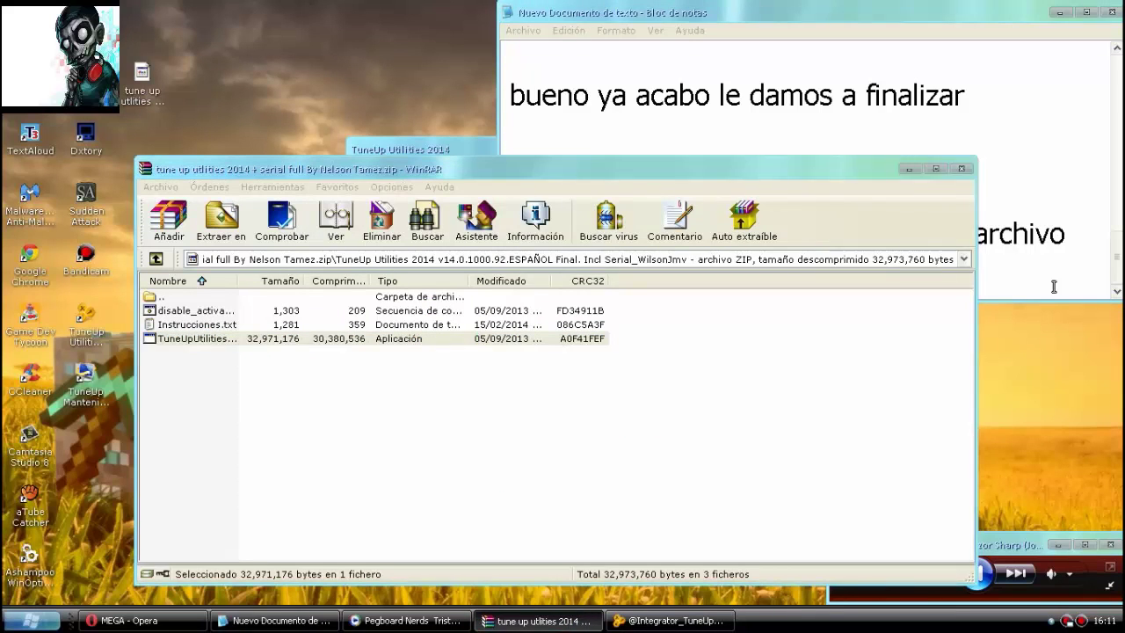
text(y )
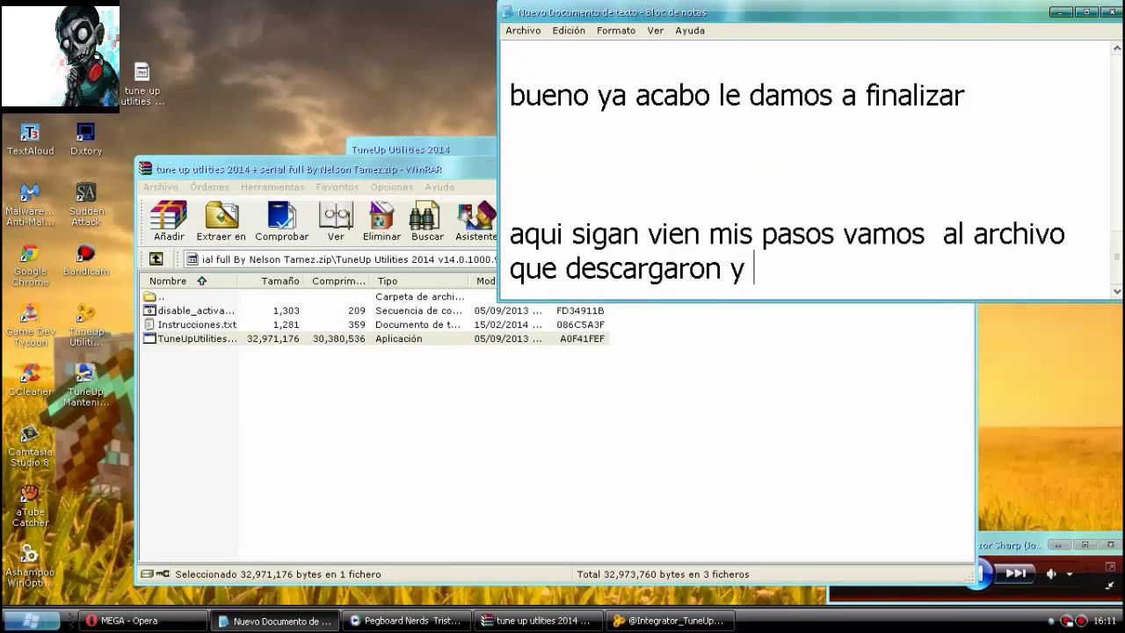
text(le dan a)
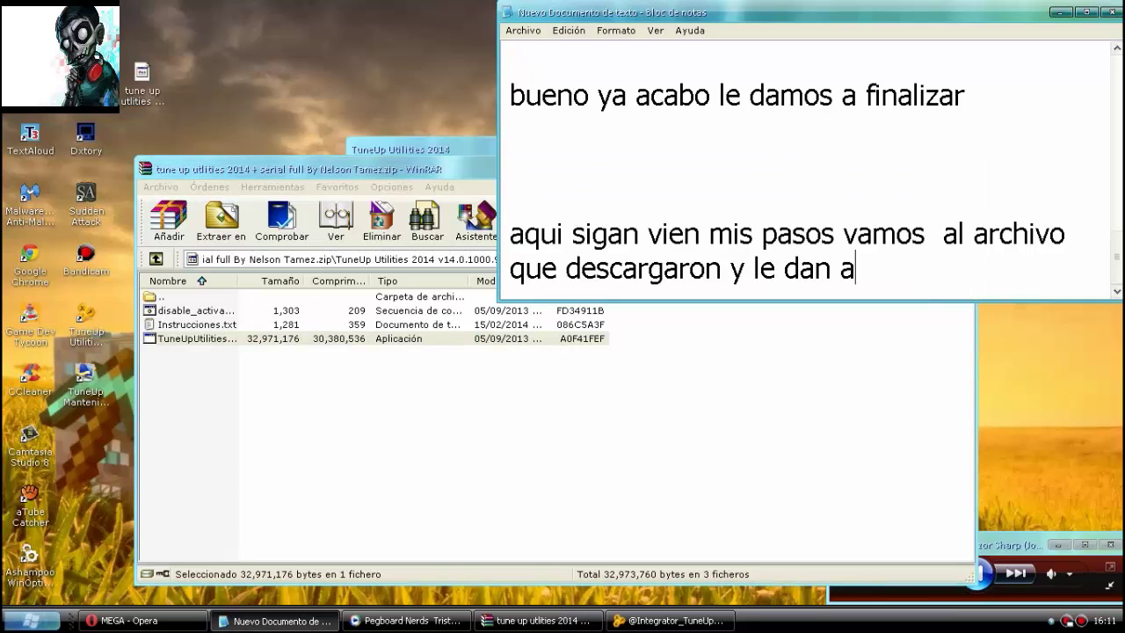
text( instr)
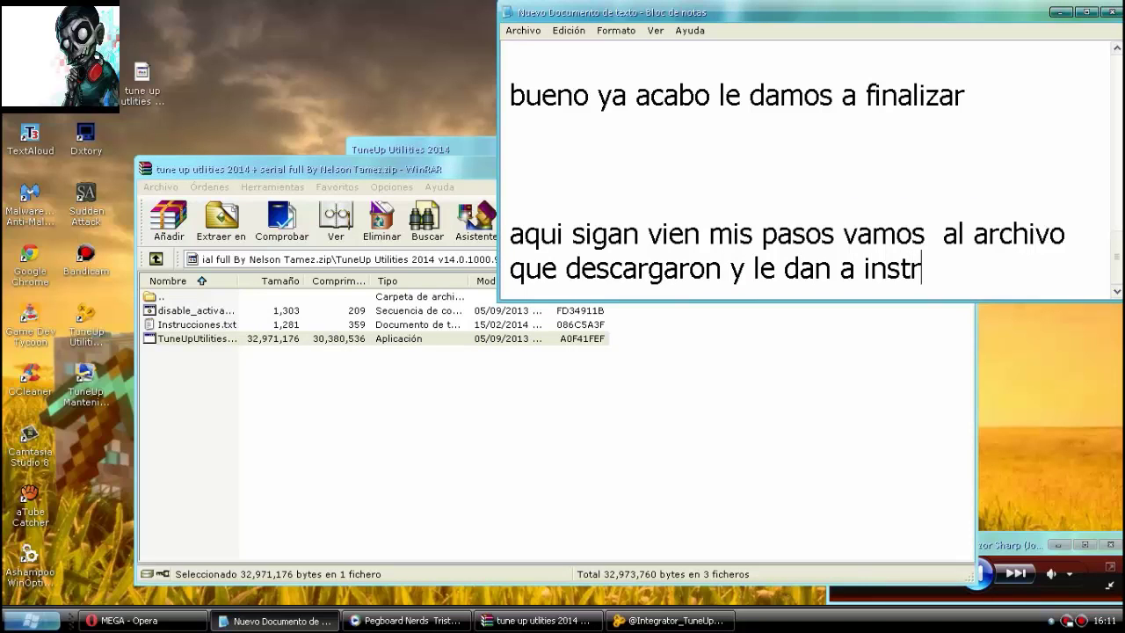
text(ucciones)
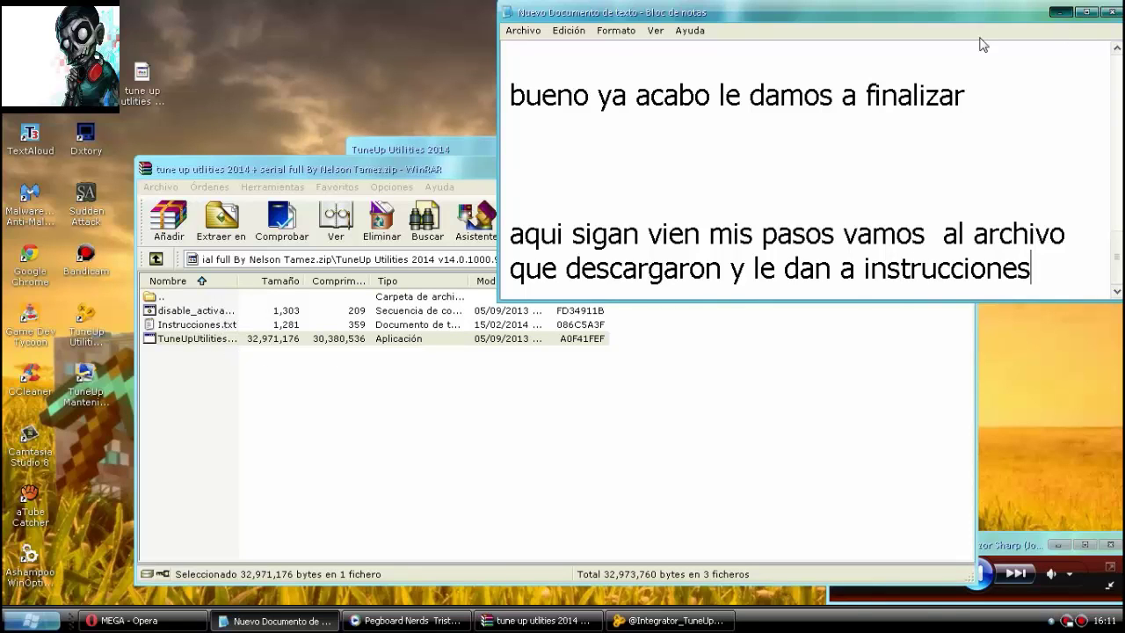
Minimize the tutorial document, open Instrucciones.txt from the archive and minimize the archive window.
click(1061, 12)
double_click(199, 325)
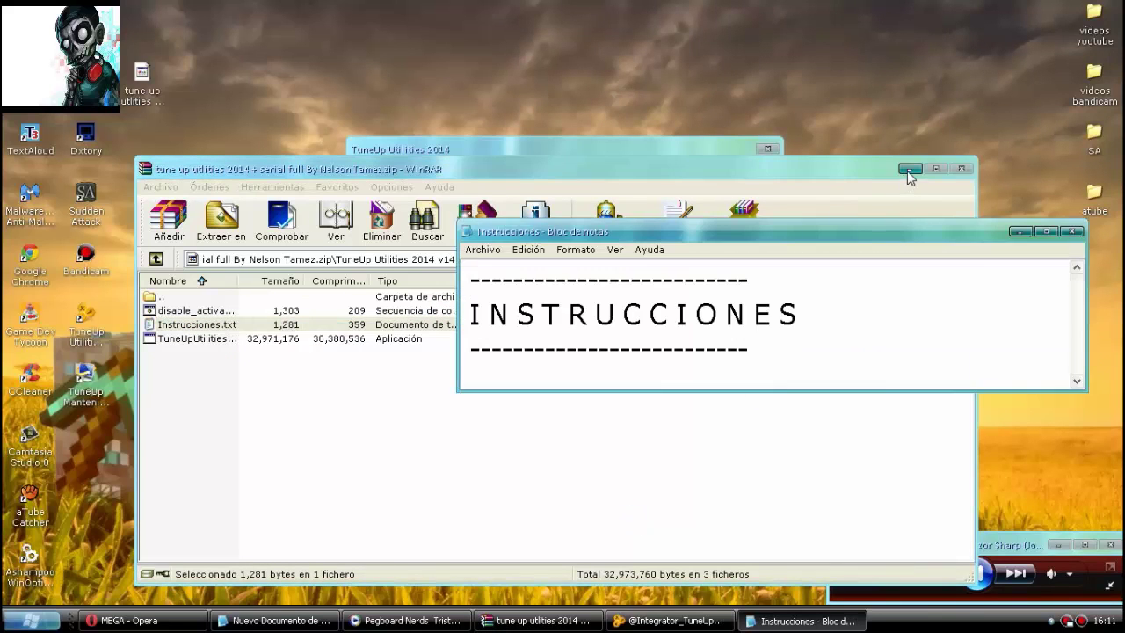
click(909, 169)
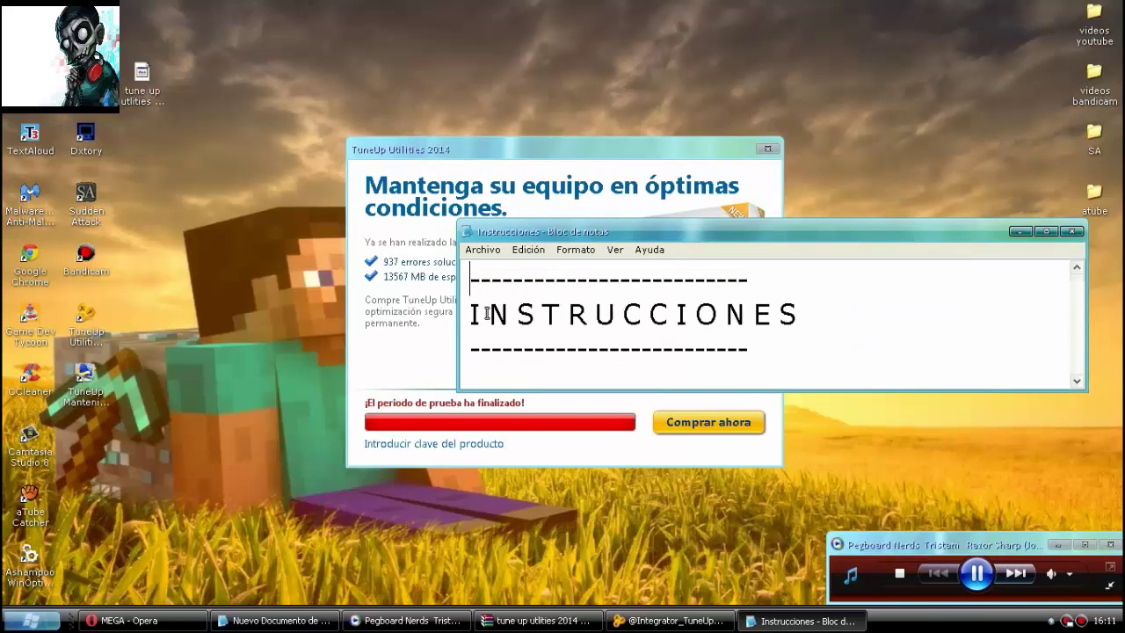
Highlight the INSTRUCCIONES heading, then make the Instrucciones window taller and move it up to show the first three instructions.
drag(472, 314, 1105, 316)
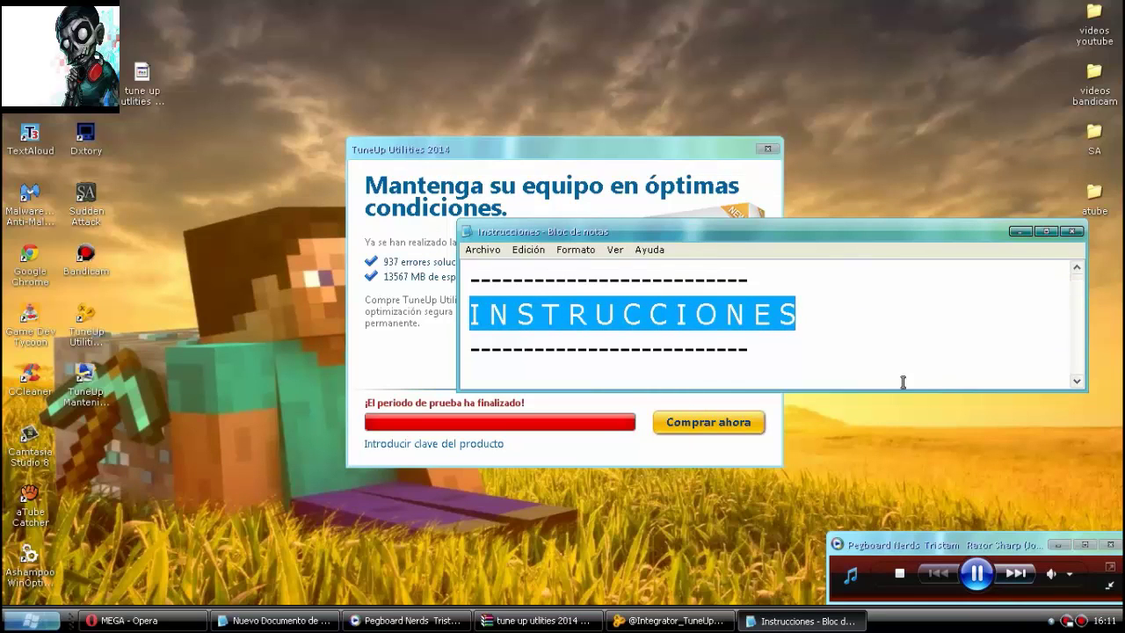
drag(900, 390, 906, 573)
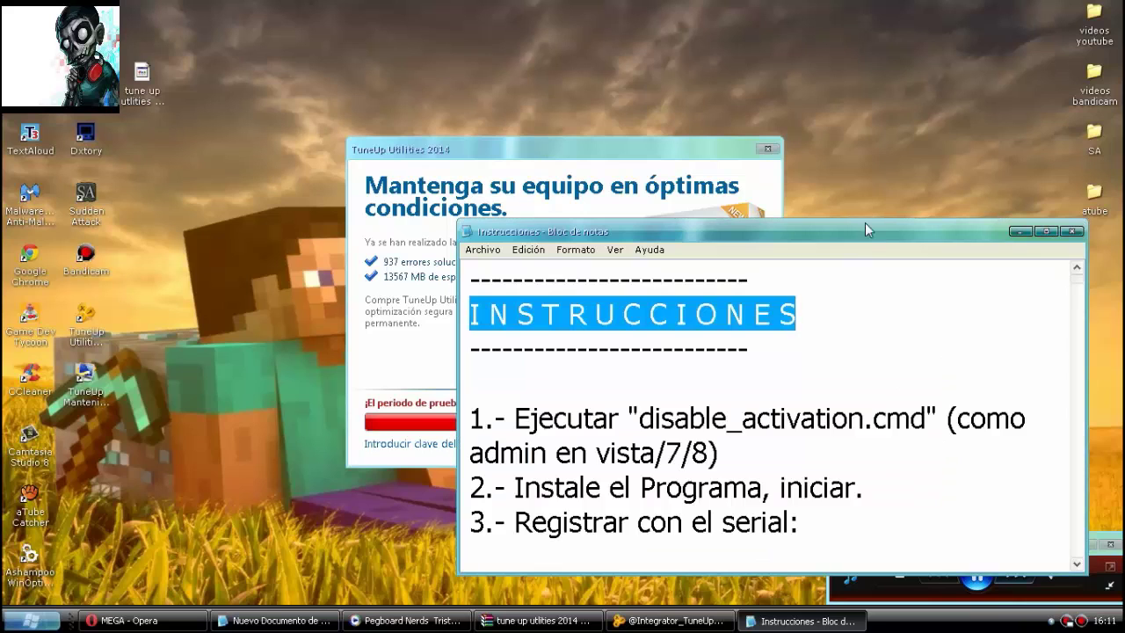
drag(865, 229, 963, 70)
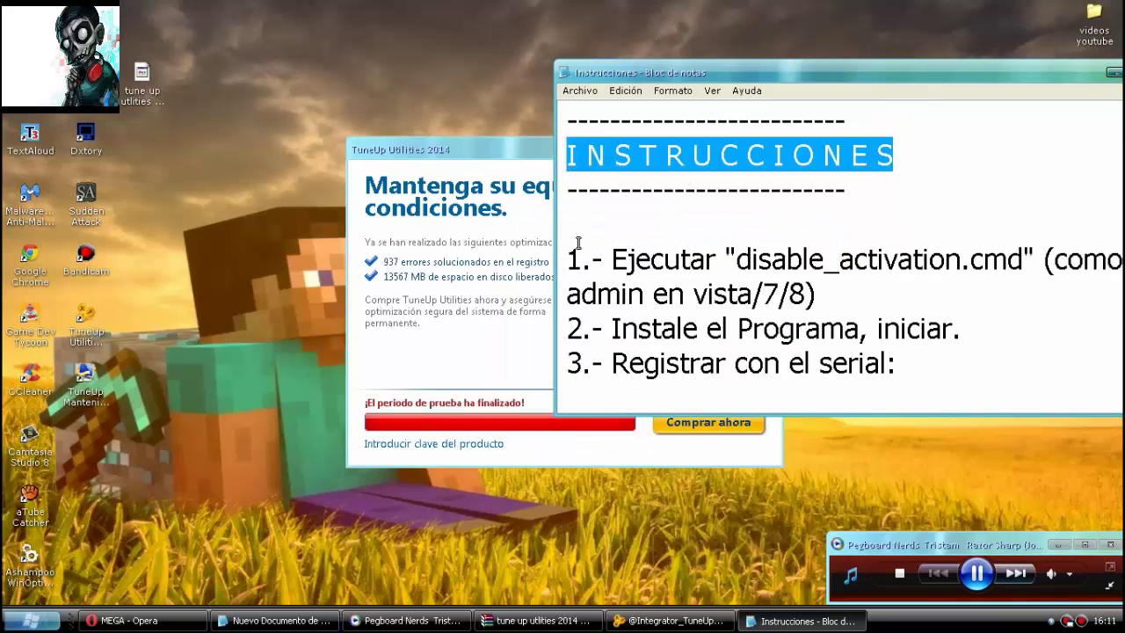
Highlight instruction 1 about disable_activation.cmd and append "y XP" to its end.
drag(568, 256, 1084, 280)
drag(568, 257, 817, 295)
drag(1075, 268, 839, 209)
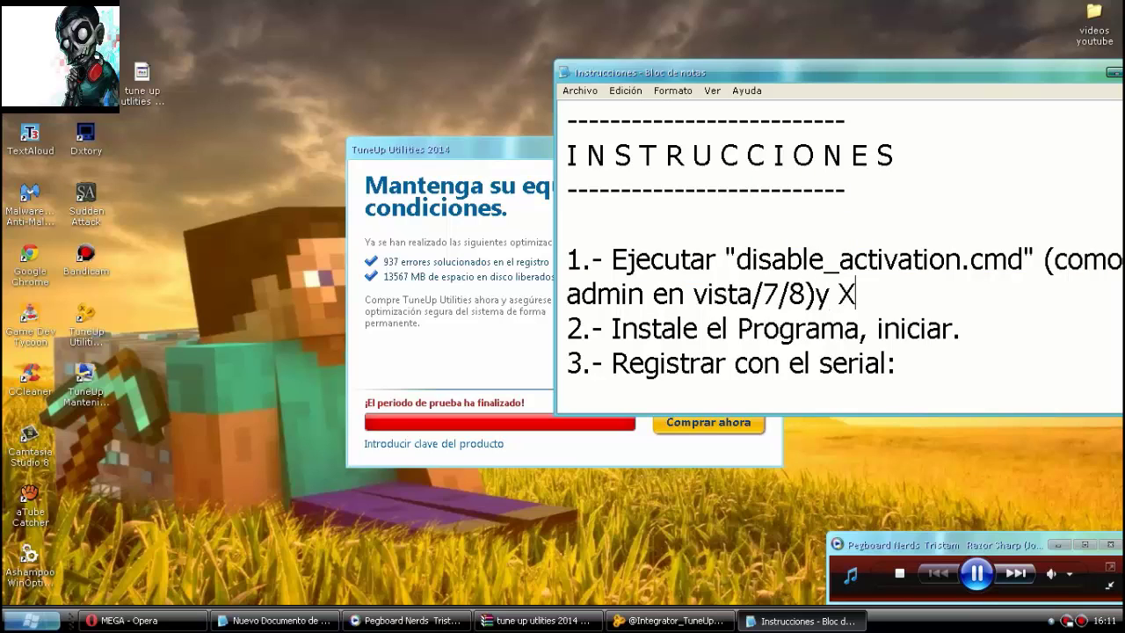
text(P)
Highlight instruction 1, run disable_activation.cmd from the WinRAR archive and minimize the archive window.
drag(568, 264, 612, 262)
drag(704, 260, 1108, 283)
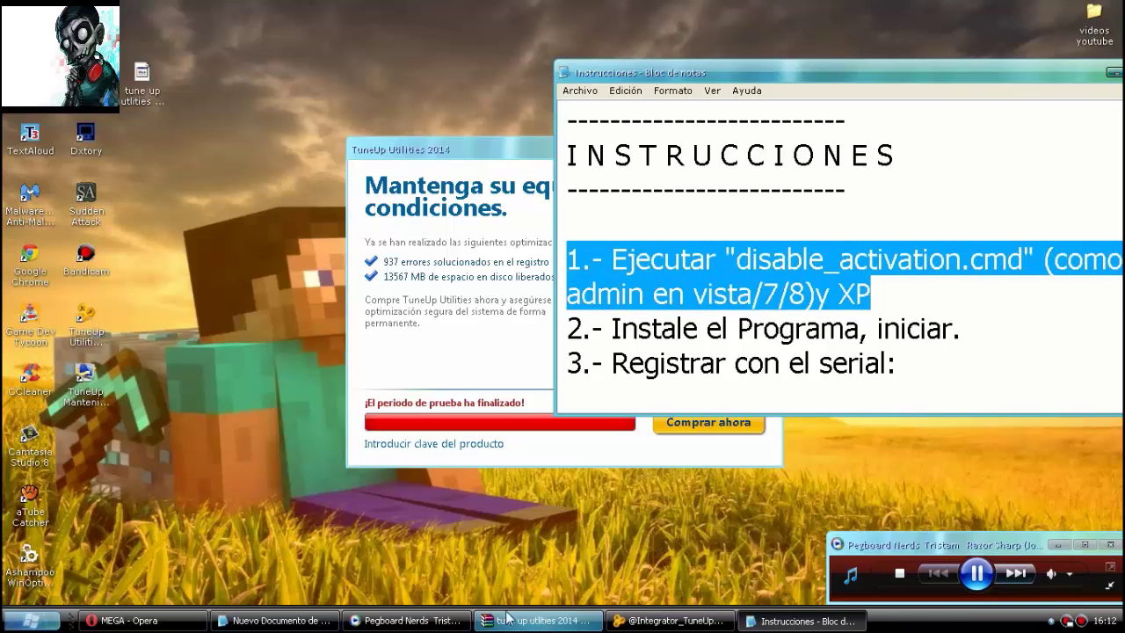
click(530, 626)
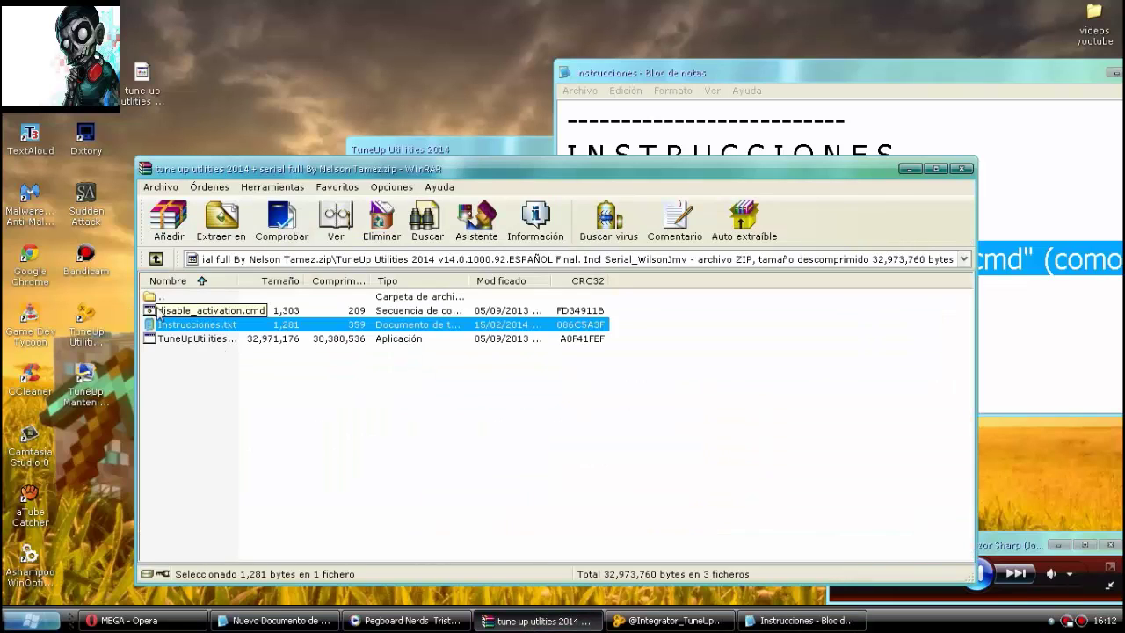
click(202, 312)
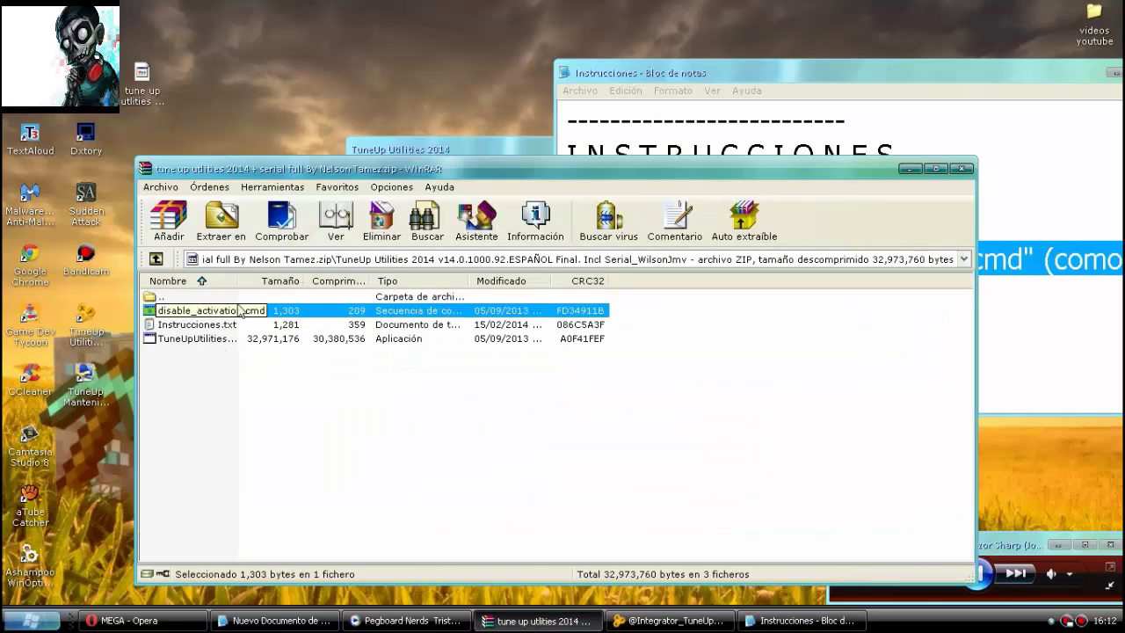
double_click(216, 313)
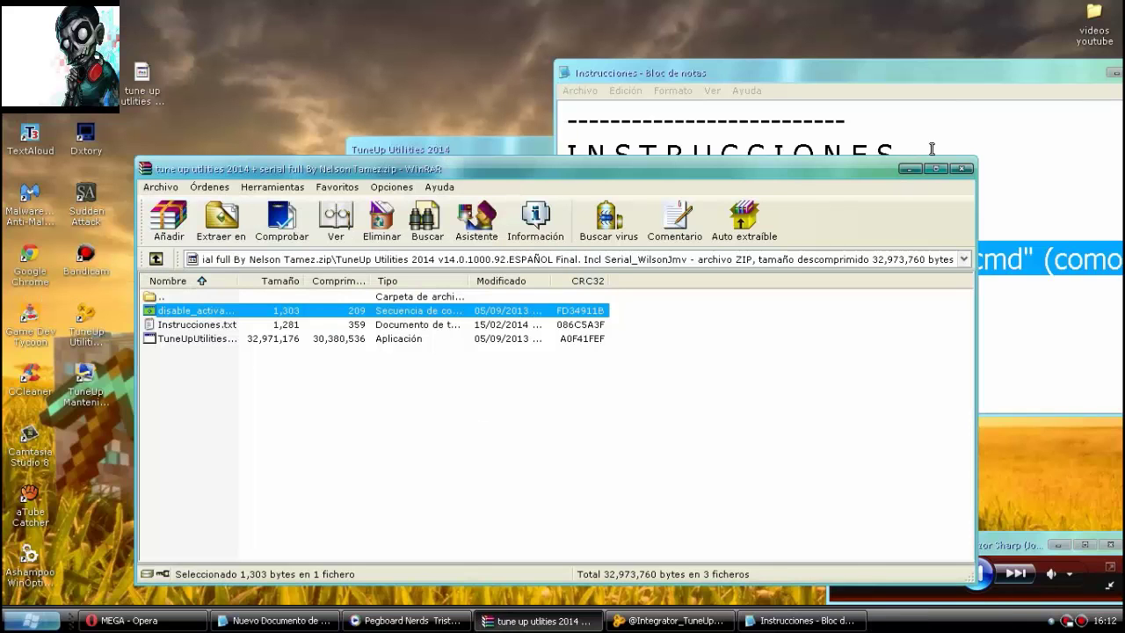
click(906, 174)
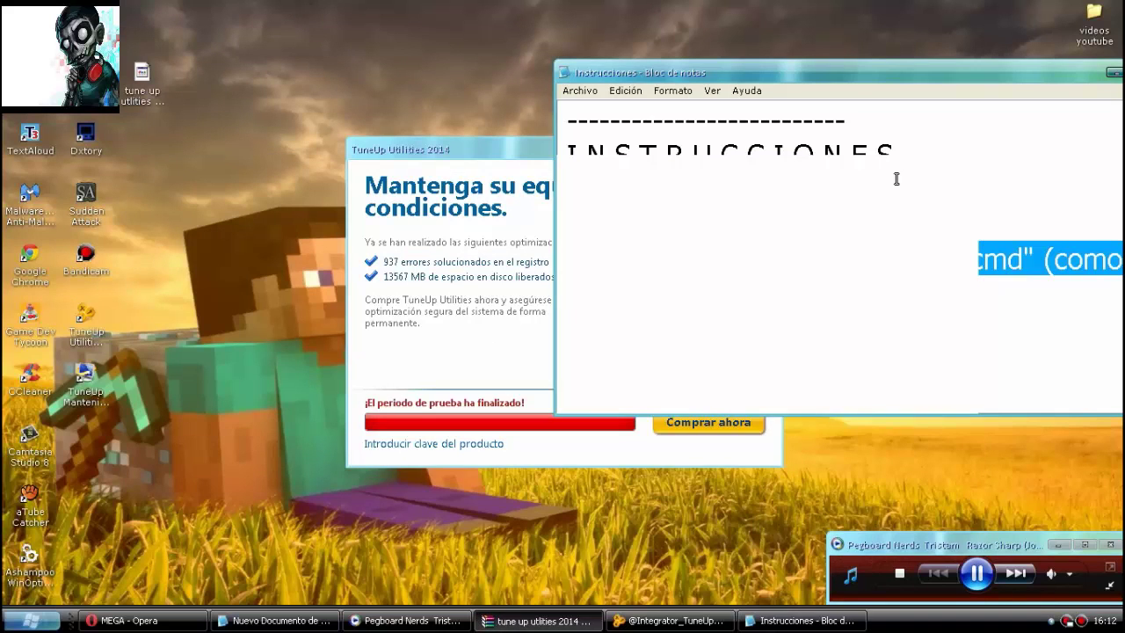
Highlight instruction 2 about installing the program and append "ya echo XD" to its end.
click(563, 329)
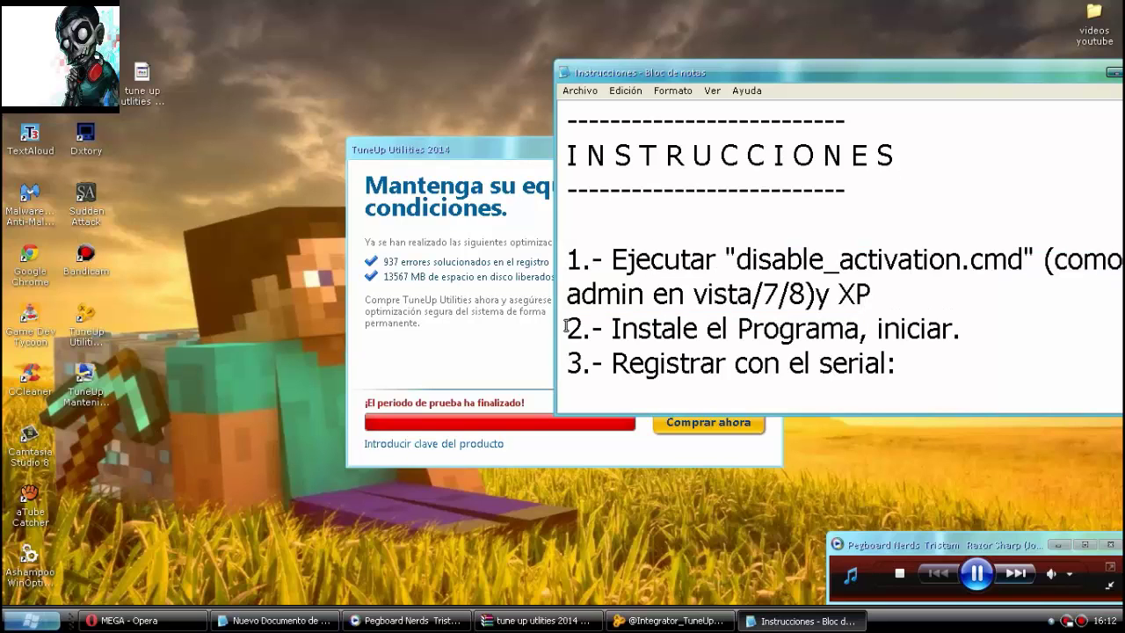
drag(566, 327, 965, 332)
click(990, 335)
text(ya echo )
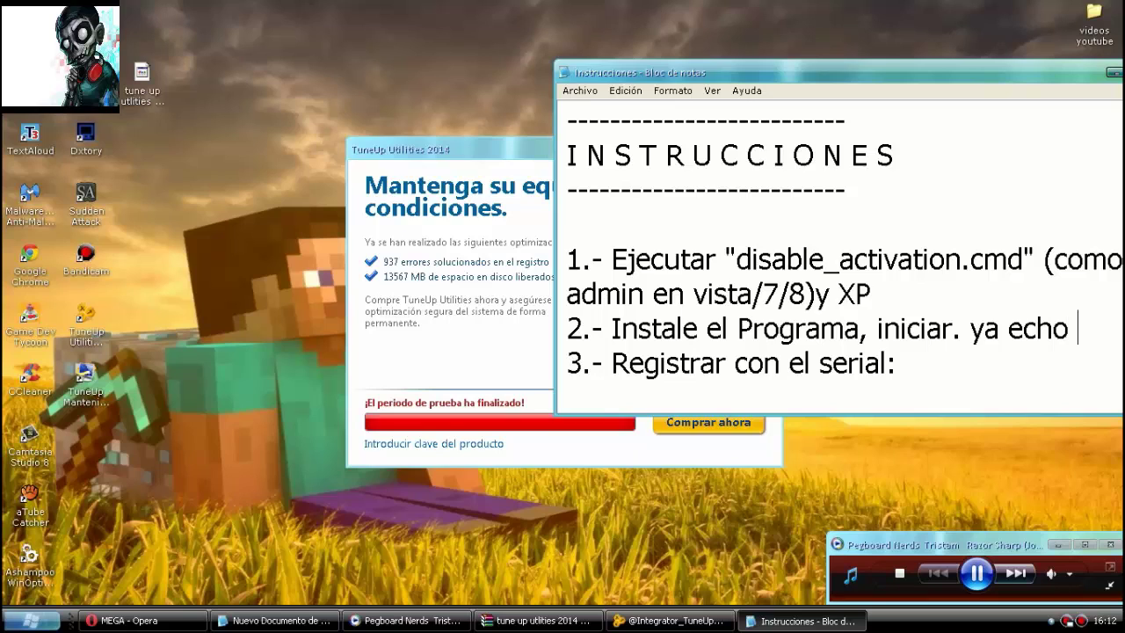
text(XD)
Highlight "Registrar con el serial:" in instruction 3, bring the serial into view and open TuneUp's product key entry form.
drag(618, 363, 895, 364)
scroll(717, 308, down, 1)
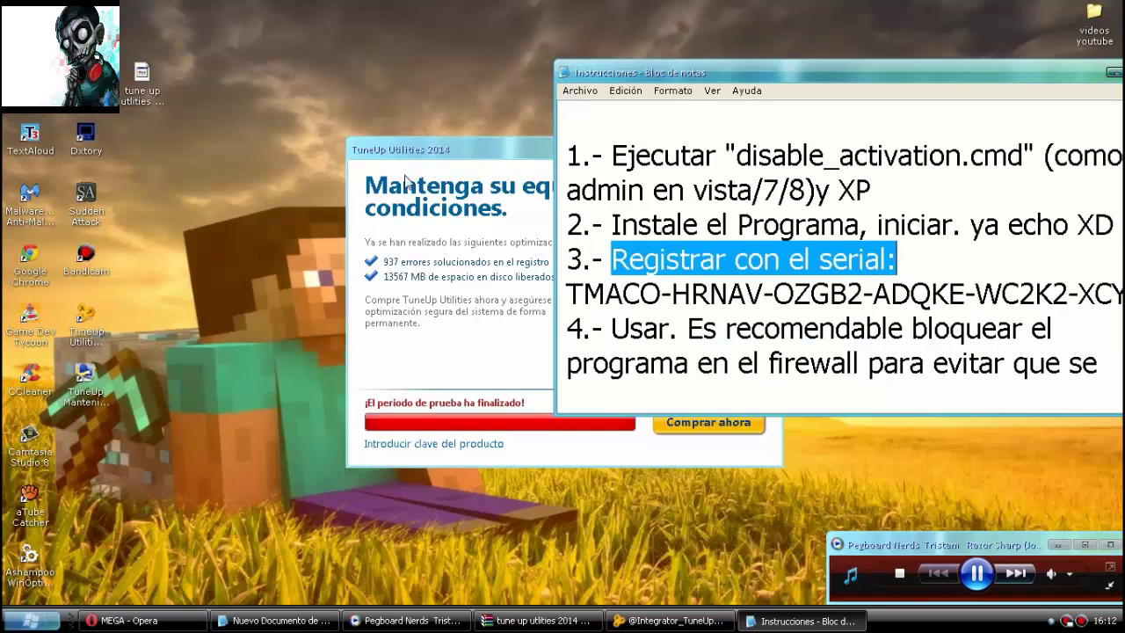
click(317, 38)
click(414, 444)
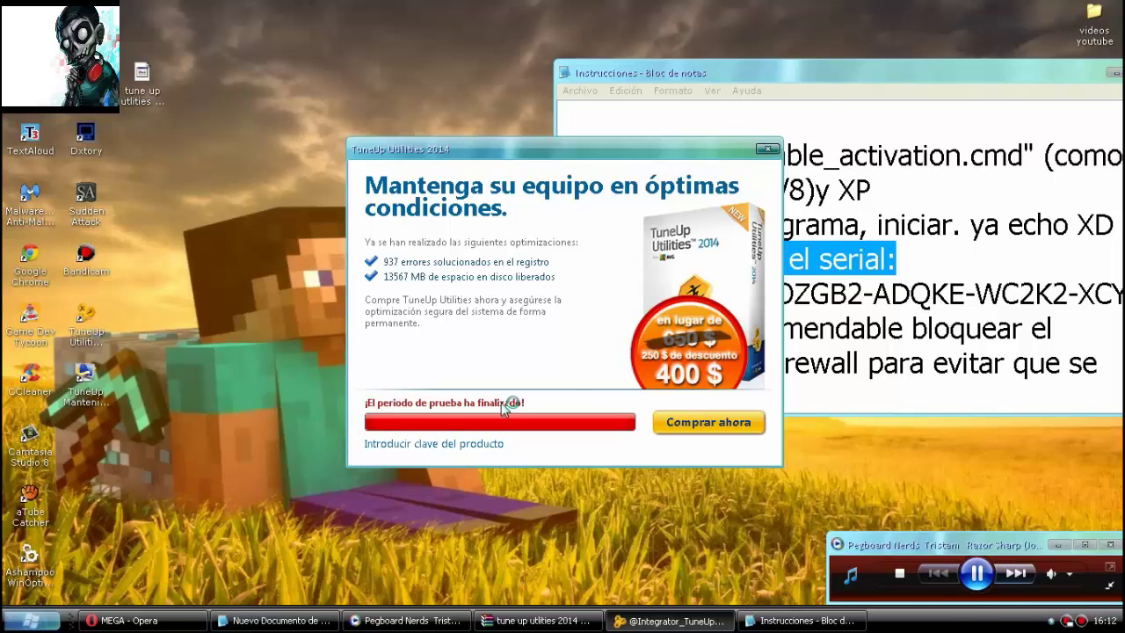
Complete the full name, set the organization to "alcahofas XD" and move the activation form clear of the instructions.
click(576, 213)
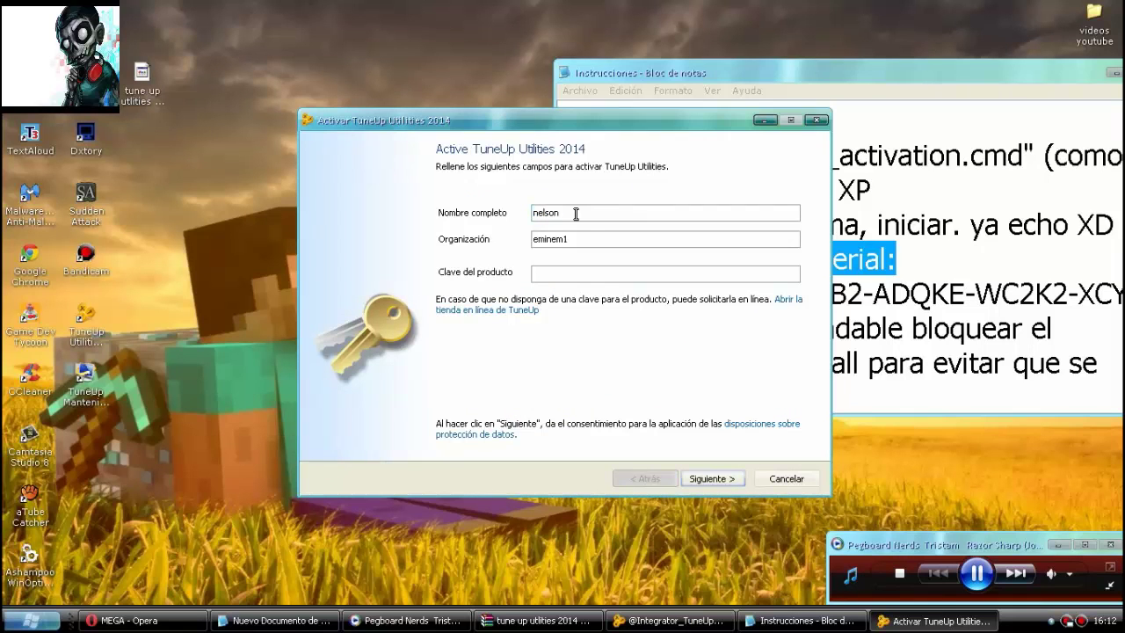
text(1)
drag(635, 121, 359, 100)
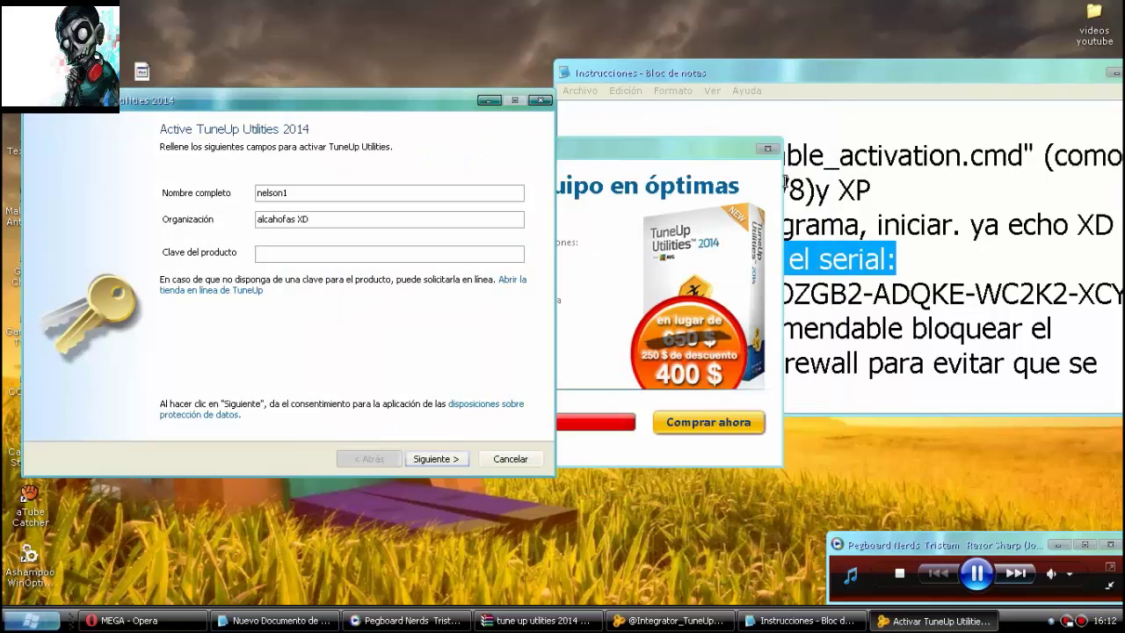
Move the TuneUp trial-expired window down so it no longer covers the serial in the Instrucciones document.
click(703, 139)
drag(697, 147, 730, 400)
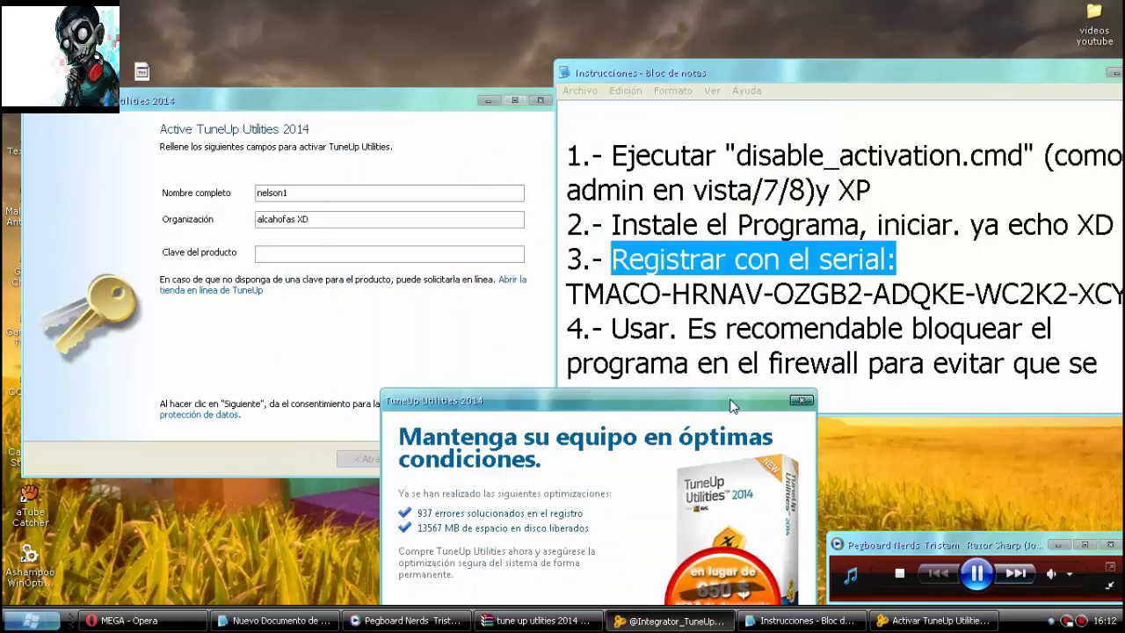
drag(765, 466, 799, 527)
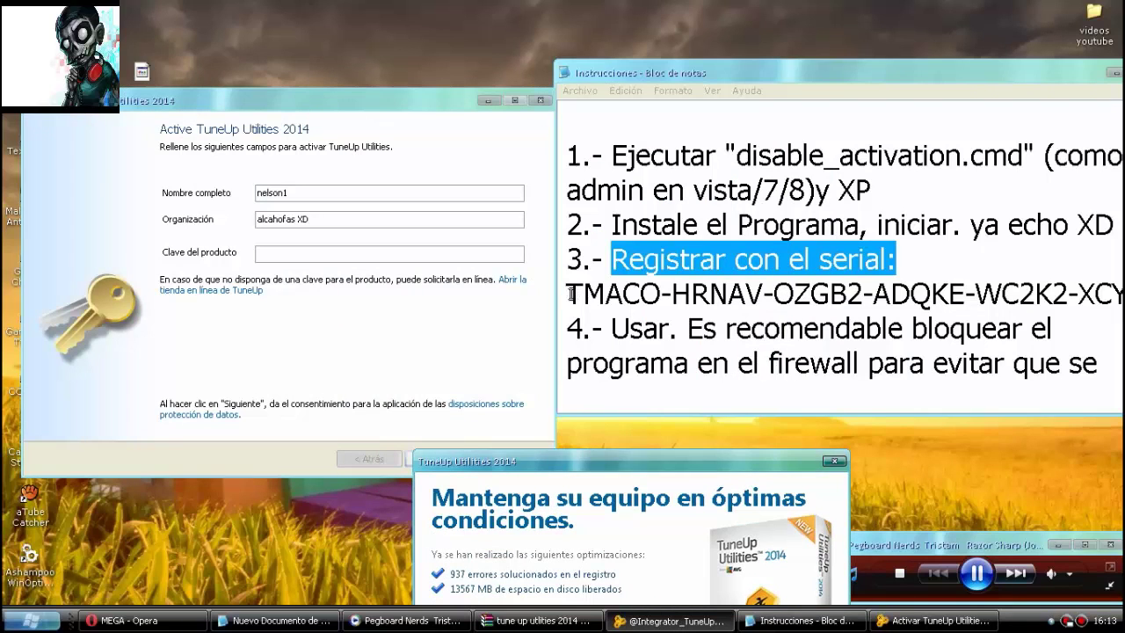
Move the Instrucciones window until the whole serial under instruction 3 is in view, and copy the complete serial.
drag(569, 295, 1122, 297)
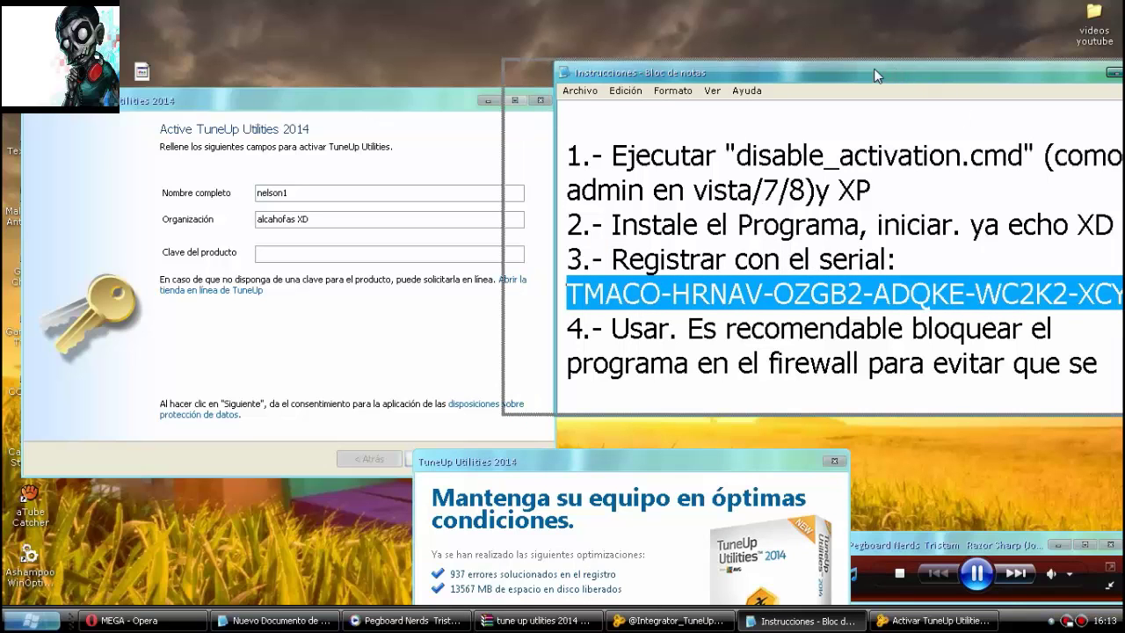
drag(919, 69, 866, 68)
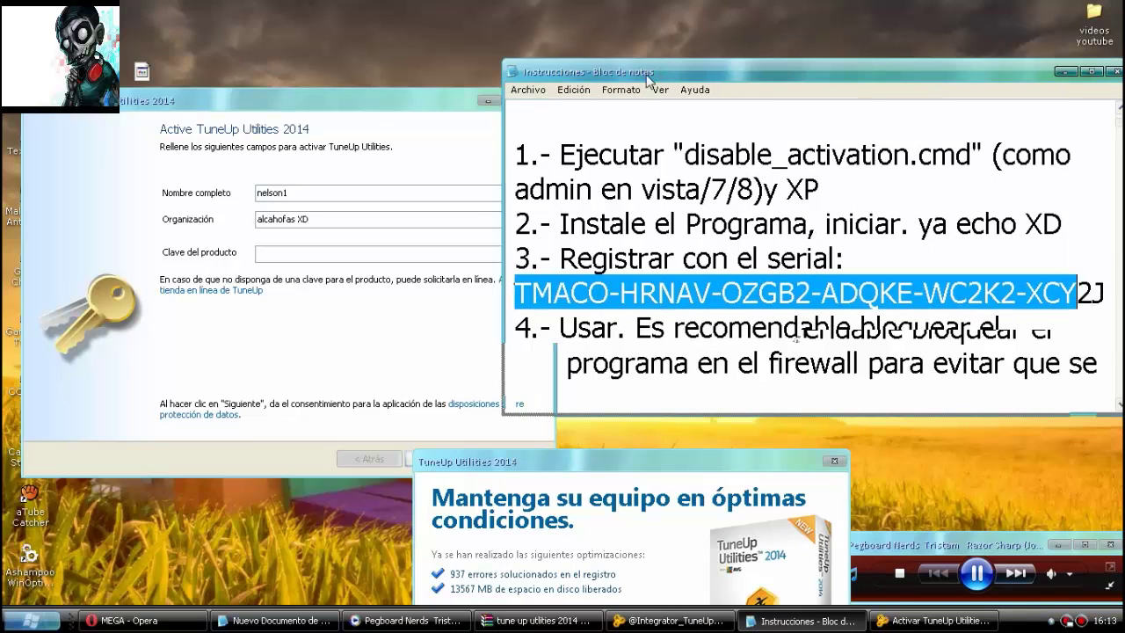
drag(648, 78, 619, 75)
drag(482, 280, 1078, 293)
key(cmd+c)
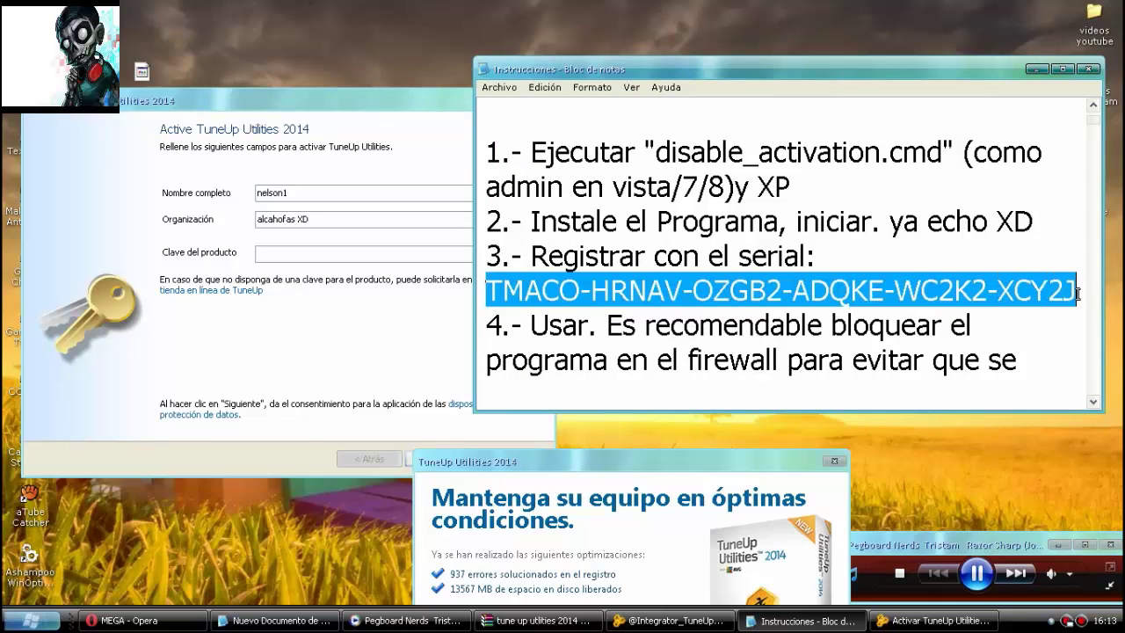
right_click(1020, 295)
click(941, 342)
Paste the product key into the TuneUp Utilities 2014 activation form, complete the activation and accept the program restart notice.
click(276, 253)
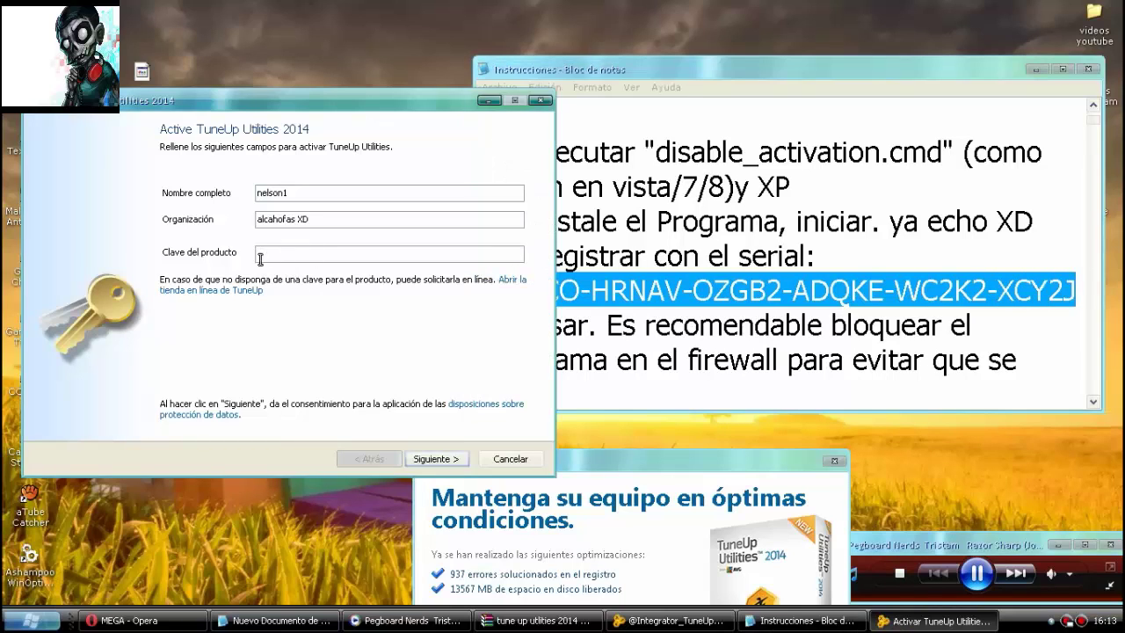
right_click(305, 259)
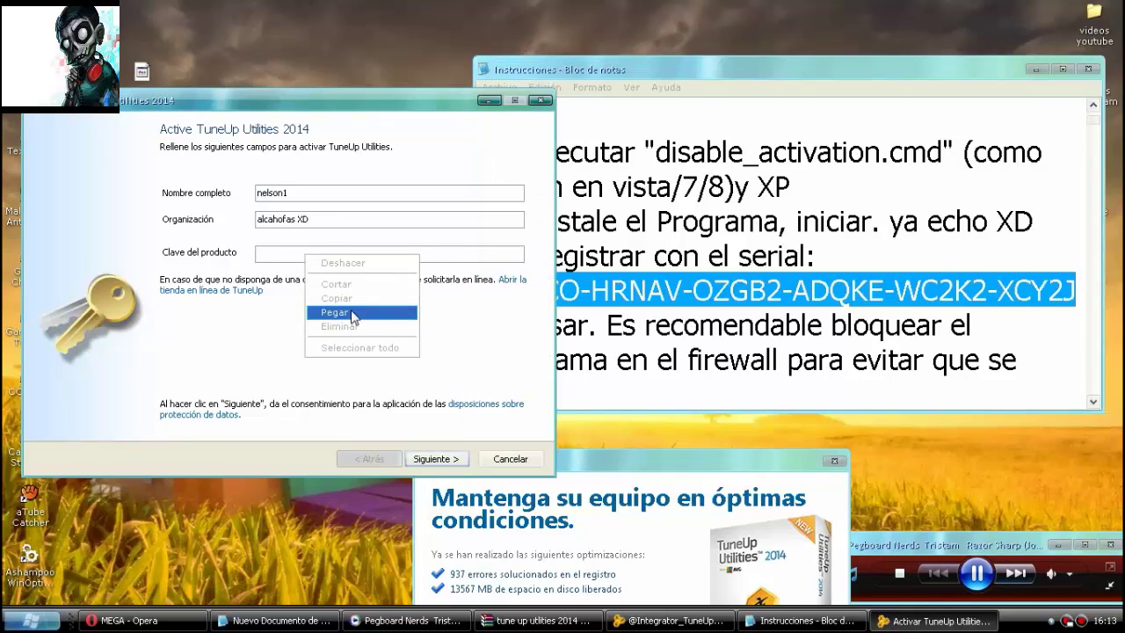
click(356, 314)
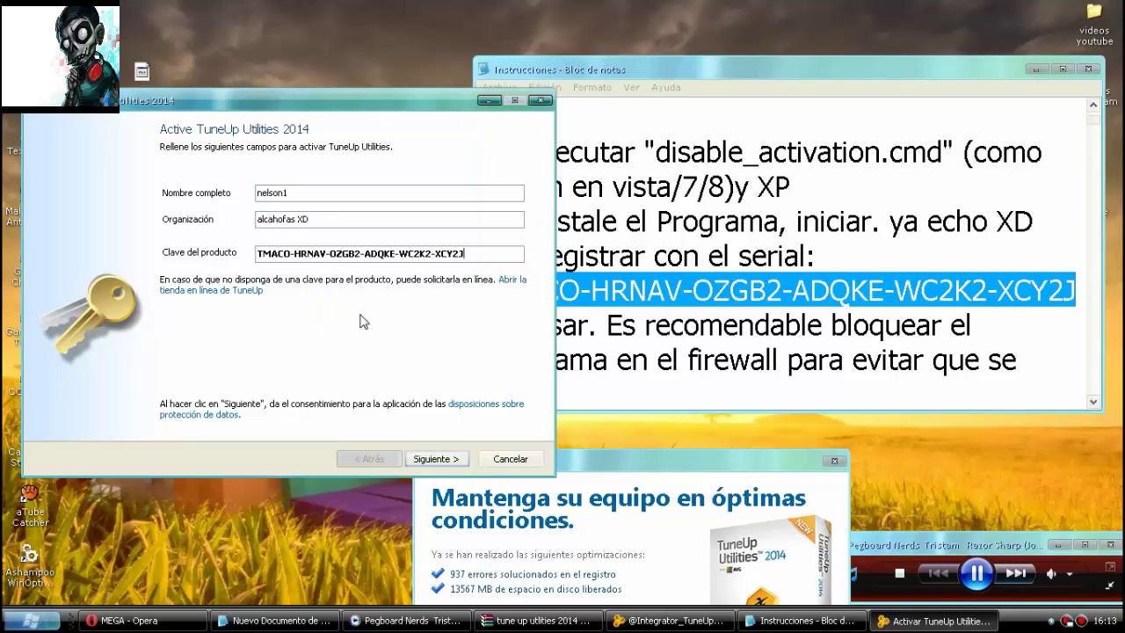
click(445, 460)
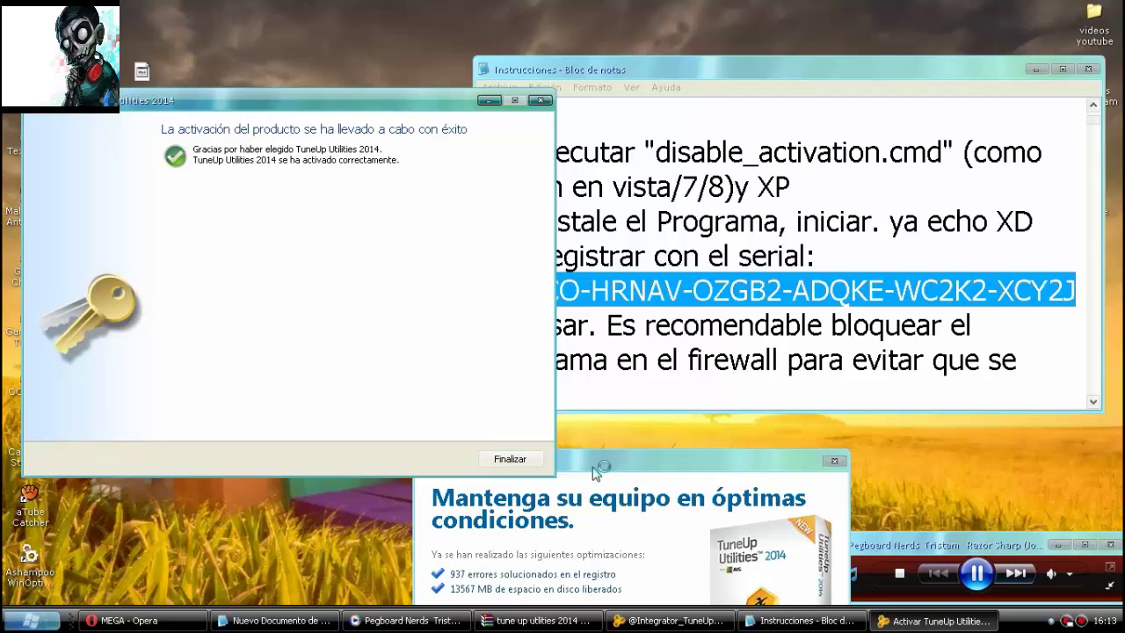
click(510, 460)
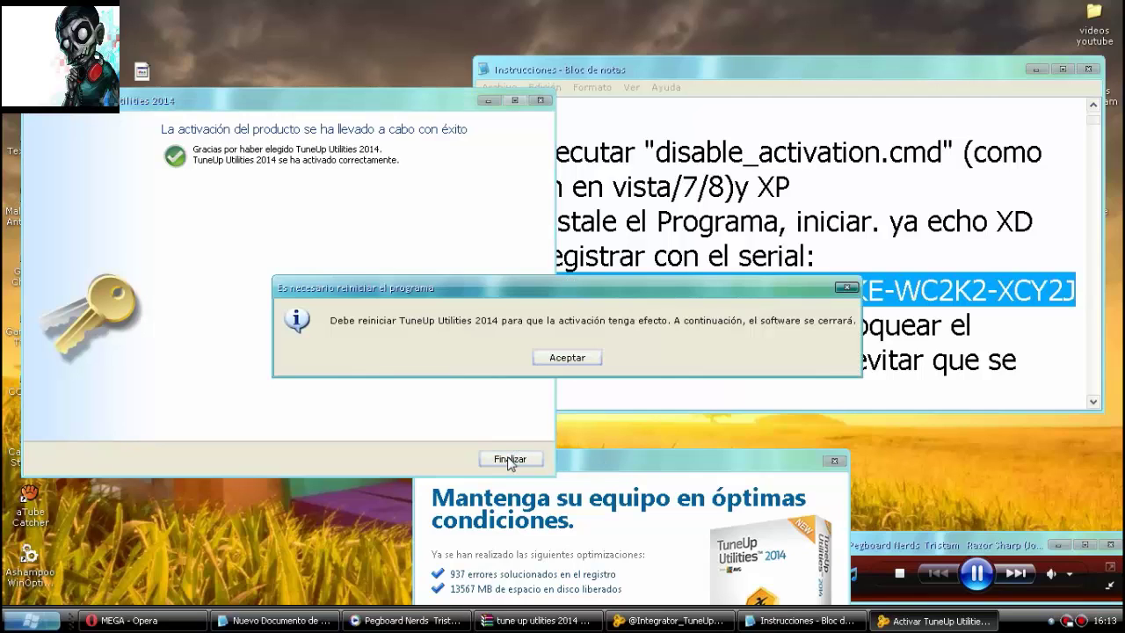
click(566, 358)
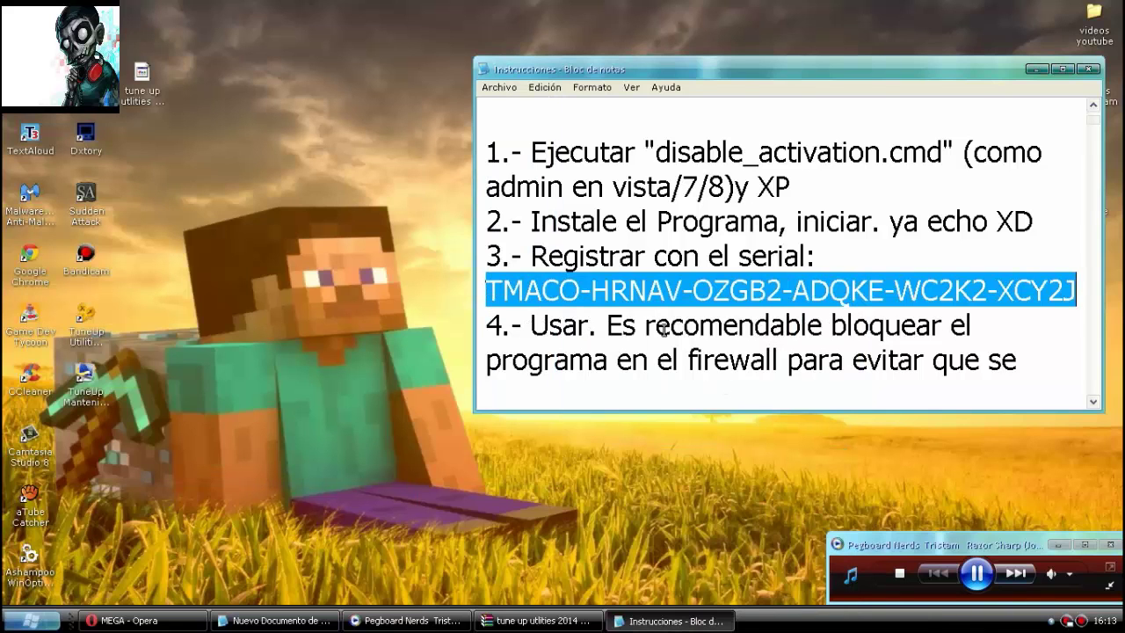
Highlight instruction 4, the "Listo !!!!" line and the YouTube channel address in the Instrucciones document.
click(522, 325)
drag(529, 325, 874, 138)
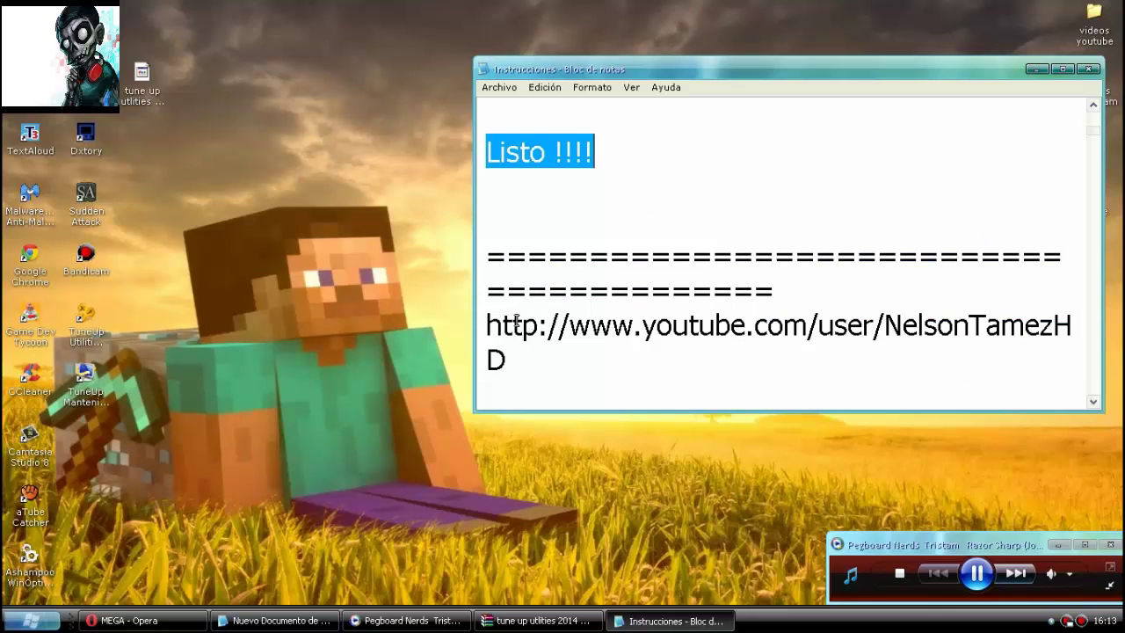
drag(481, 325, 1062, 351)
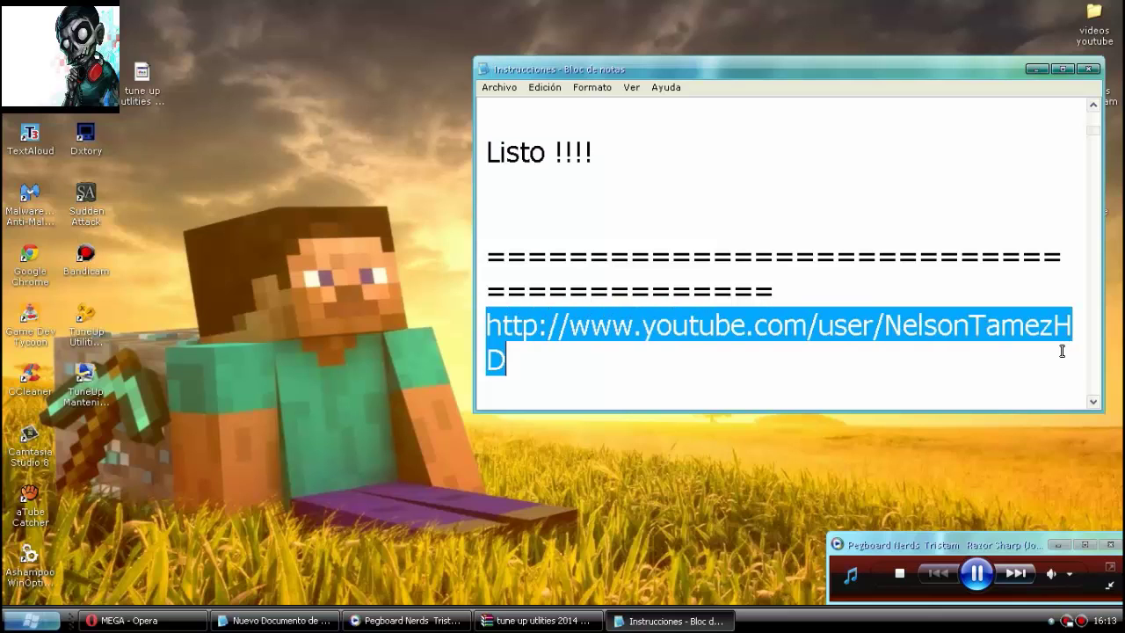
Append "el mio like y subscribanse XD" after the YouTube channel address in the Instrucciones document.
click(594, 391)
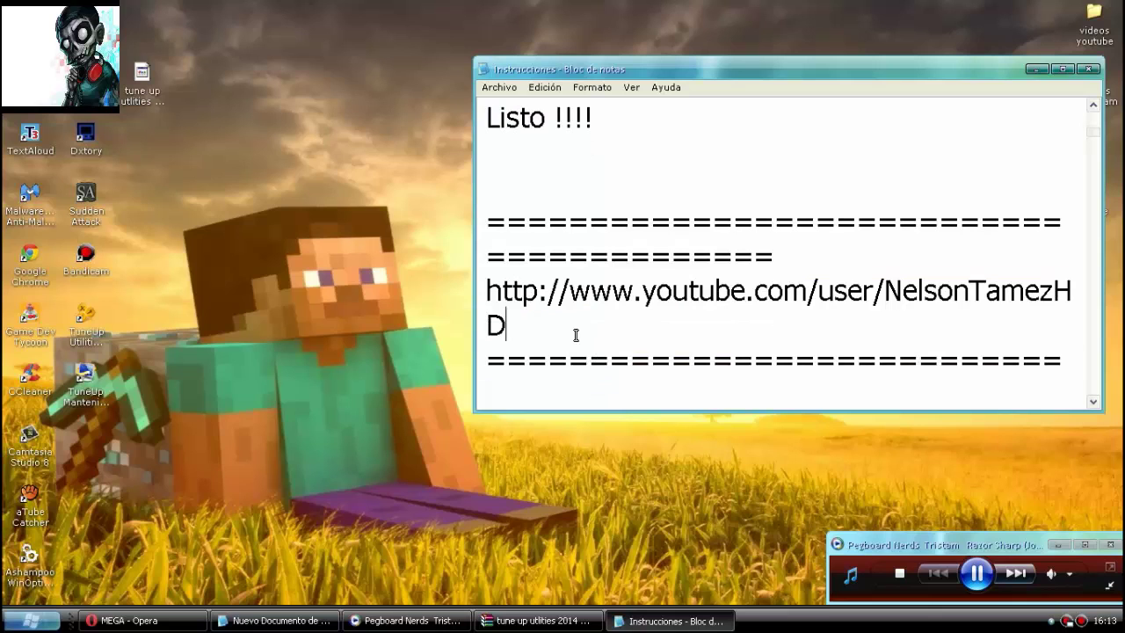
text(el mio like)
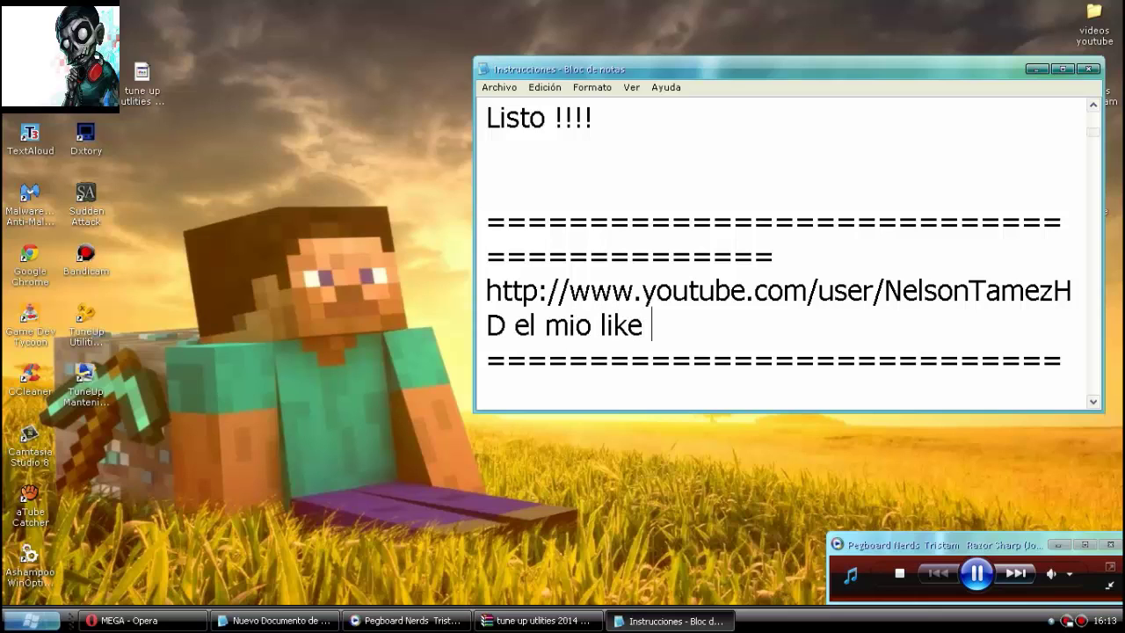
text( y subs)
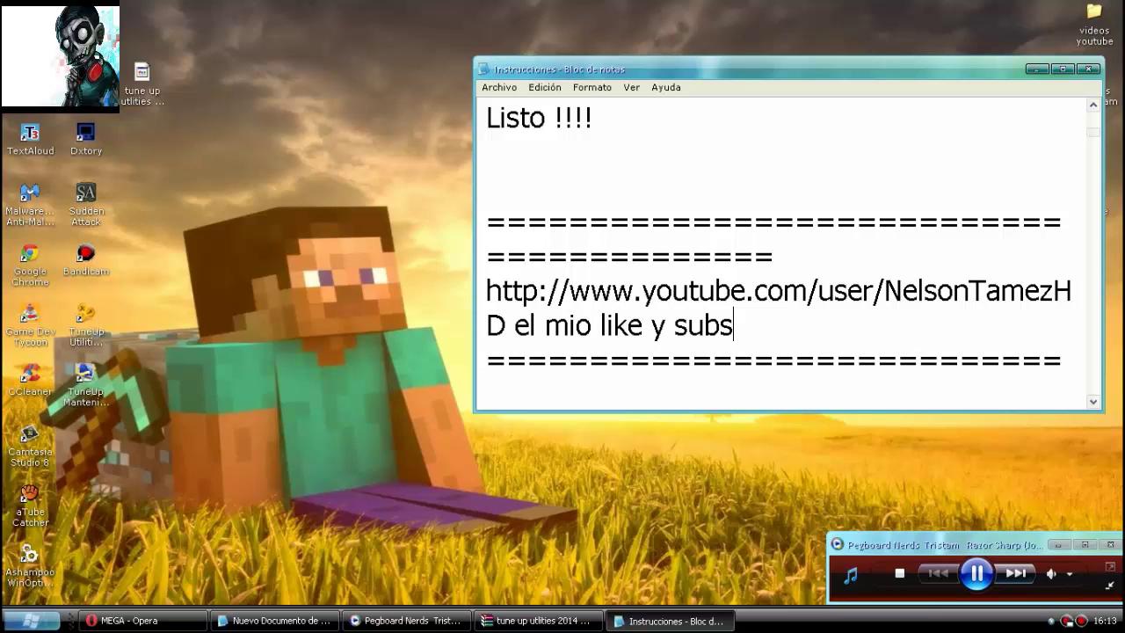
text(cribanse)
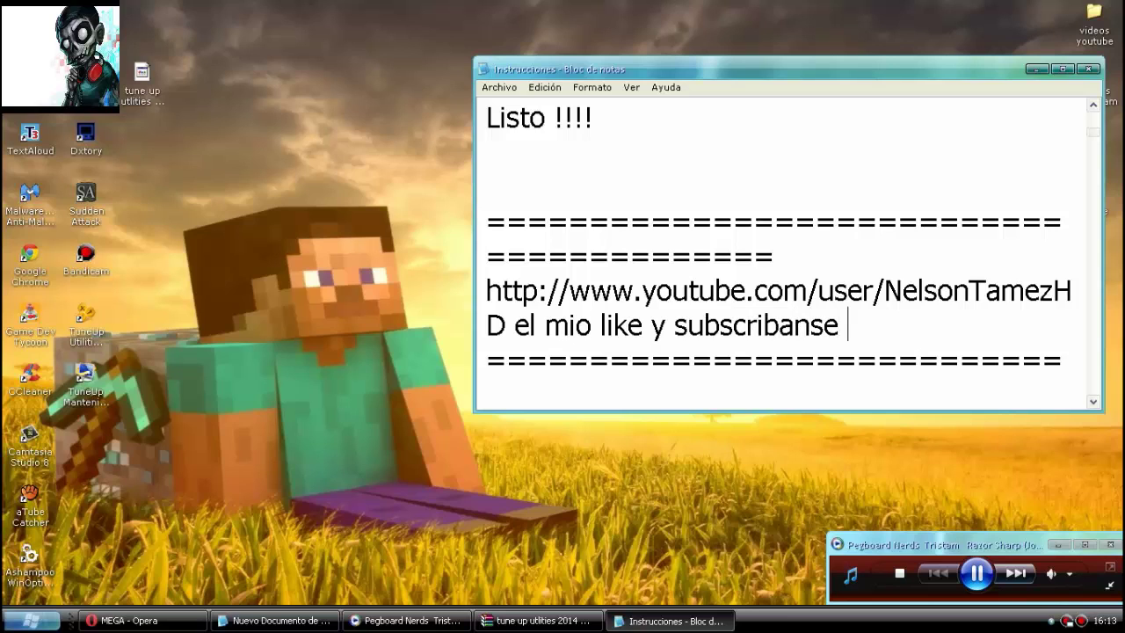
text( XD)
Minimize the Instrucciones document, bring up the Nuevo Documento de texto notes and add seven line breaks after the last instruction.
click(1036, 69)
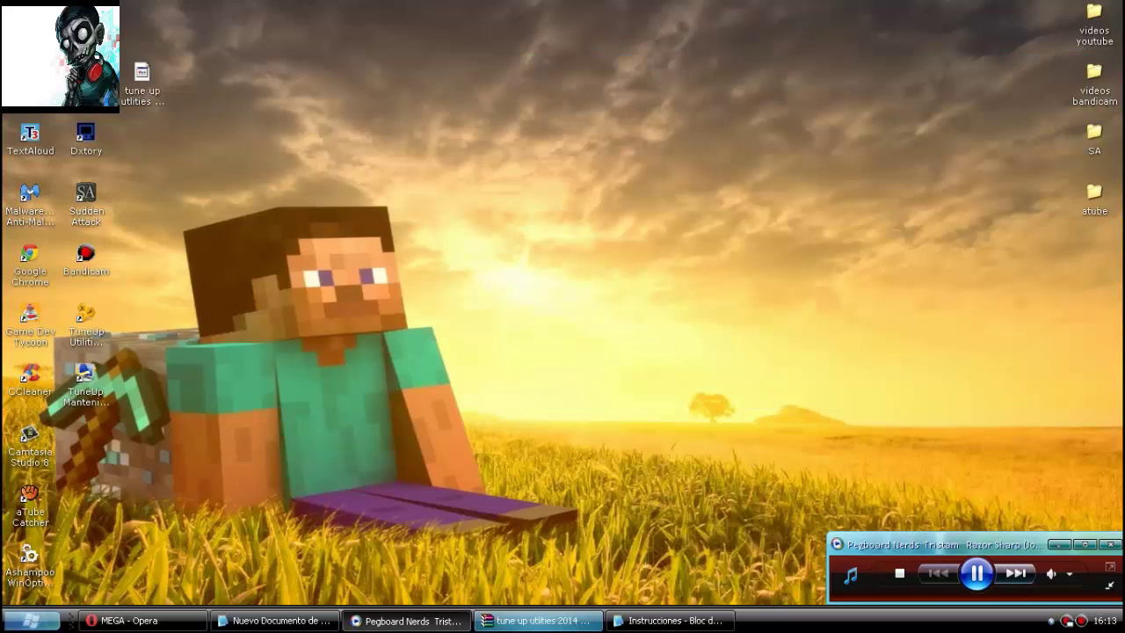
click(668, 621)
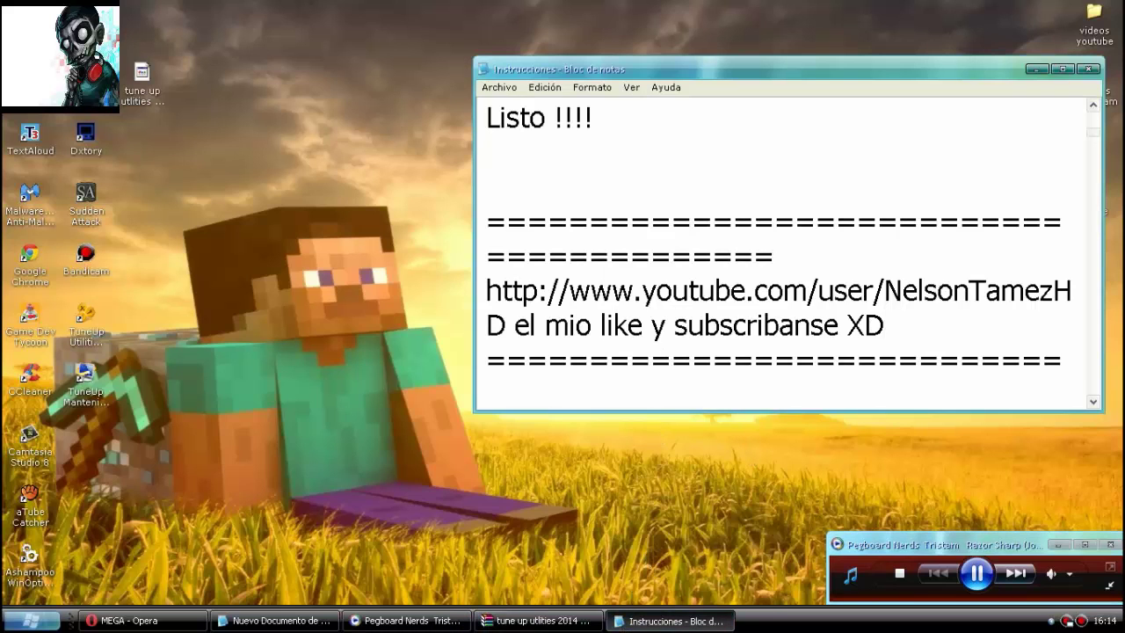
click(668, 621)
click(274, 621)
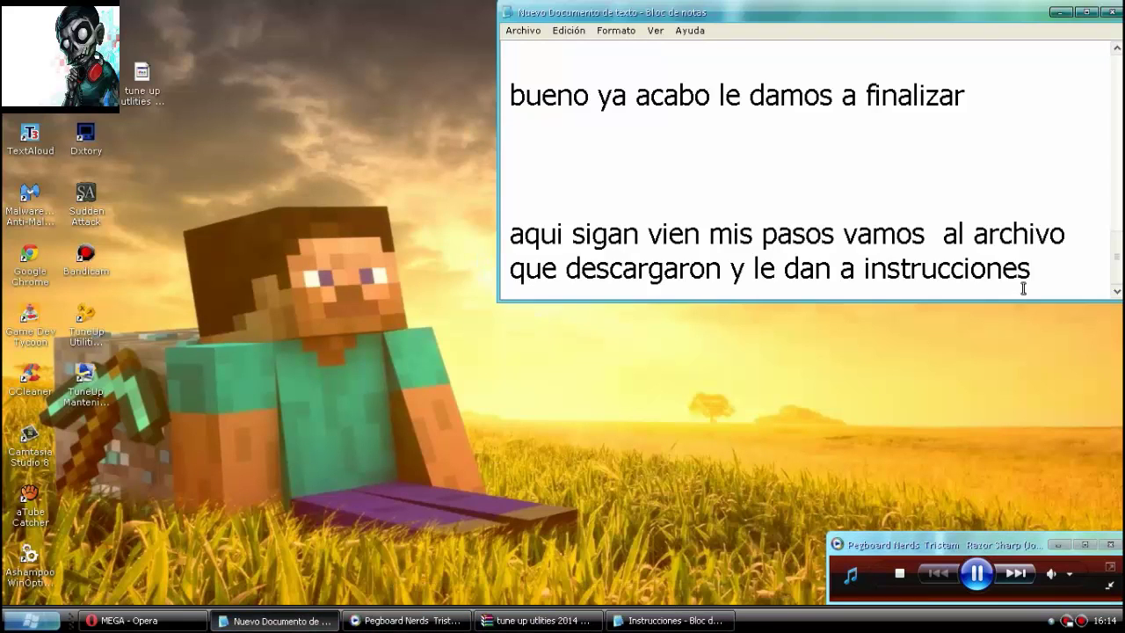
key(Return)
key(Return)
key(Return)
key(Return)
key(Return)
key(Return)
key(Return)
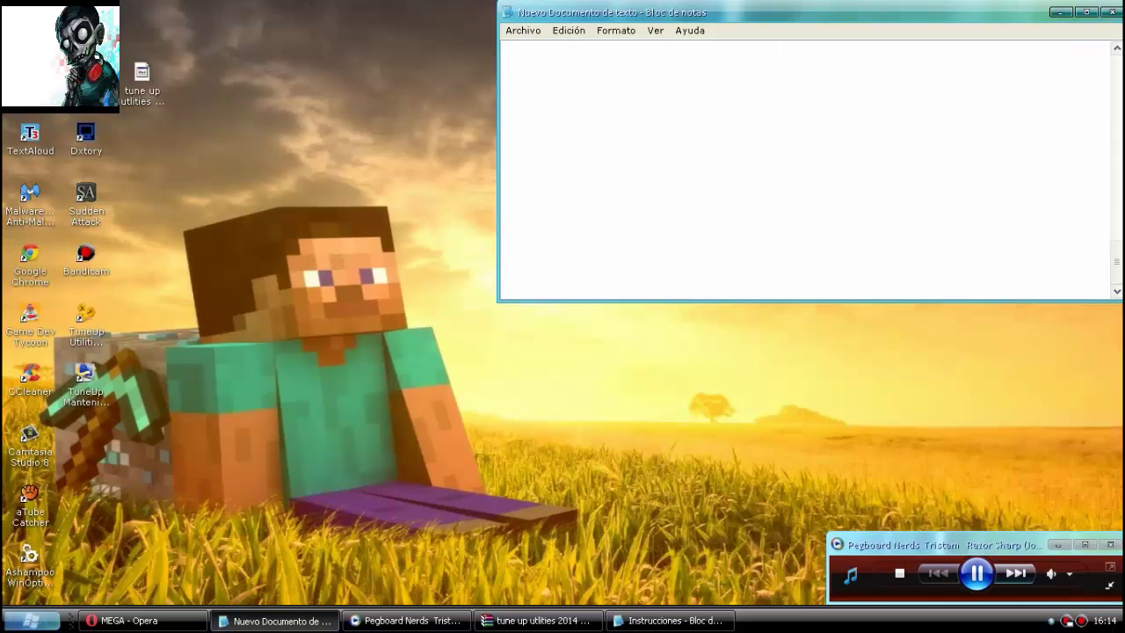
text(AQUI PA)
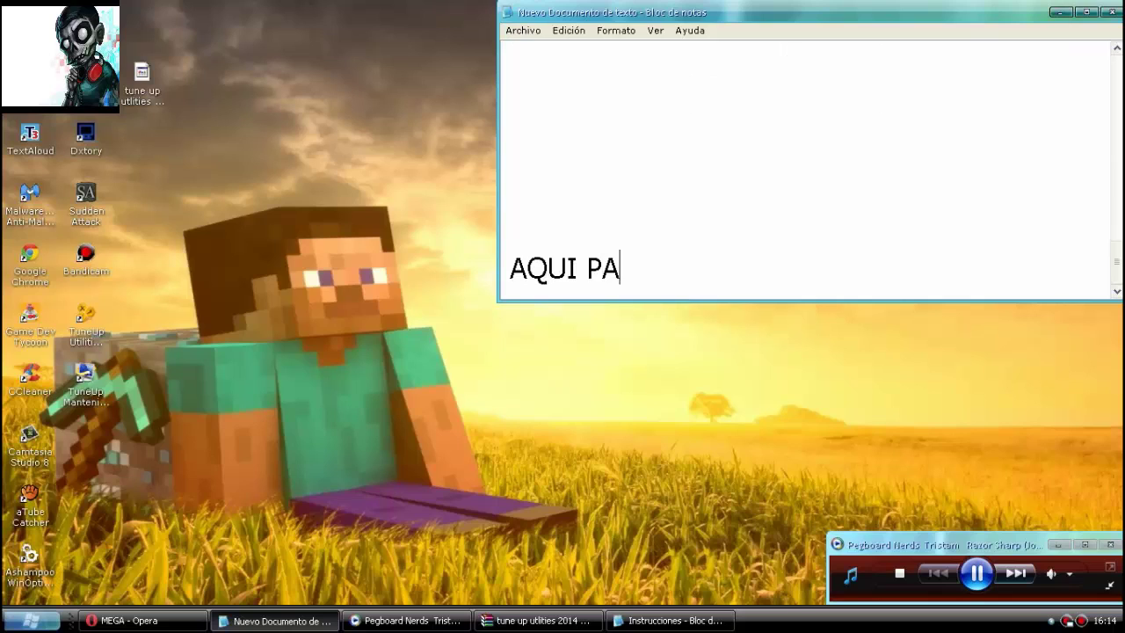
text(USO YO)
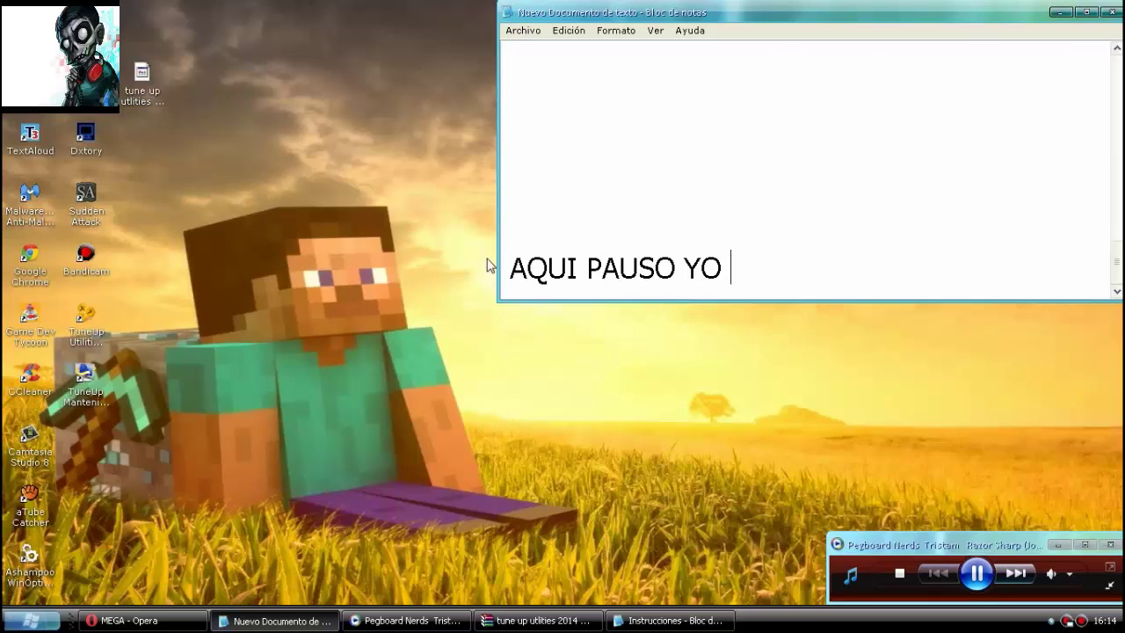
key(BackSpace)
key(BackSpace)
key(BackSpace)
key(BackSpace)
key(BackSpace)
key(BackSpace)
key(BackSpace)
key(BackSpace)
key(BackSpace)
key(BackSpace)
key(BackSpace)
key(BackSpace)
key(BackSpace)
key(BackSpace)
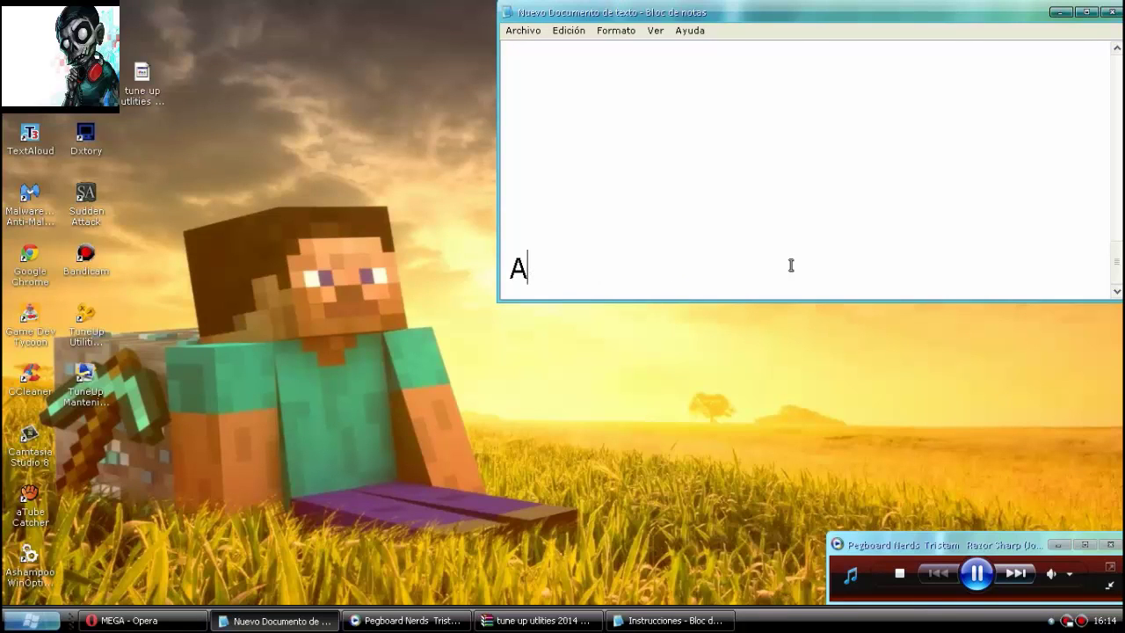
Write "SE VAN A TUNE UP UTILITIES QUE ESTA EN ESCRITORIO" at the end of the notes.
text(SE )
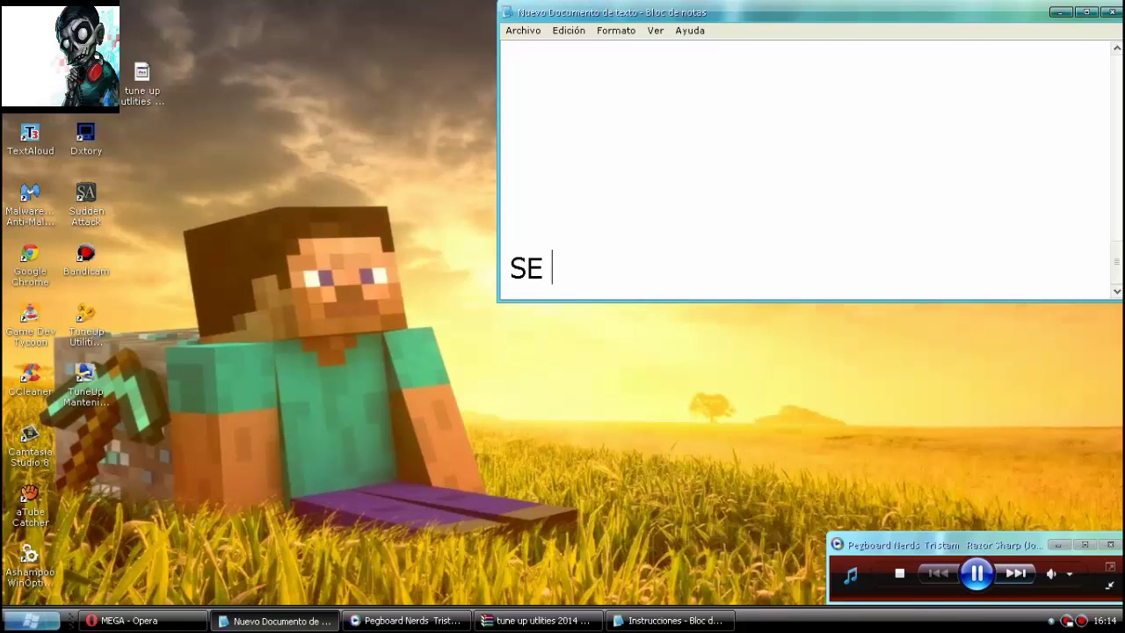
text(VAN A TUNE U)
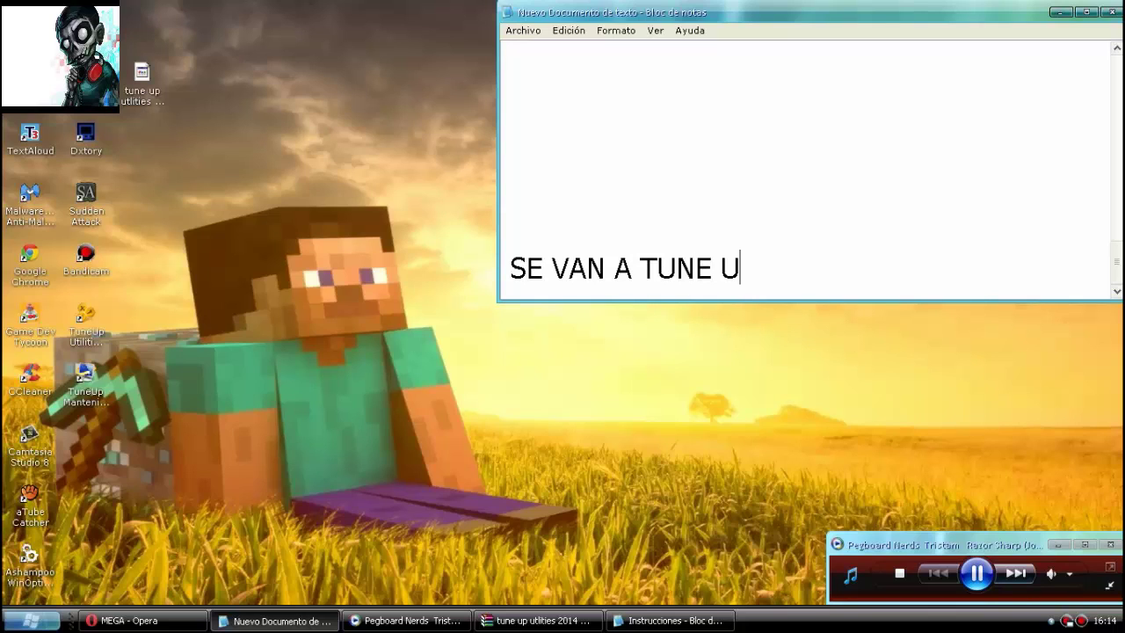
text(O)
key(BackSpace)
text(P UTILITIE)
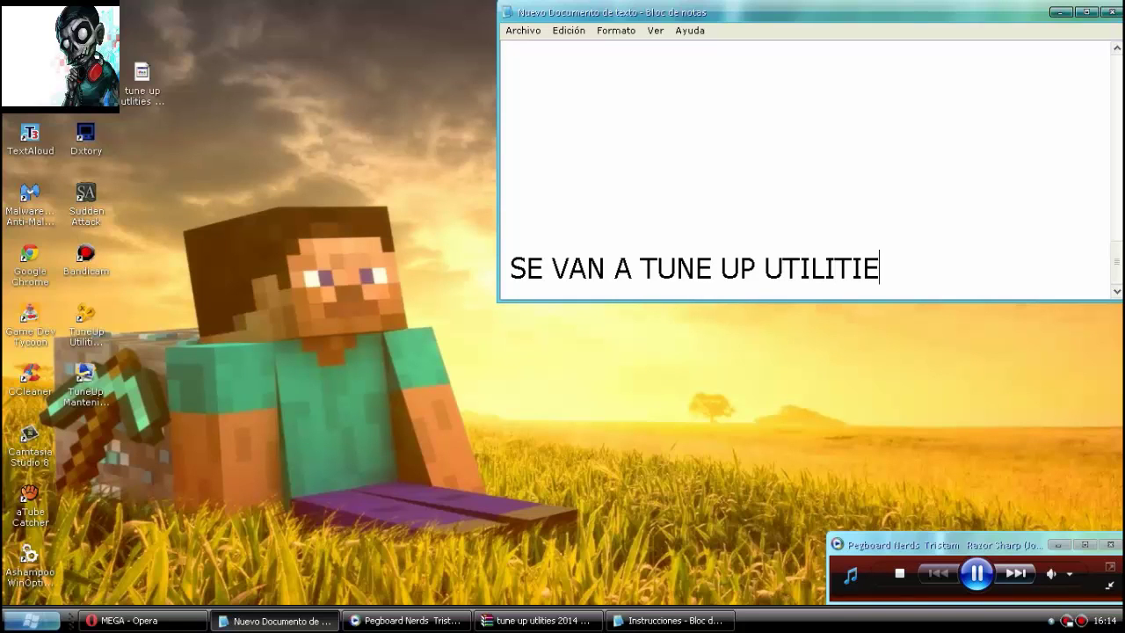
text(S QUE)
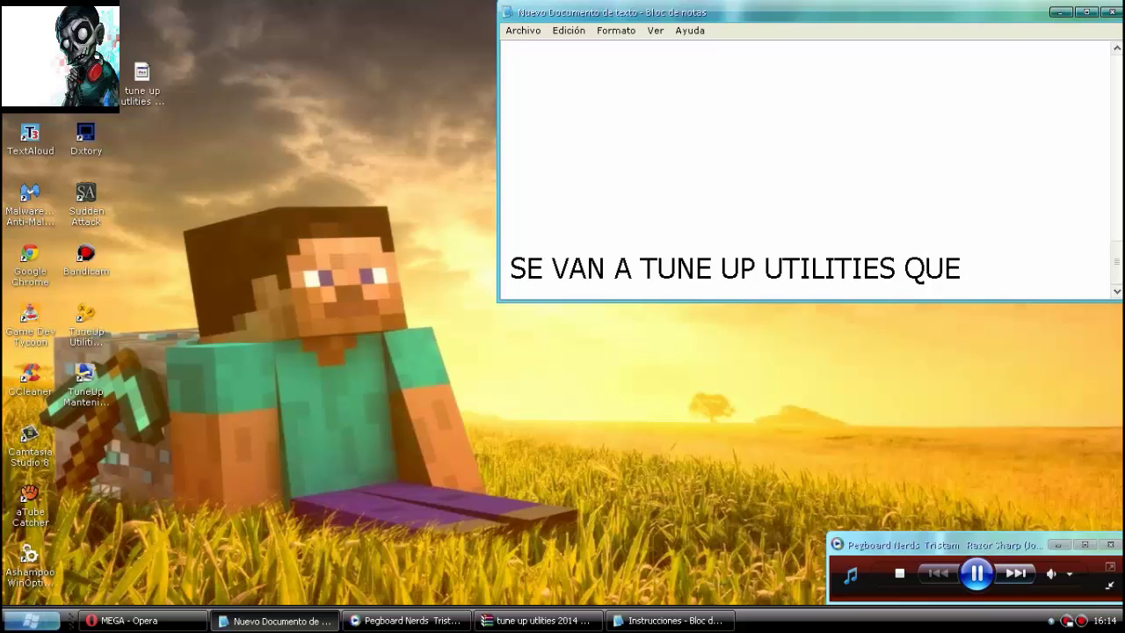
text( ESTA EN )
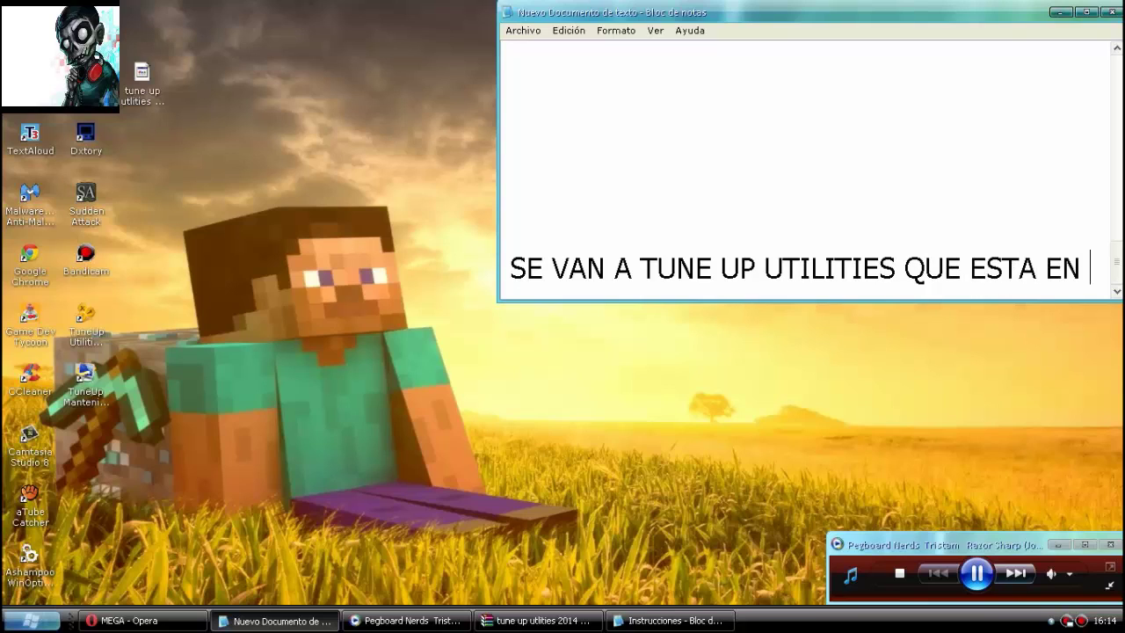
text(ESCRIT)
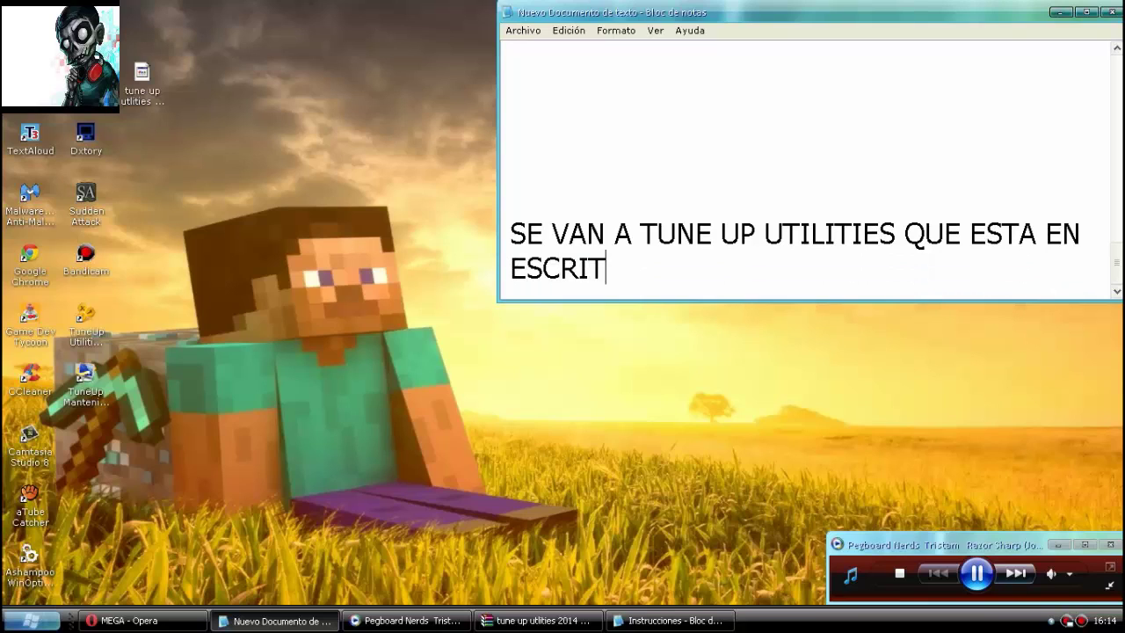
text(ORIO)
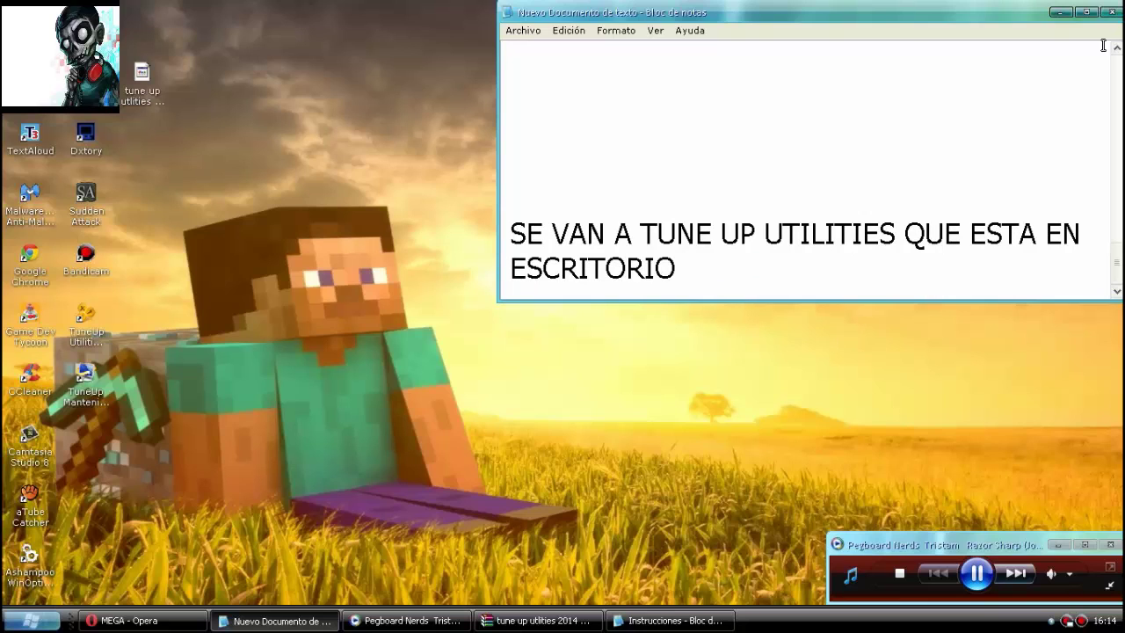
Minimize the notes and launch TuneUp Utilities 2014 from its desktop shortcut.
click(1063, 13)
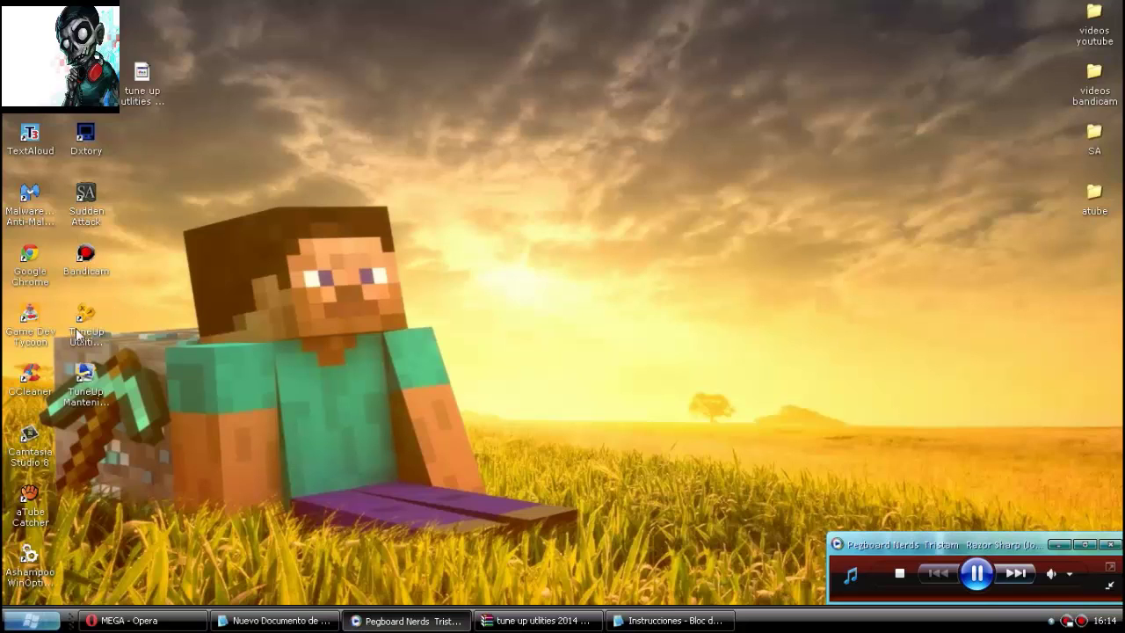
click(88, 323)
double_click(88, 325)
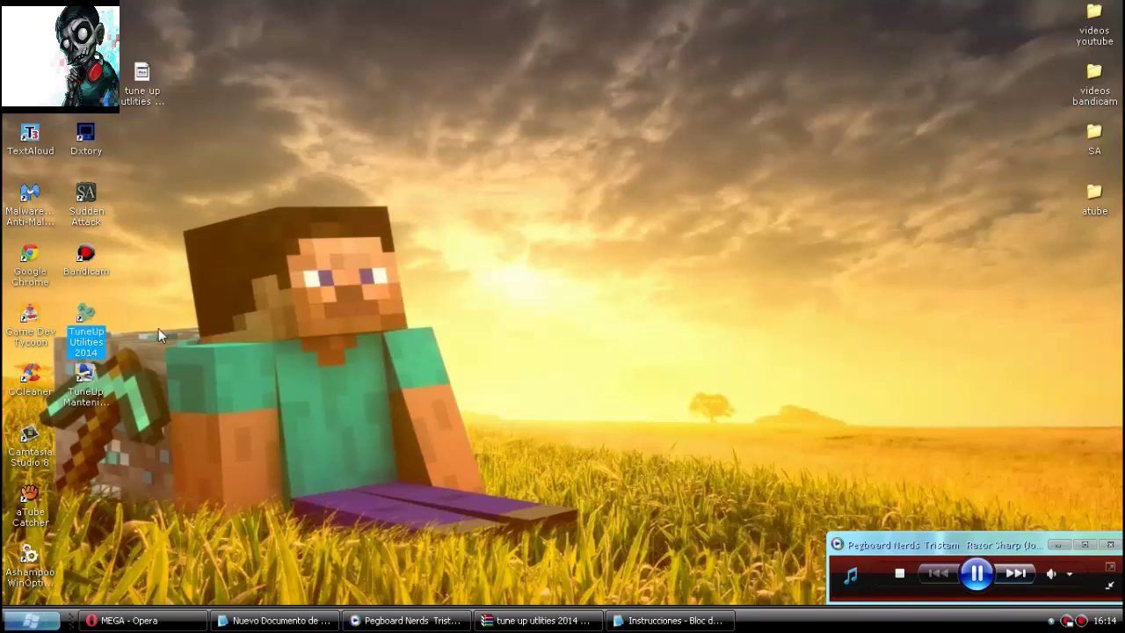
click(92, 330)
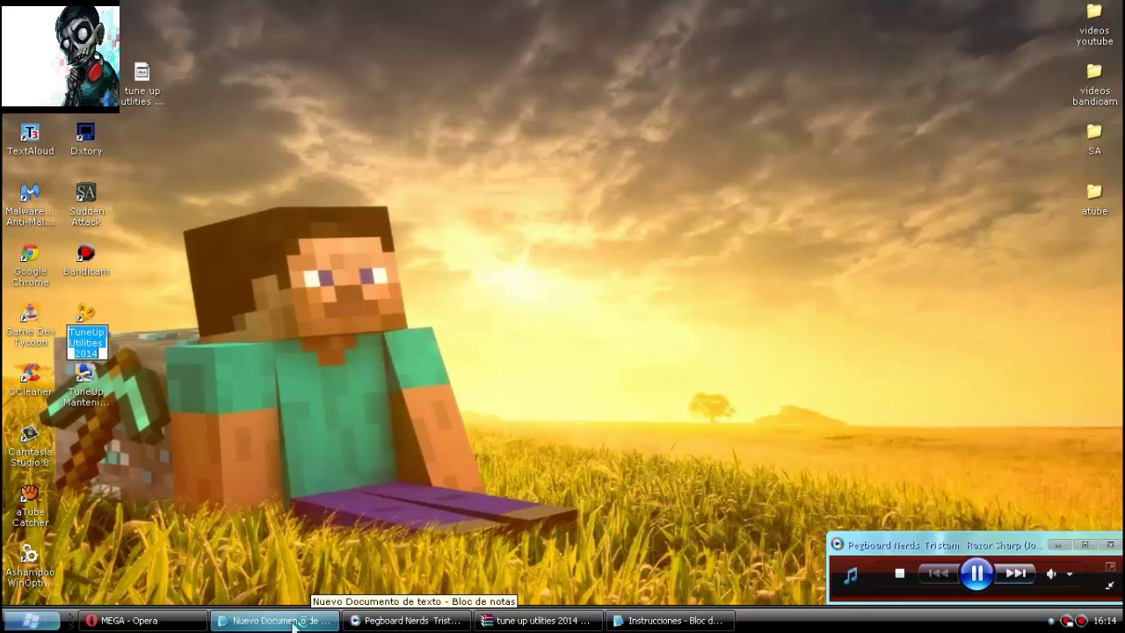
Close the Instrucciones document and the tune up utilities 2014 archive window.
click(670, 621)
right_click(682, 621)
click(675, 626)
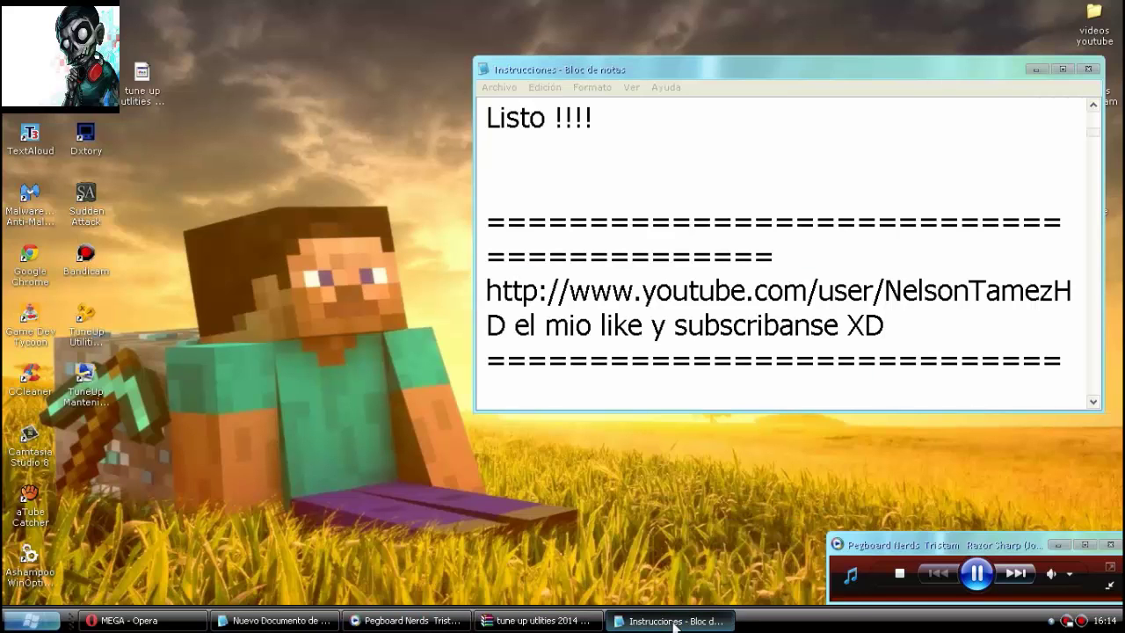
click(571, 360)
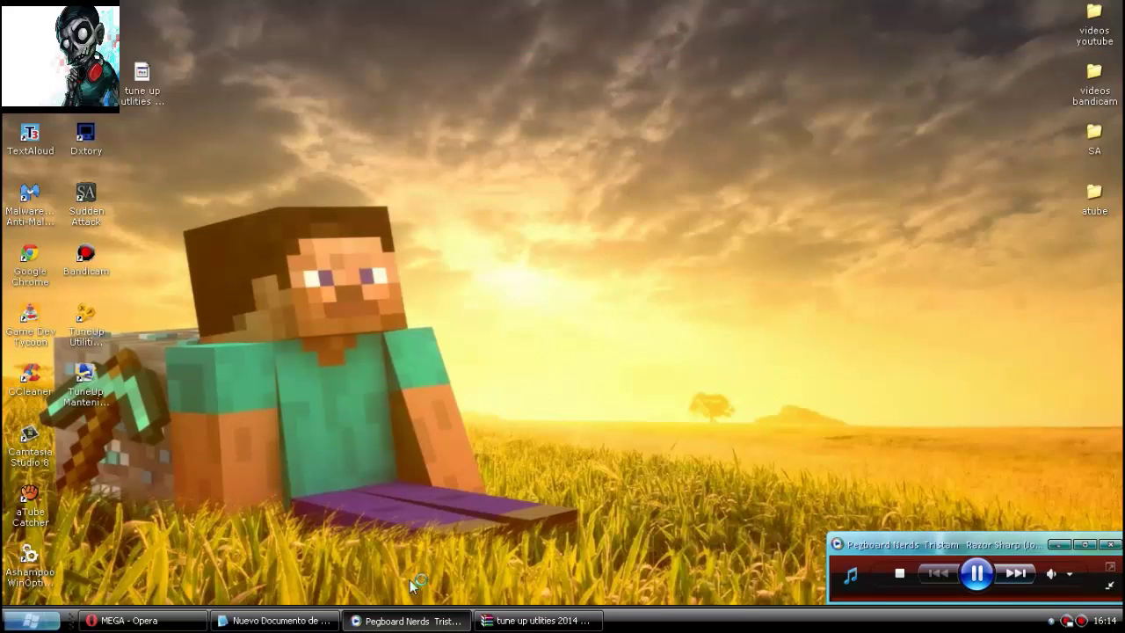
right_click(528, 624)
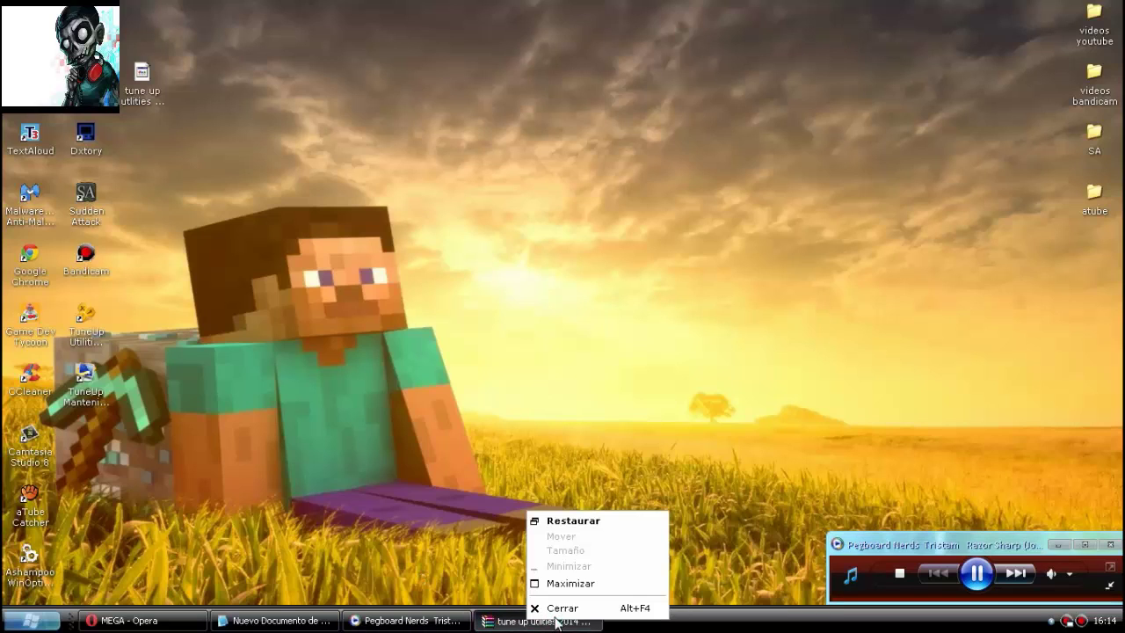
click(560, 608)
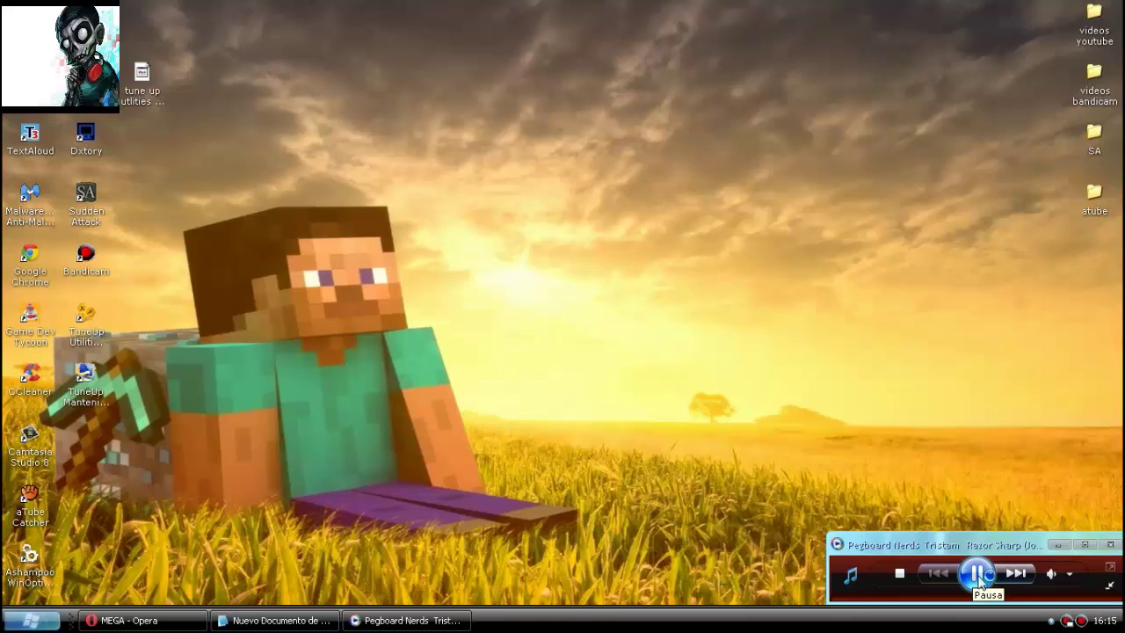
Add the line "ARA BUSQUEDA DE ACTUALIZACCIONES" at the end of the Nuevo Documento de texto notes, followed by four line breaks, and minimize them.
click(278, 622)
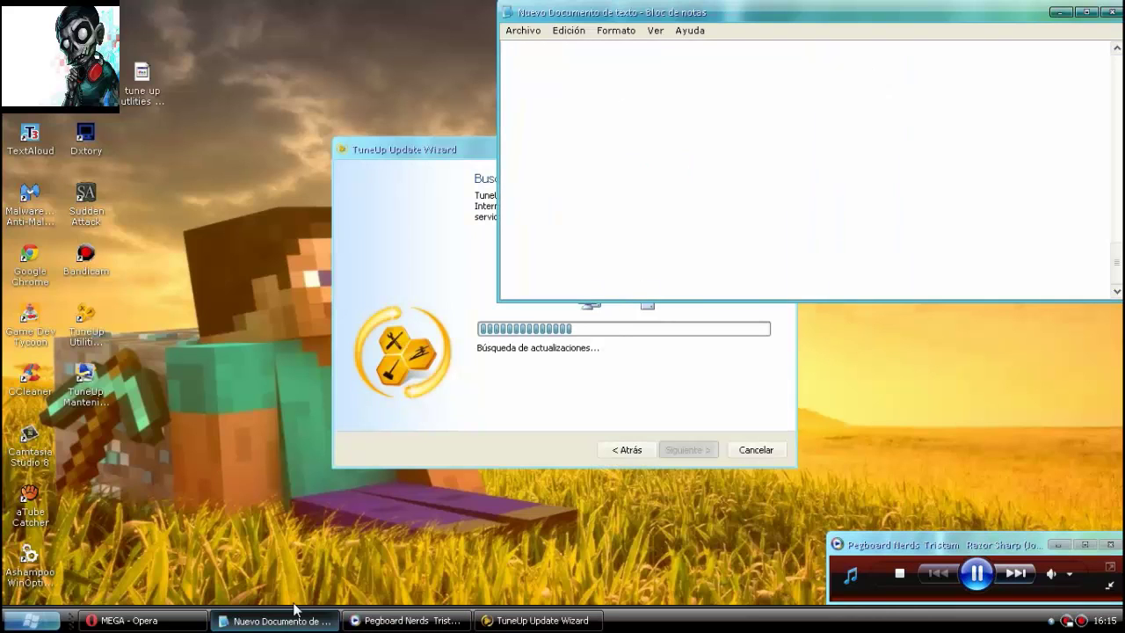
key(Return)
key(Return)
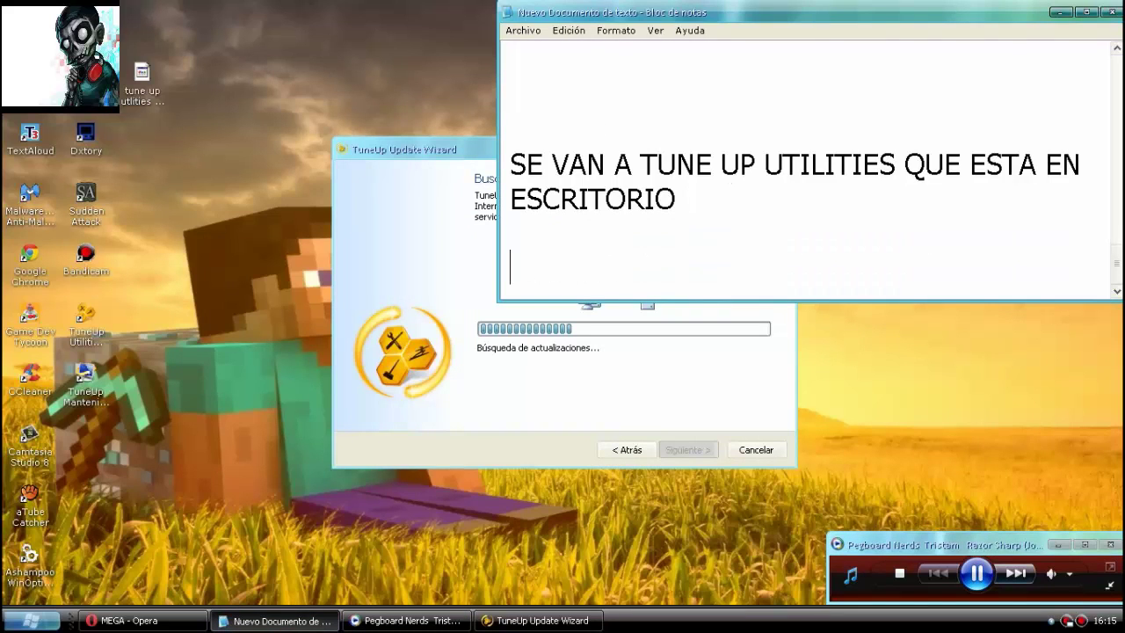
text(ARA BU)
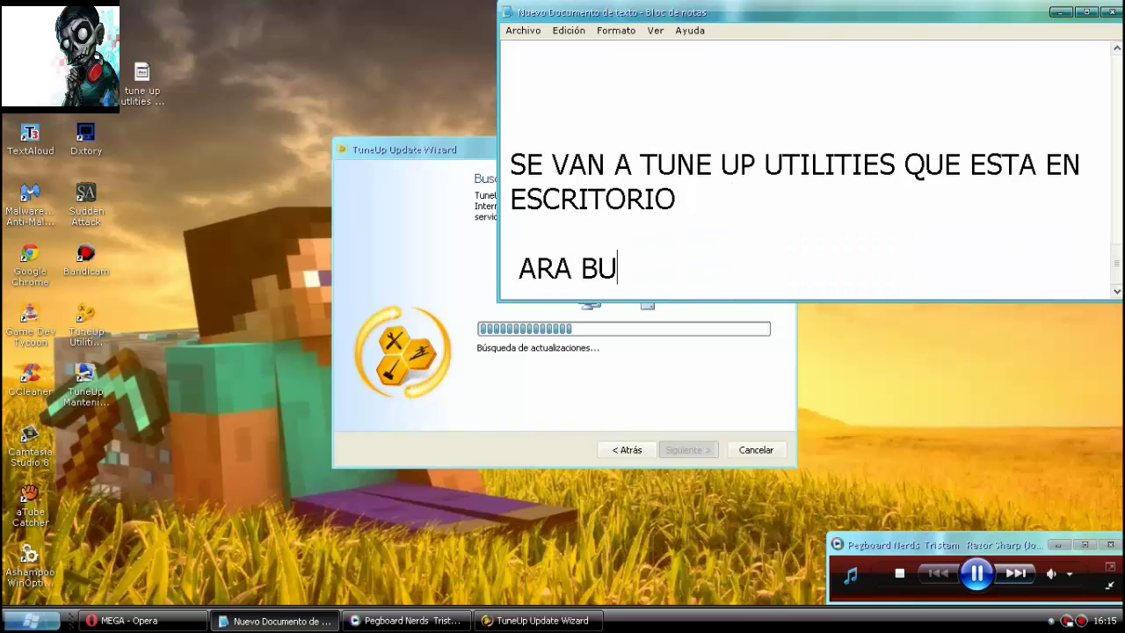
text(SQUEDA D)
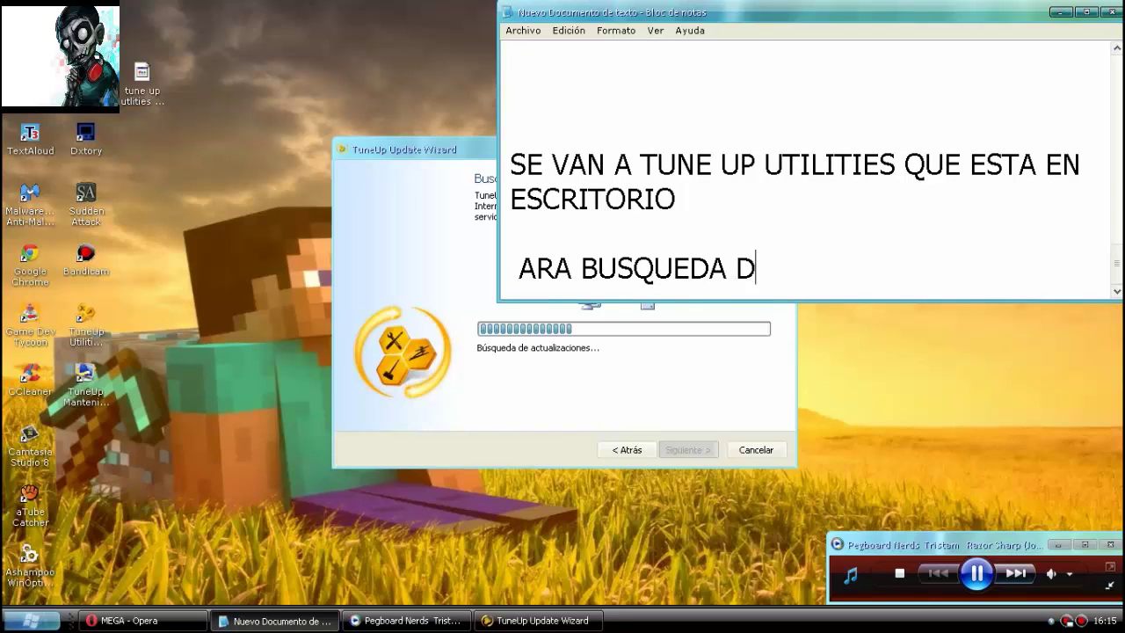
text(E ACTUA)
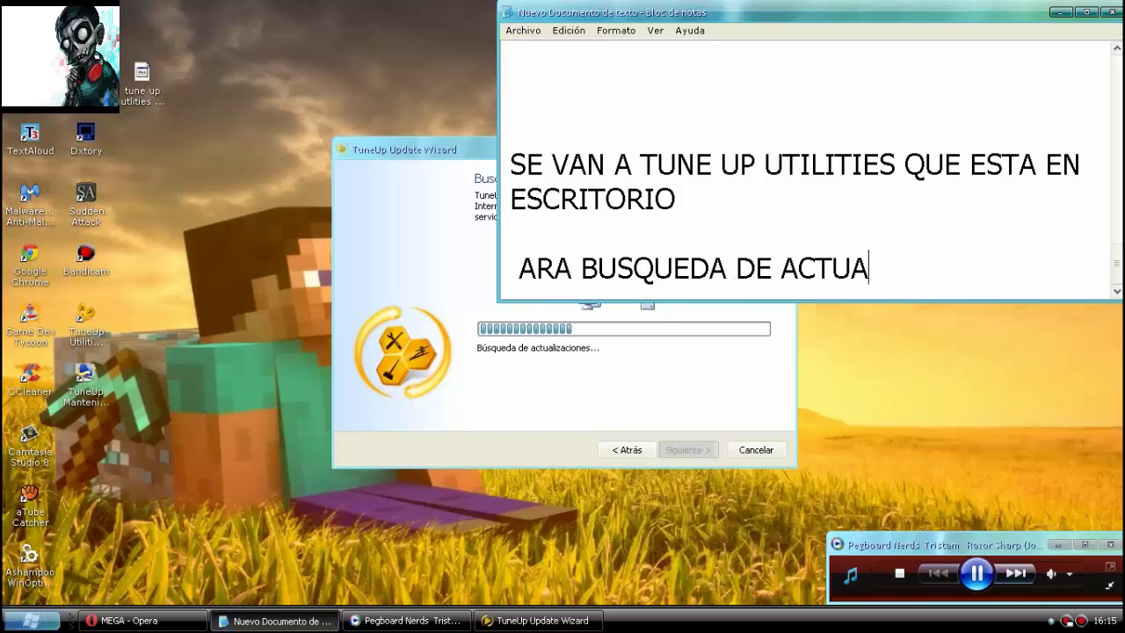
text(LIZAC)
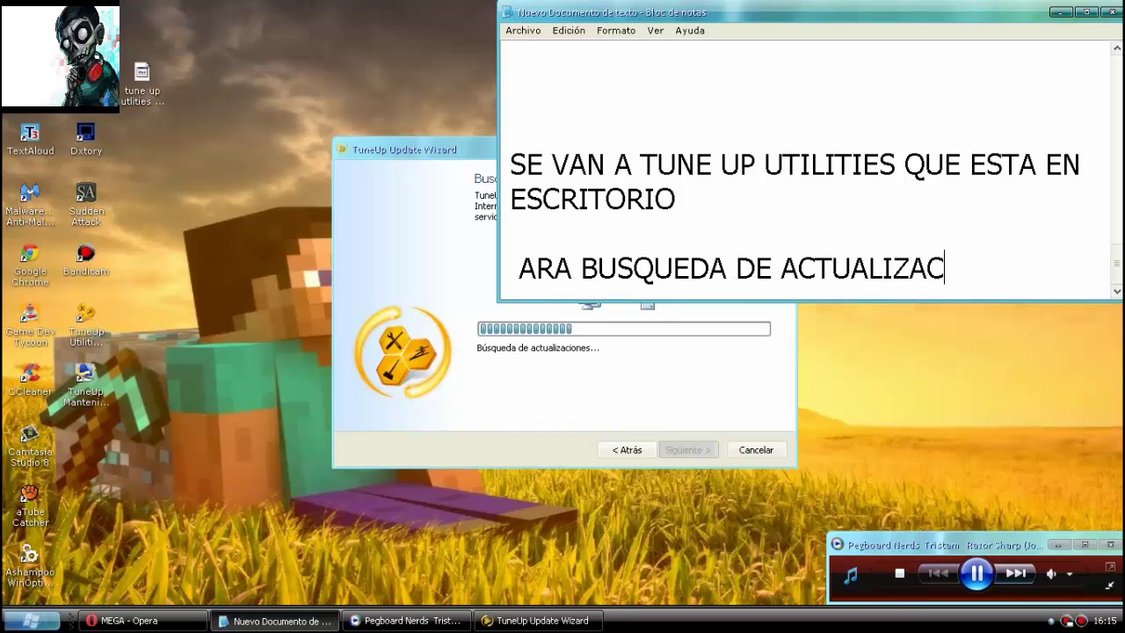
text(CIONES)
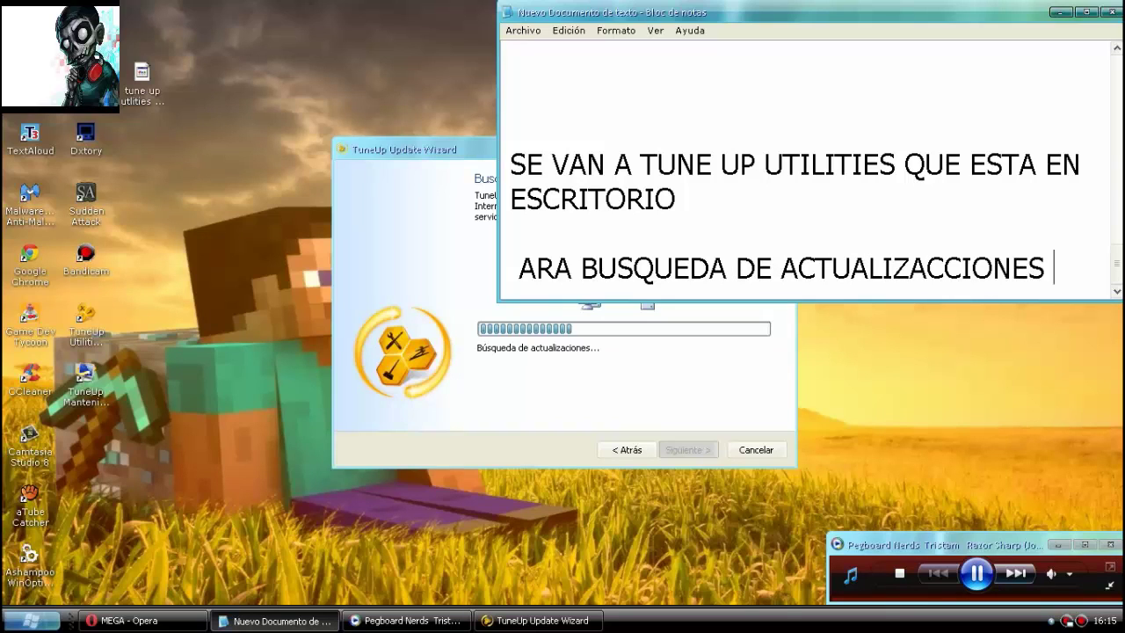
key(Return)
key(Return)
key(Return)
key(Return)
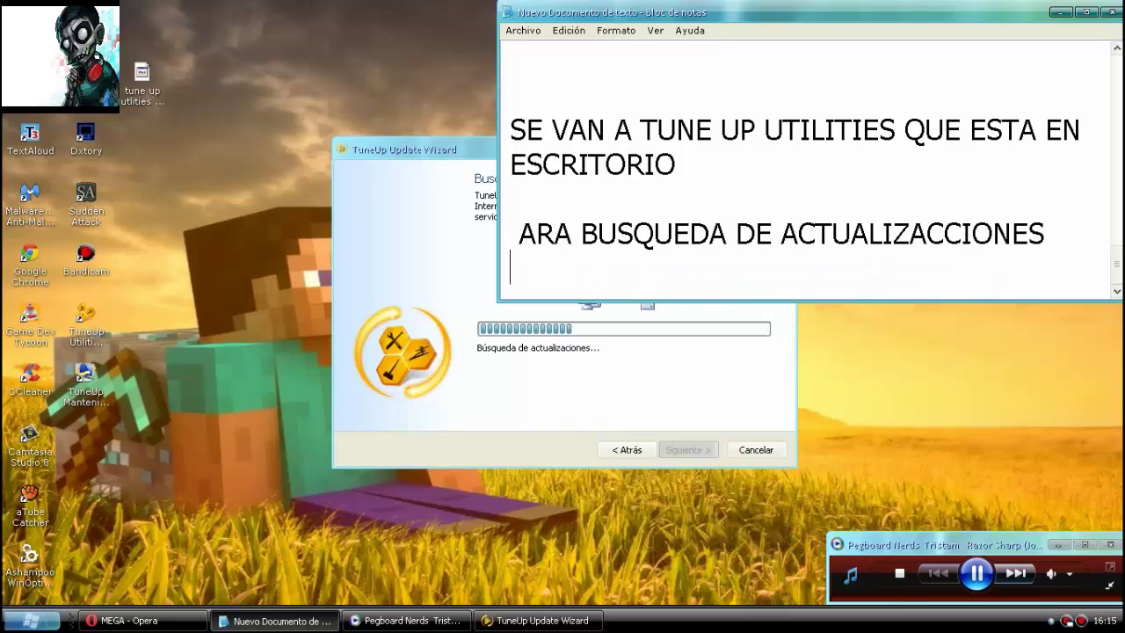
click(1061, 11)
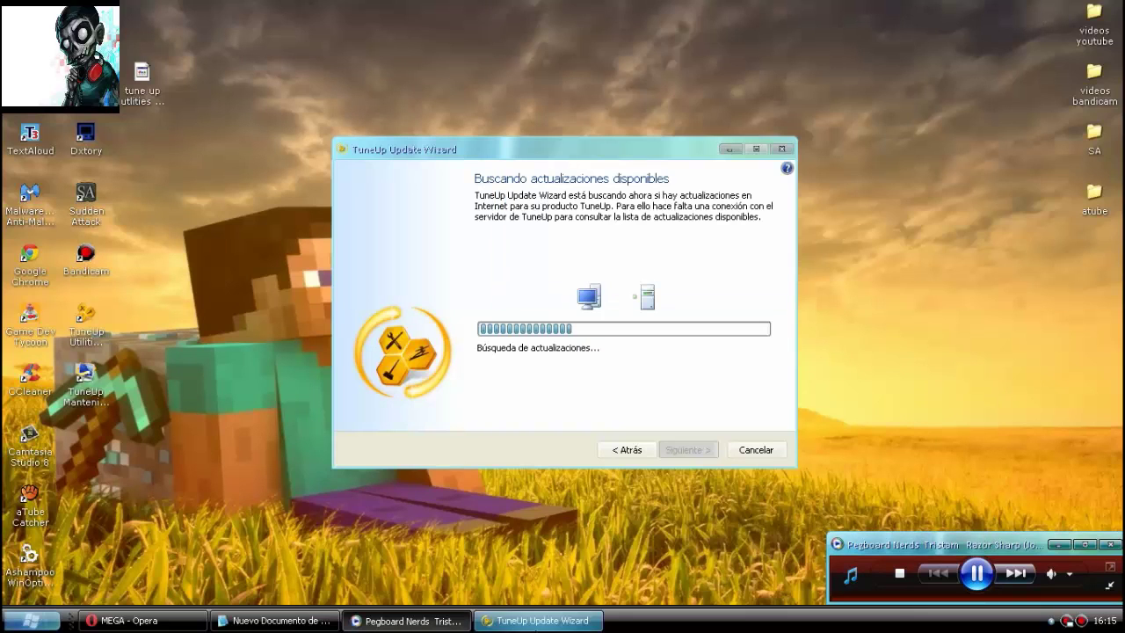
Bring the notes back, write "YO PAUSO" followed by blank lines, and pause the music playback.
click(275, 621)
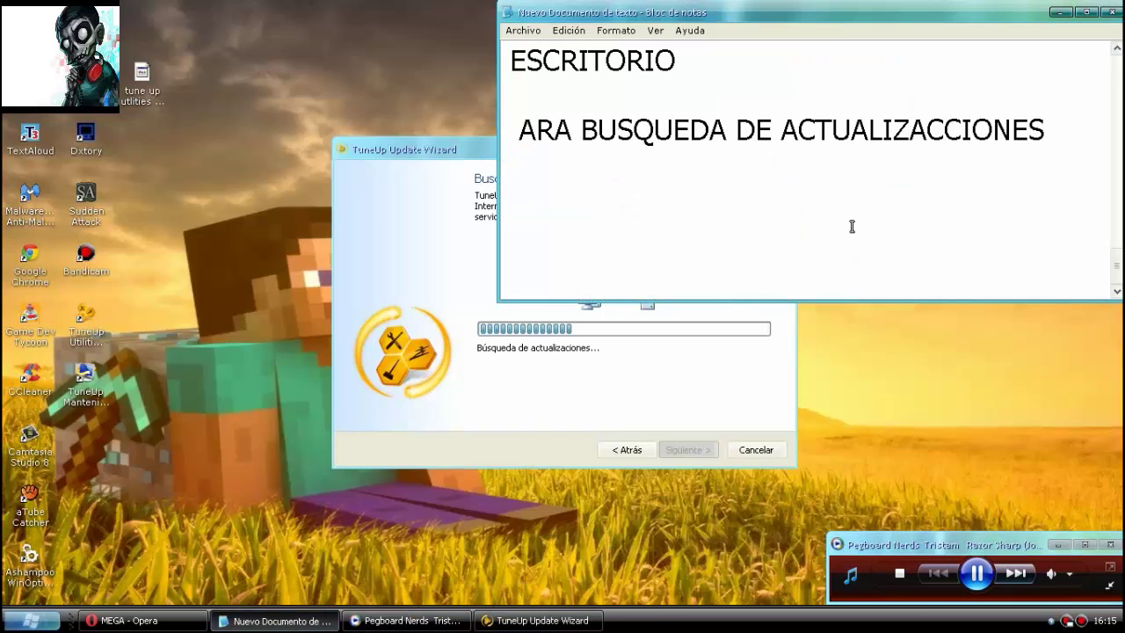
text(YO PAUSO)
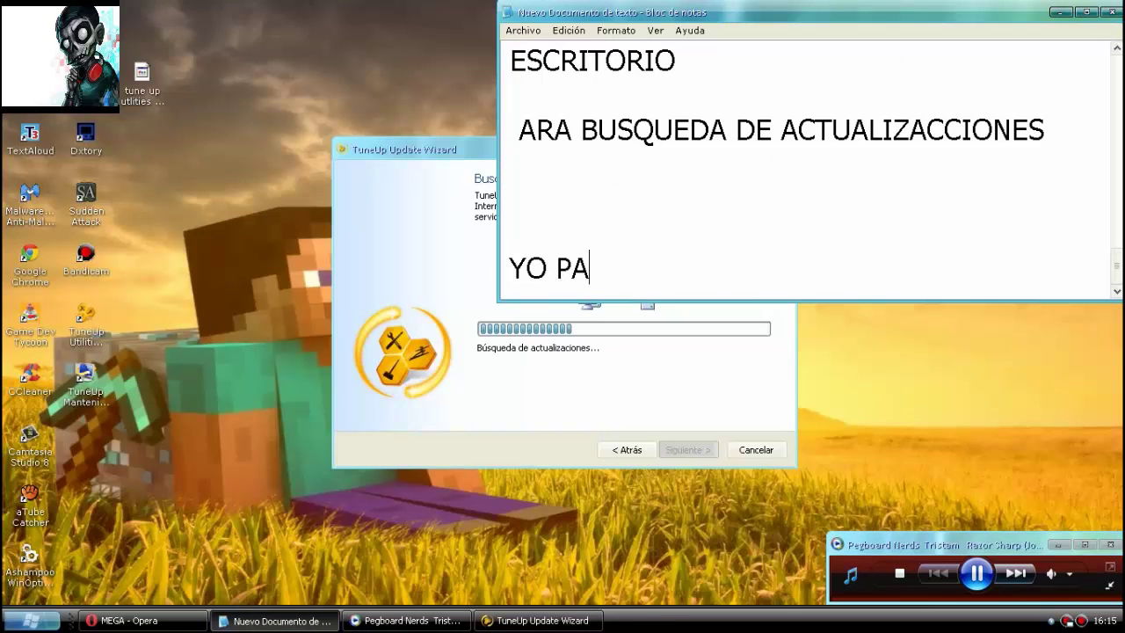
key(Return)
key(Return)
key(Return)
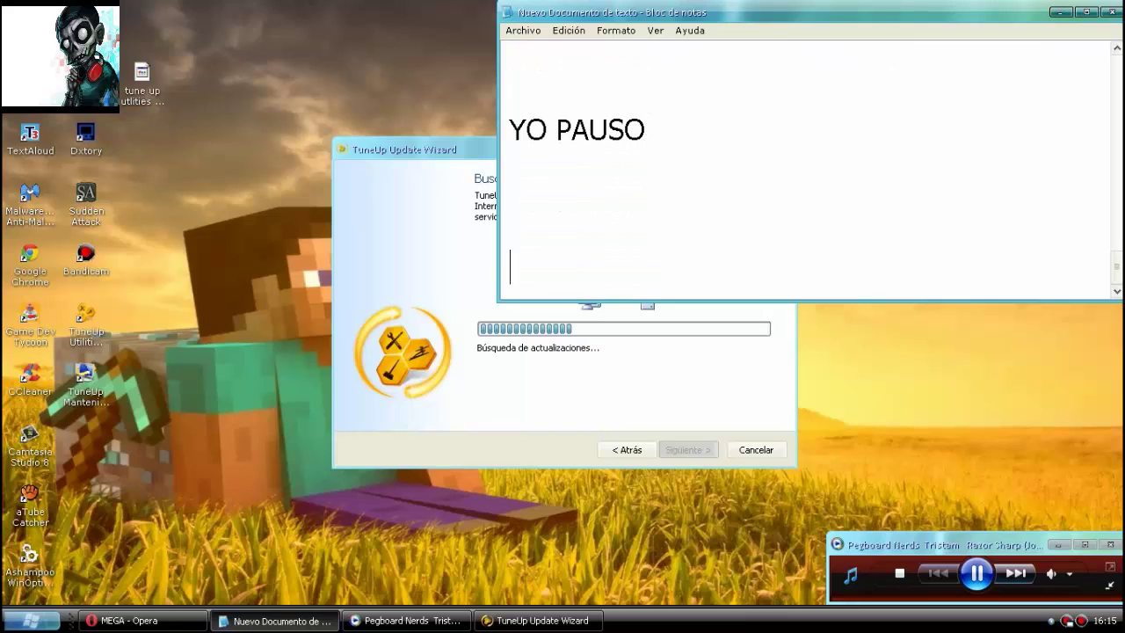
click(977, 573)
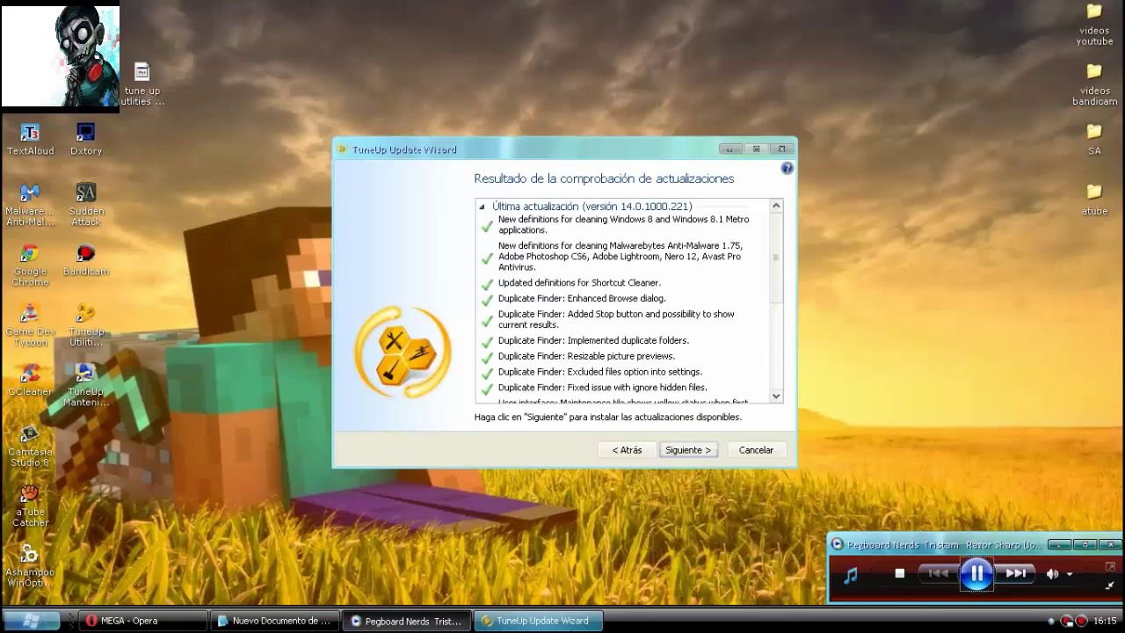
Reopen the notes and write "LE DAN A SIGUIENTE xd" at the end, followed by six line breaks.
click(290, 619)
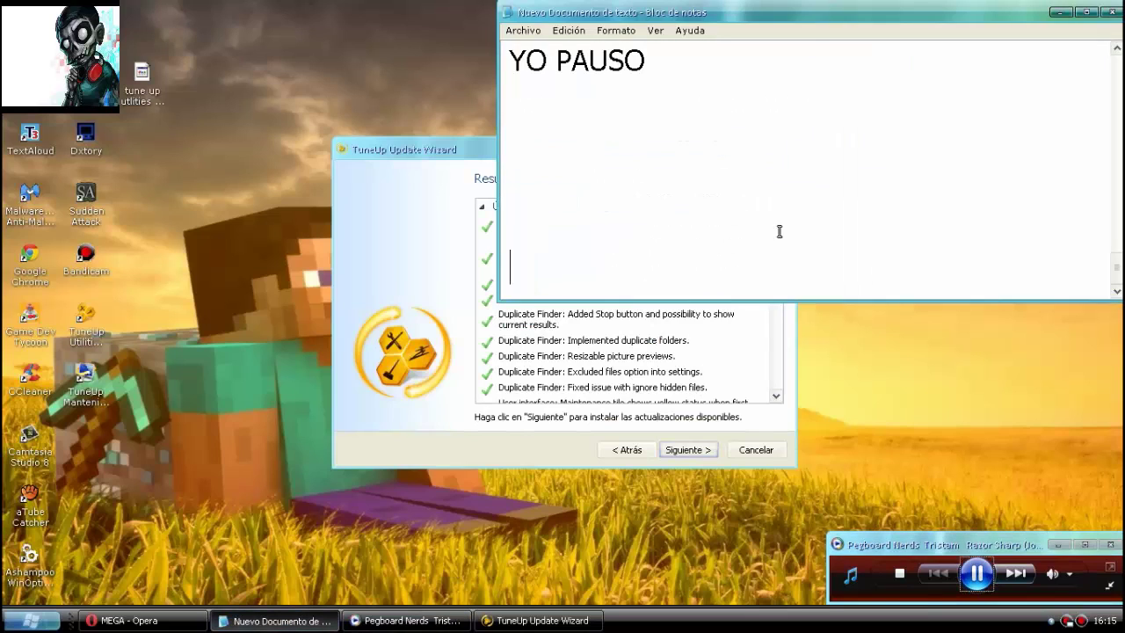
text(D)
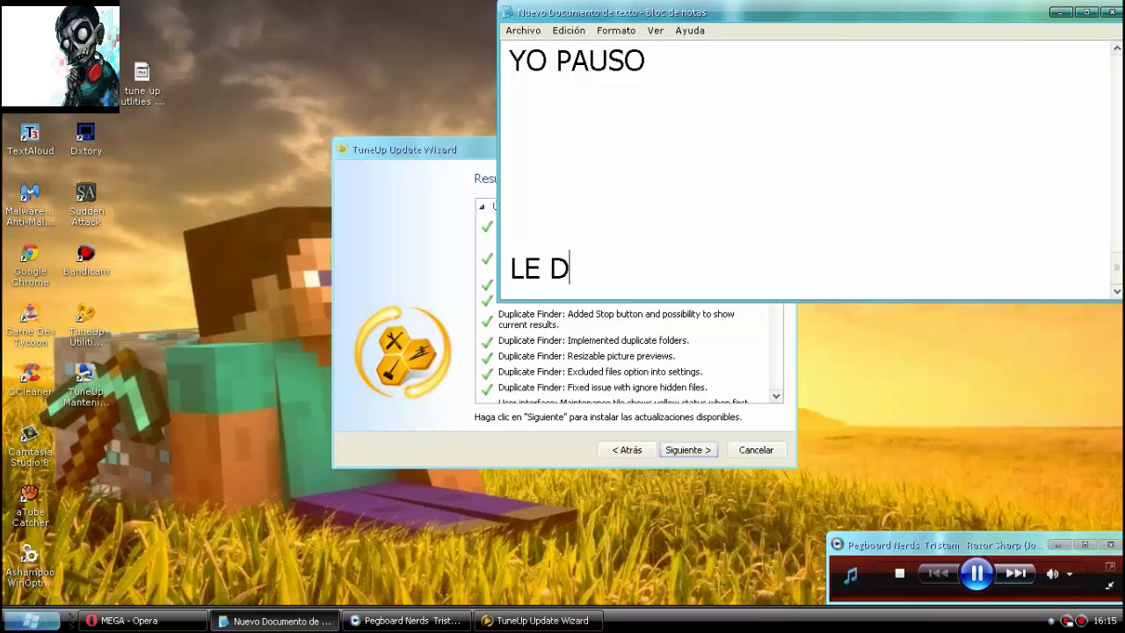
text(AN A S)
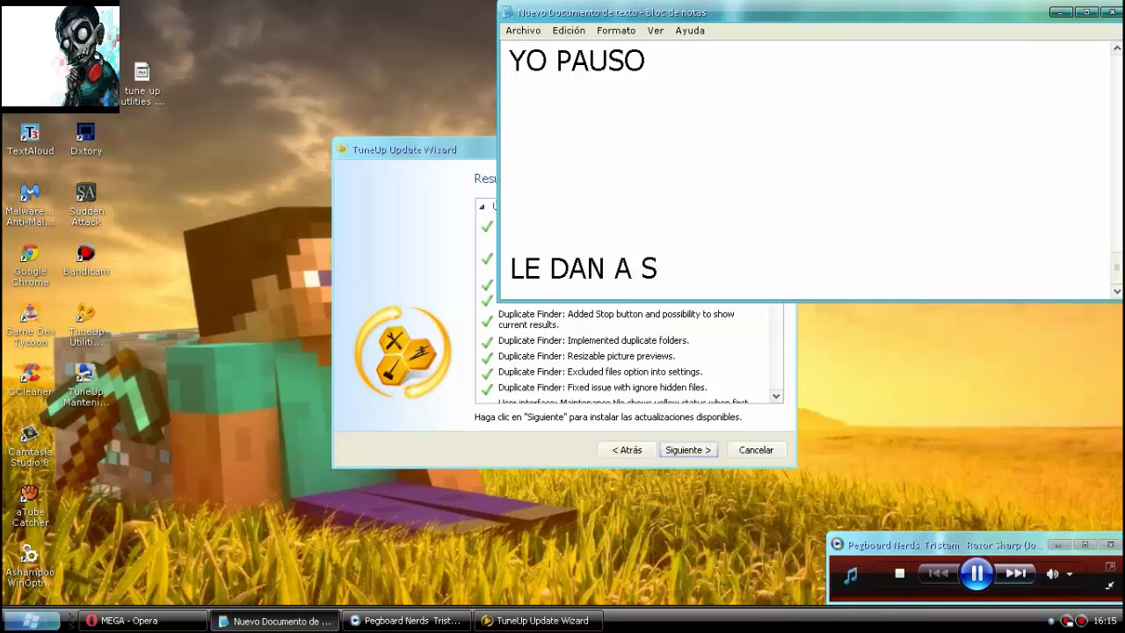
text(IGUIE)
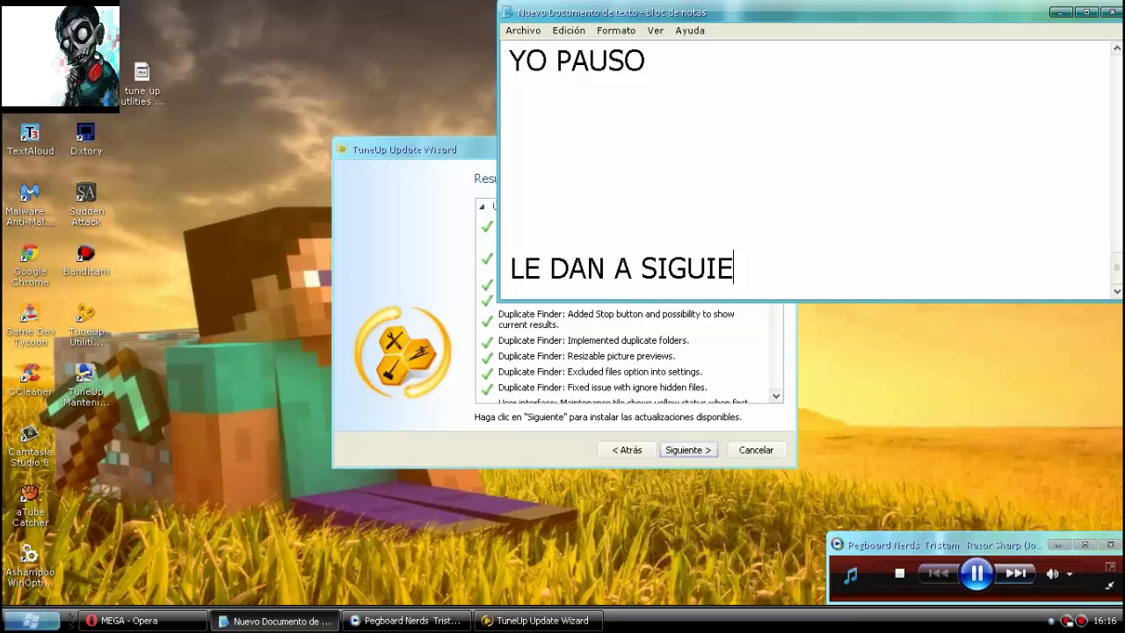
text(NTE xd)
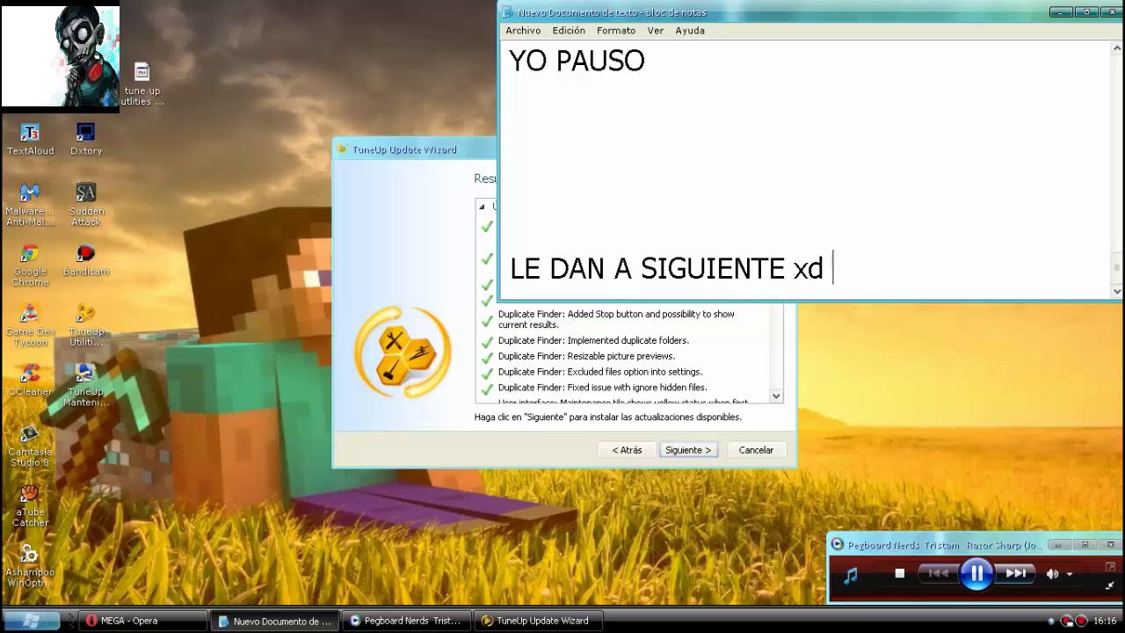
key(Return)
key(Return)
key(Return)
key(Return)
key(Return)
key(Return)
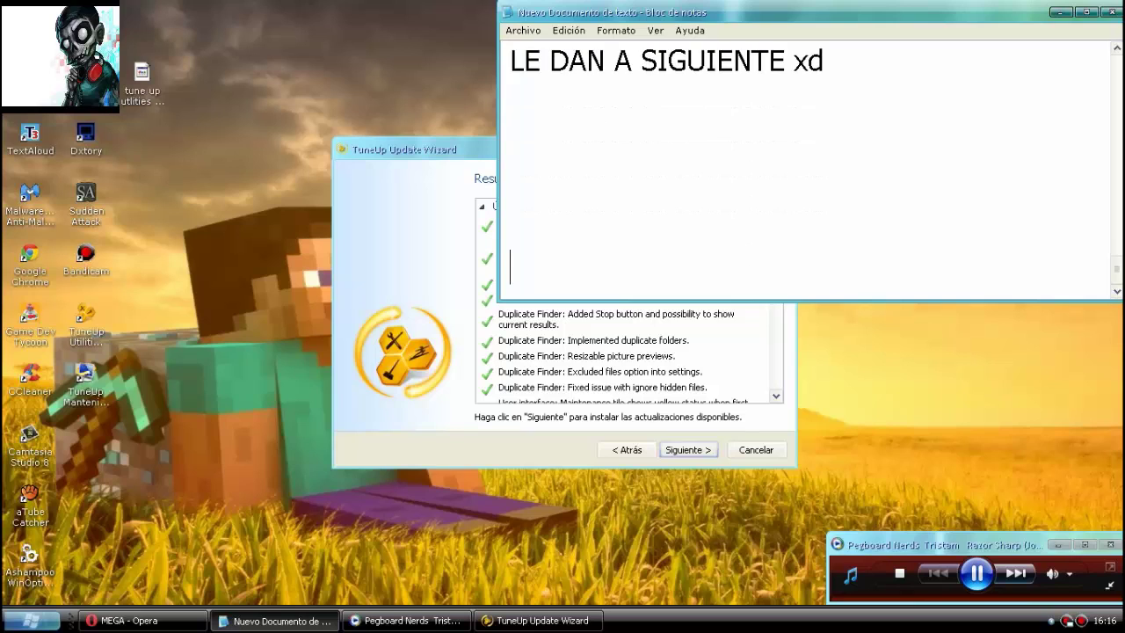
Start downloading the available updates in TuneUp Update Wizard, and pause and resume the music meanwhile.
click(679, 450)
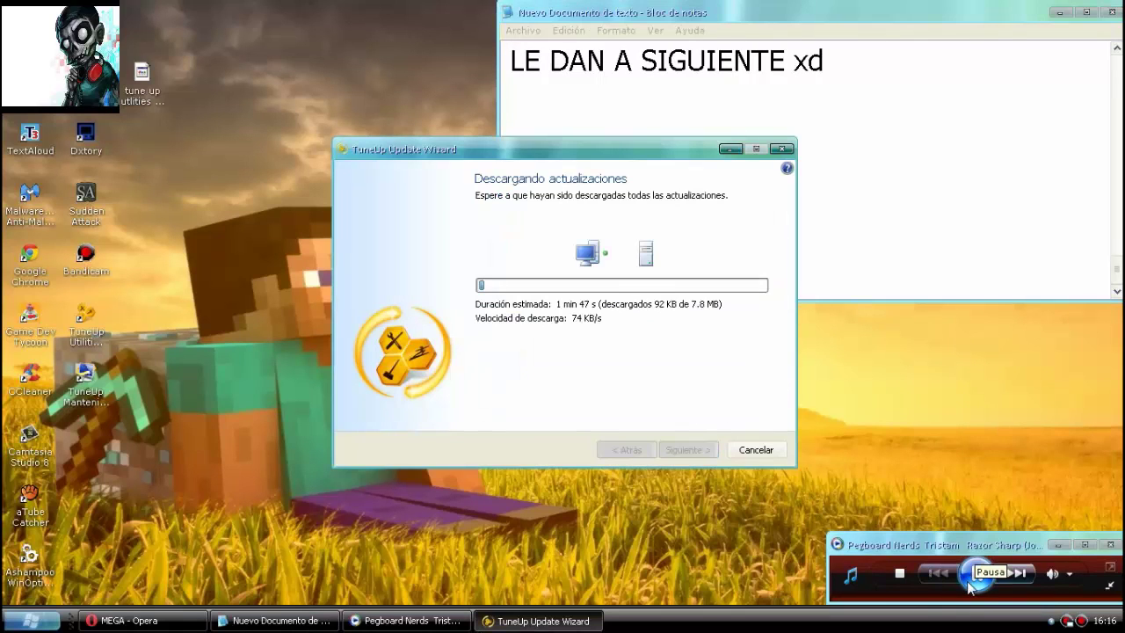
click(976, 576)
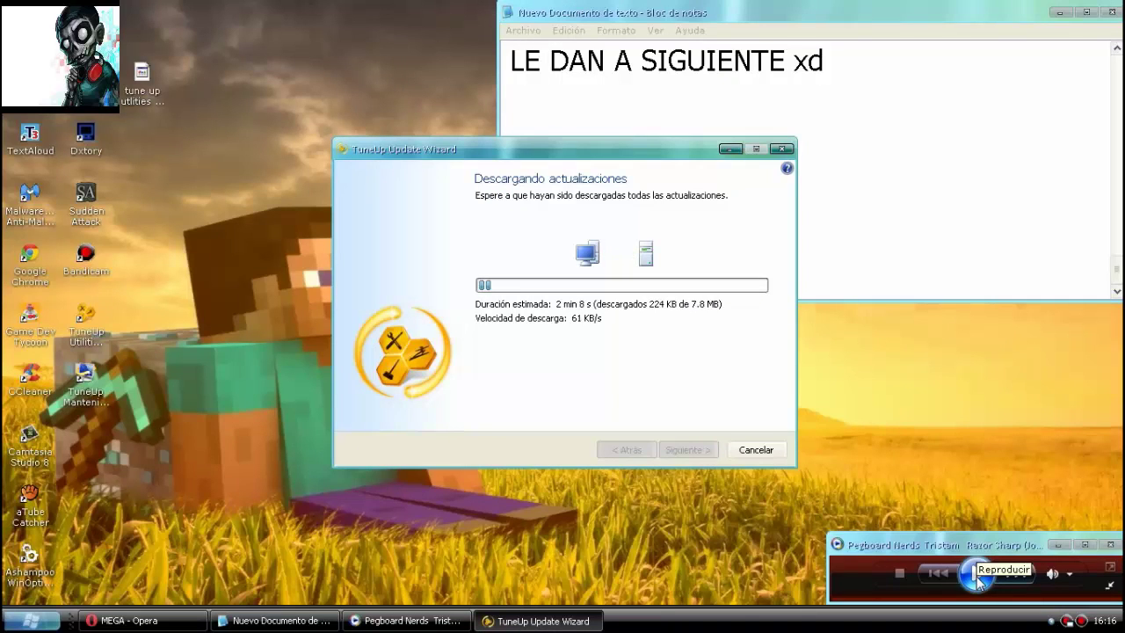
click(976, 577)
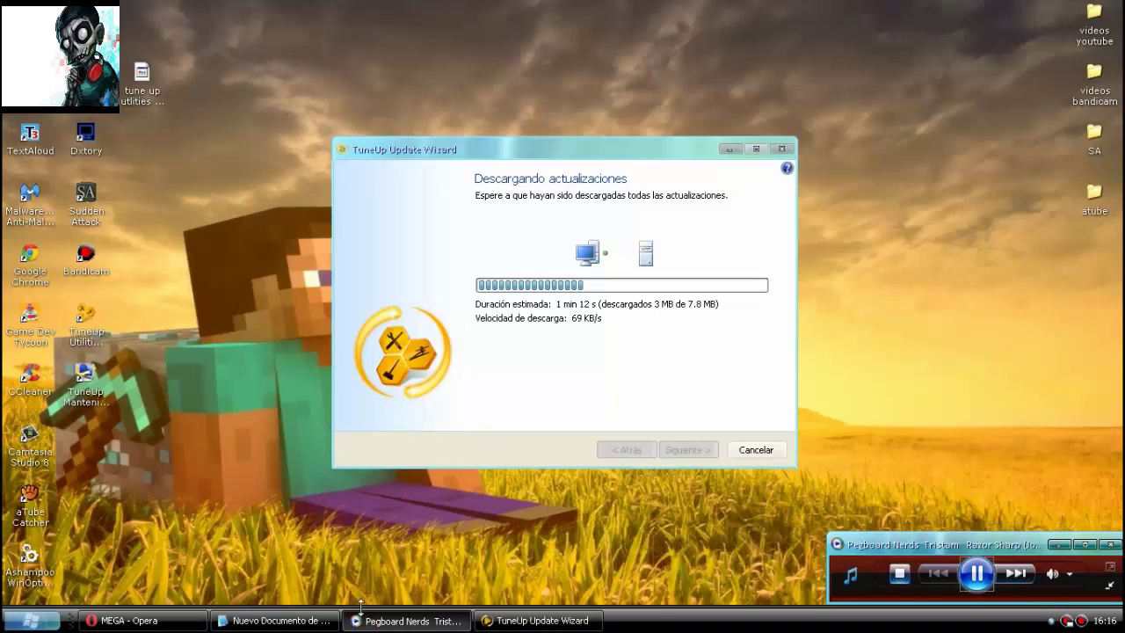
Write "estara descargando actualizaciones" in the notes below the previous instruction, followed by four line breaks.
click(308, 621)
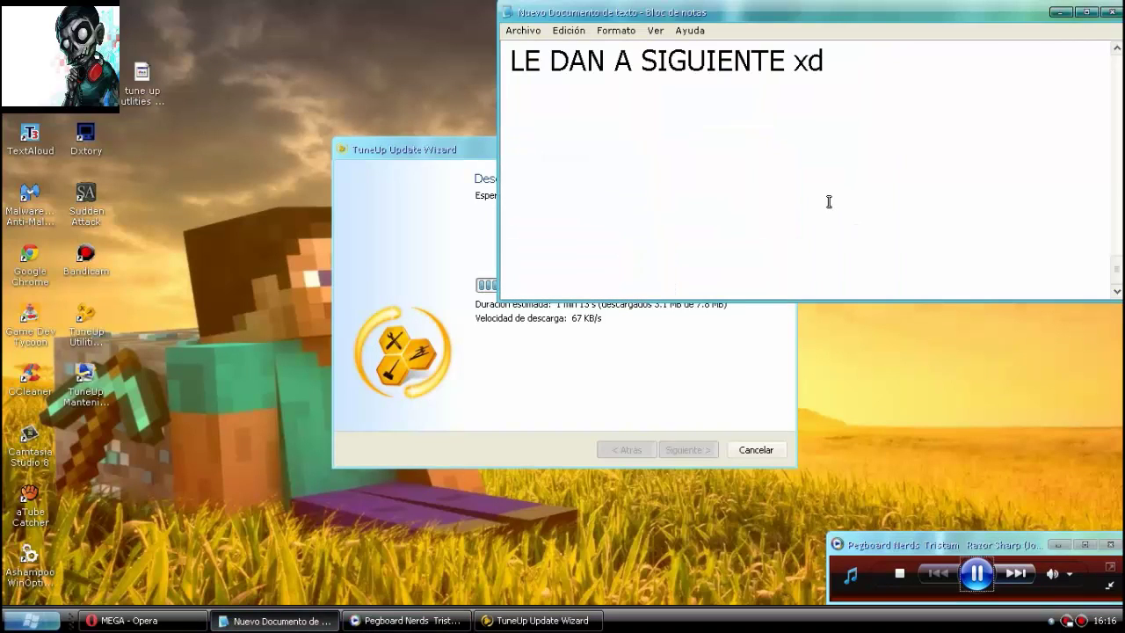
text(estara )
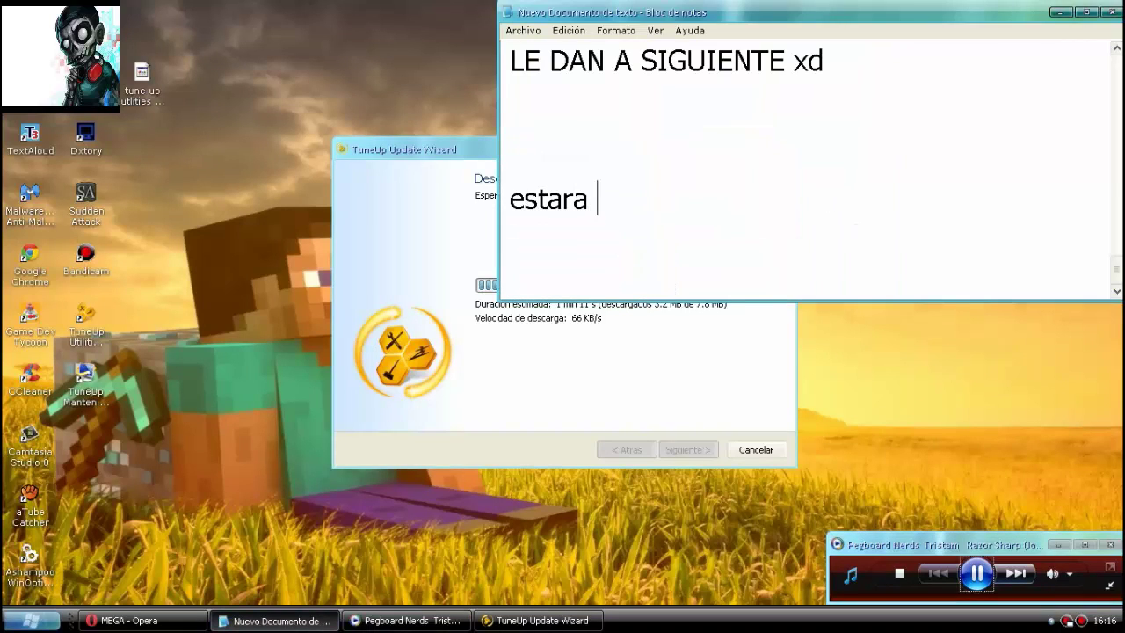
text(descar)
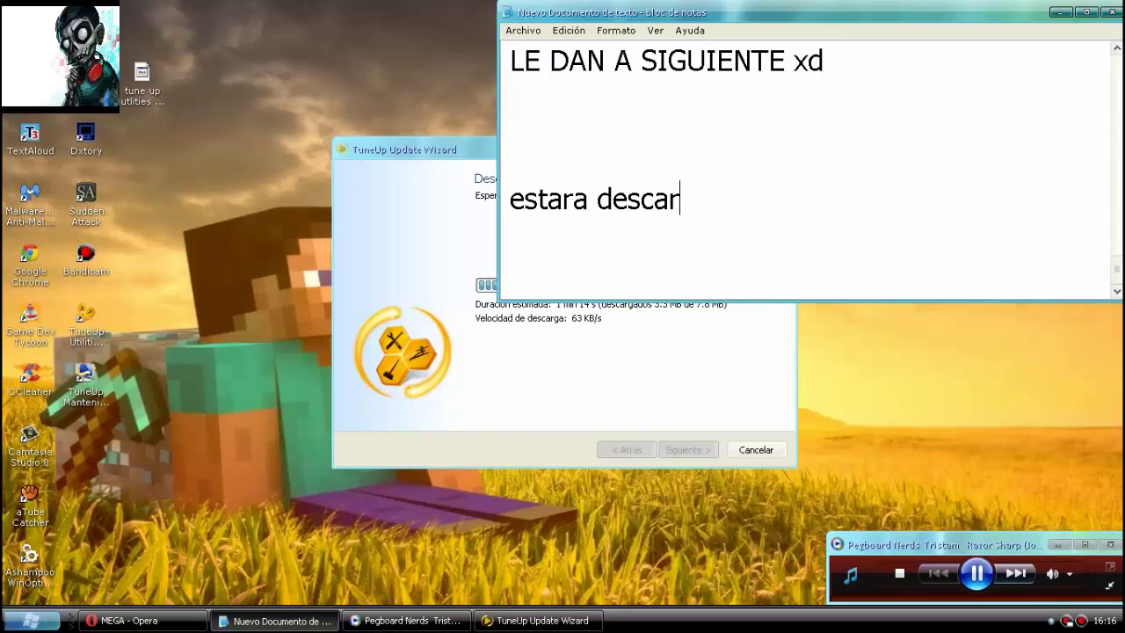
text(gando ac)
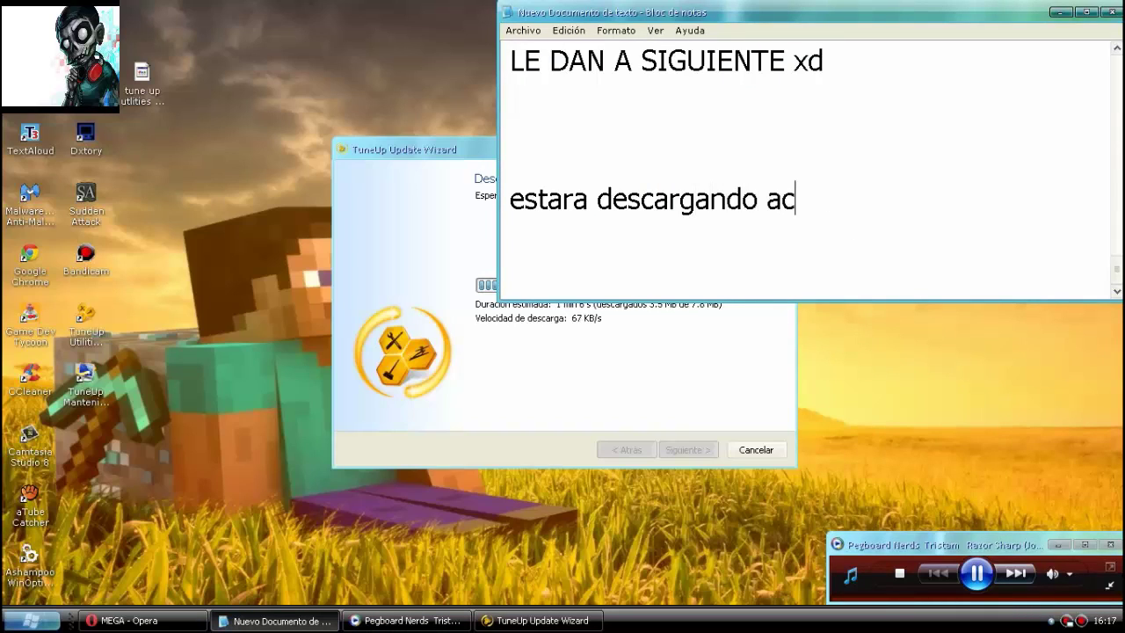
text(tualiz)
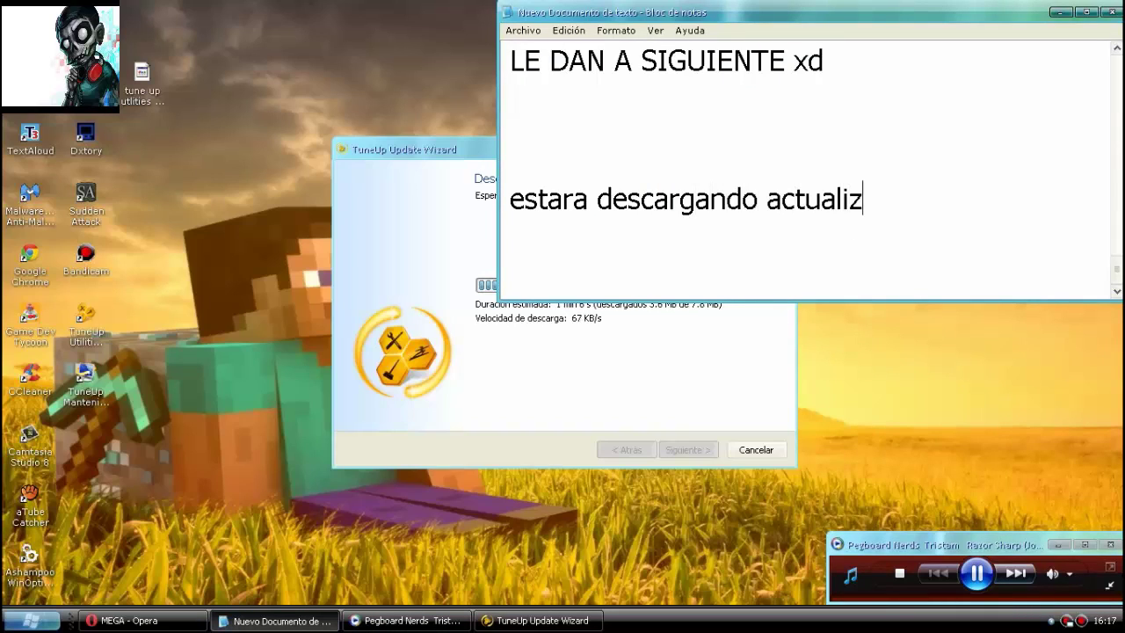
text(aciones)
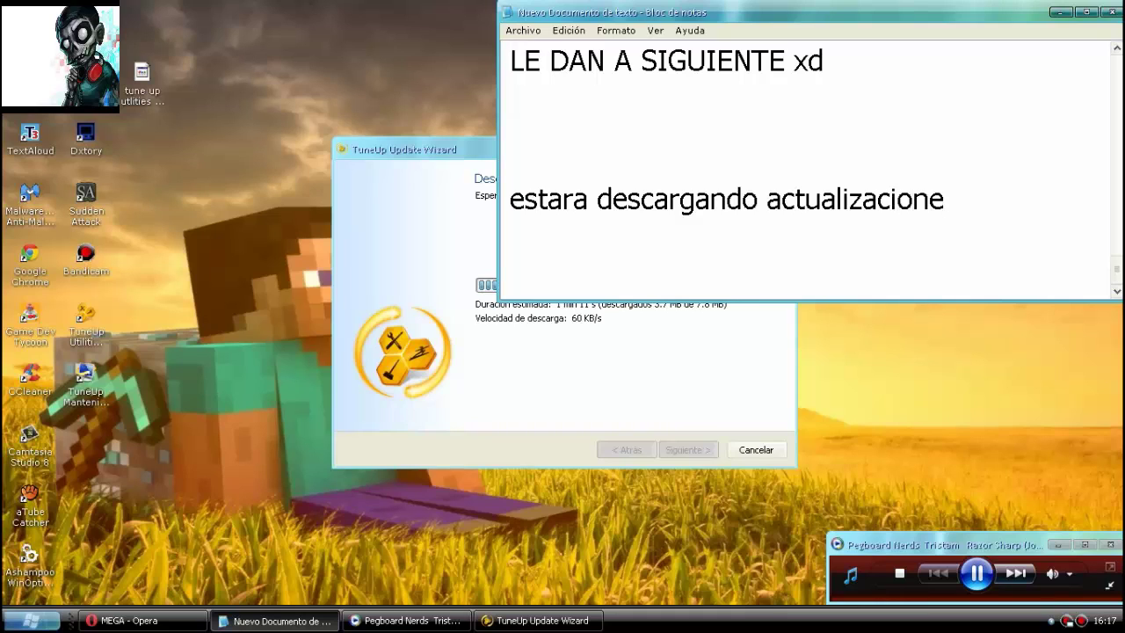
key(Return)
key(Return)
key(Return)
key(Return)
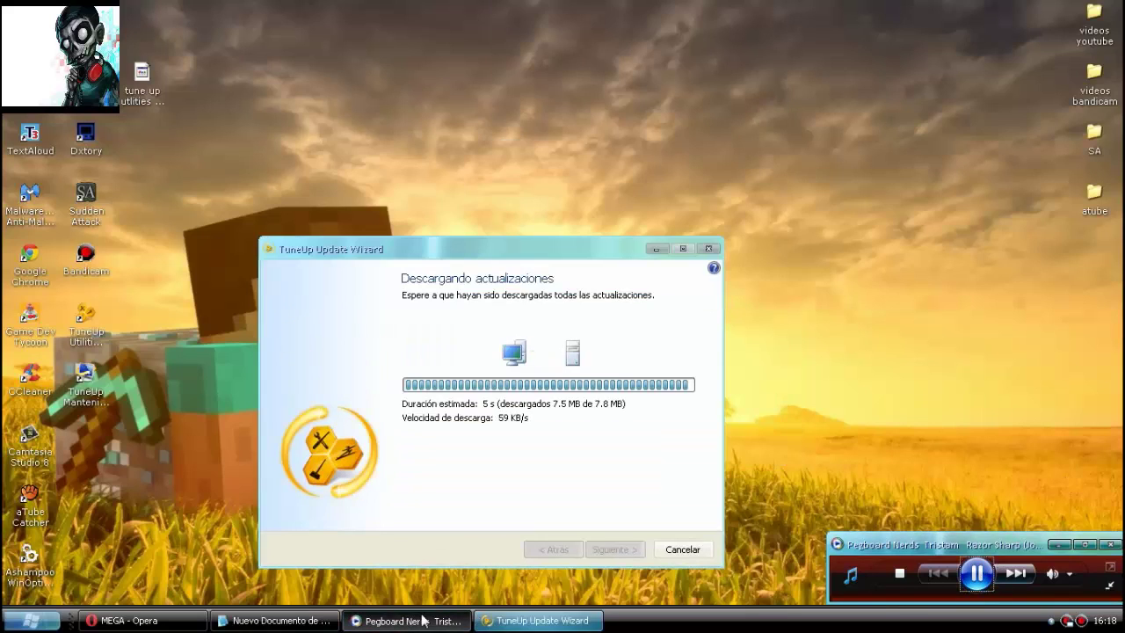
Bring the notes back to the front and write "ya acabo" at the end.
click(274, 621)
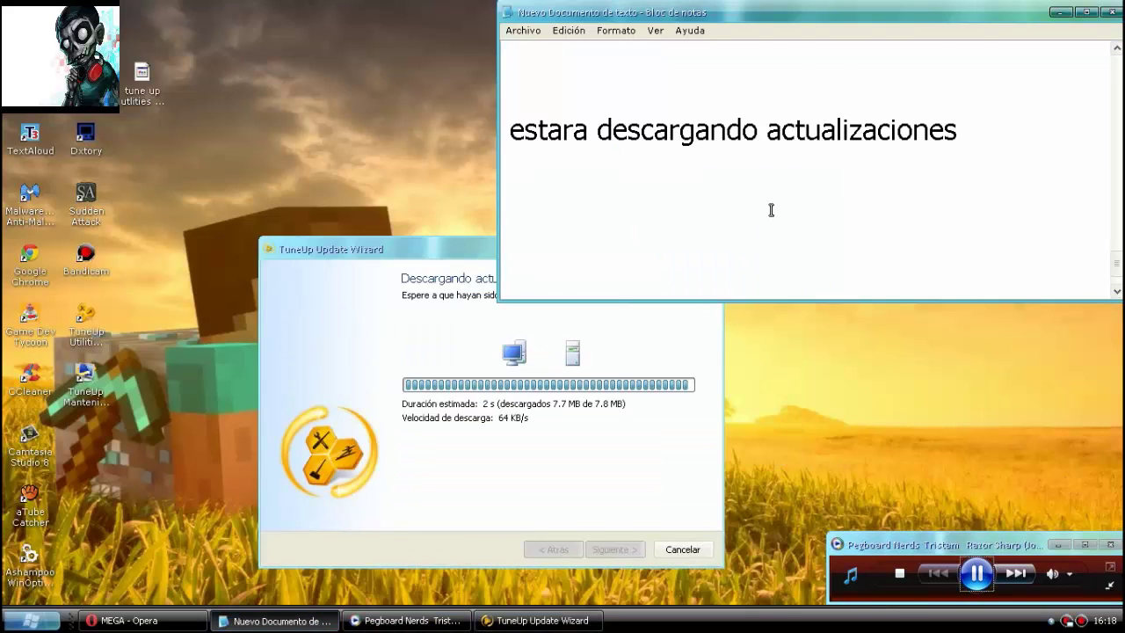
text(ya acabo)
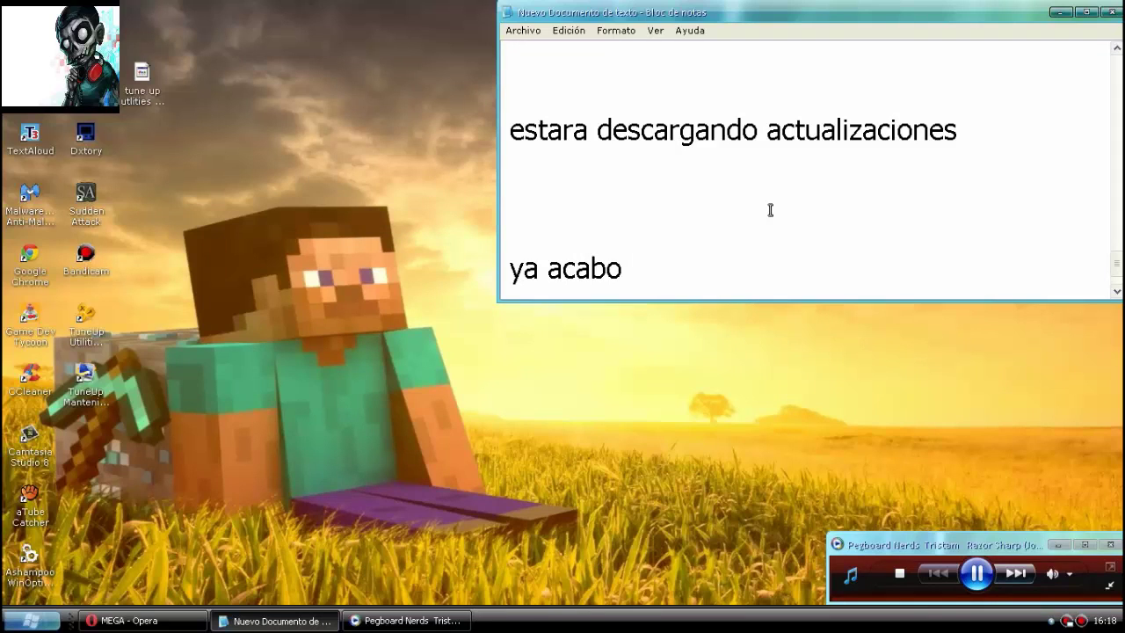
Add seven line breaks at the end of the notes and write "aqui se tarda le pondre pause o no XD NO SE CREAN ARE MAGIA".
key(Return)
key(Return)
key(Return)
key(Return)
key(Return)
key(Return)
key(Return)
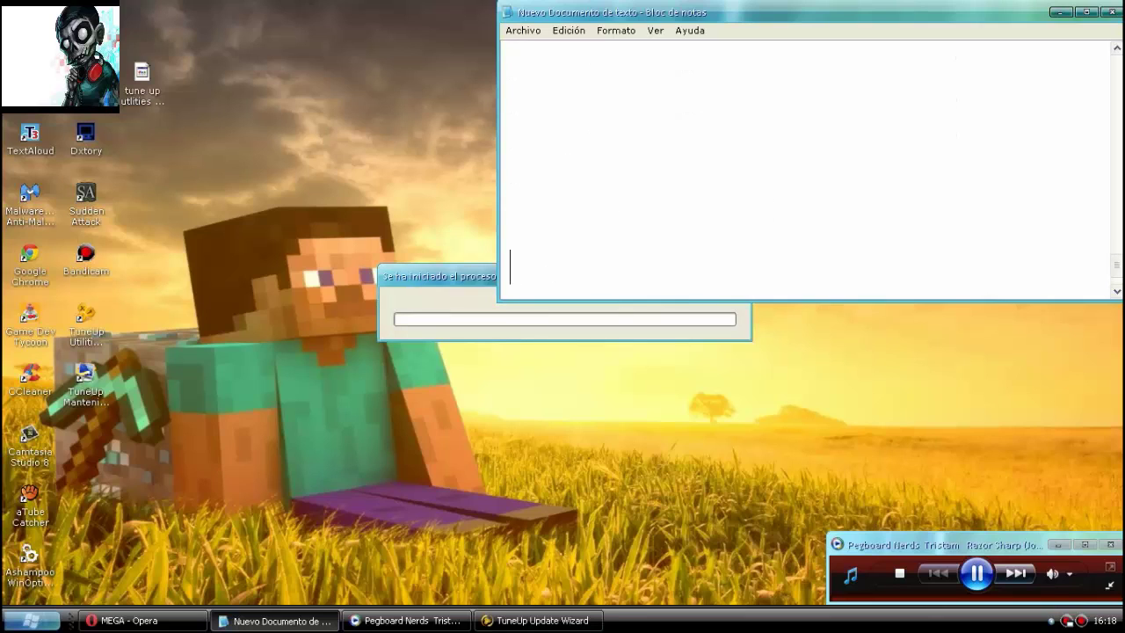
text(aqu)
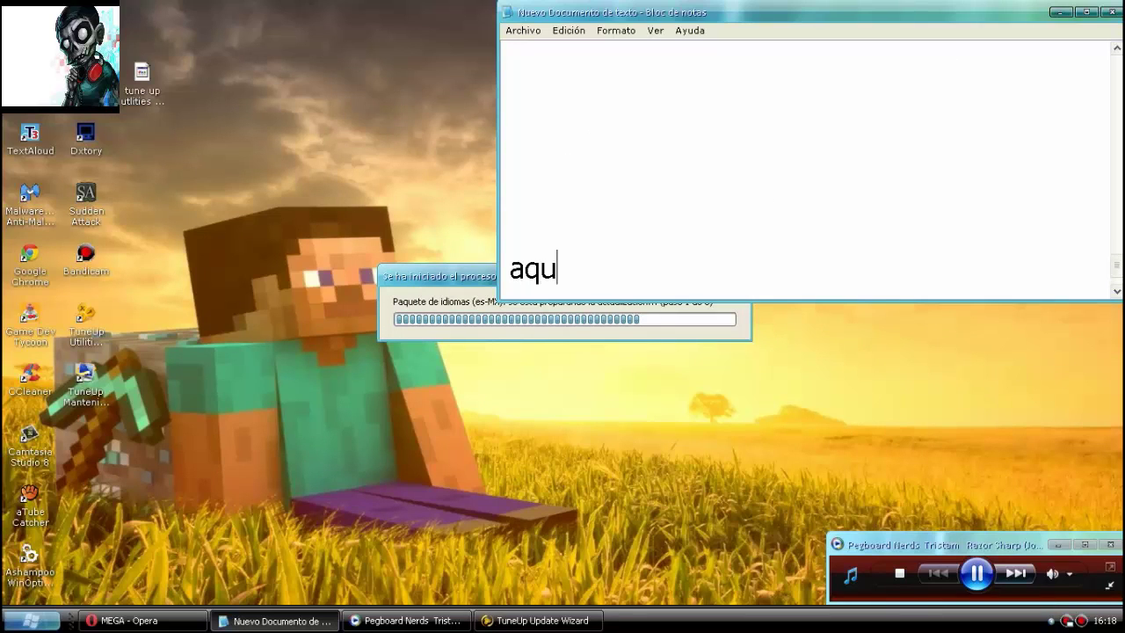
text(i se ta)
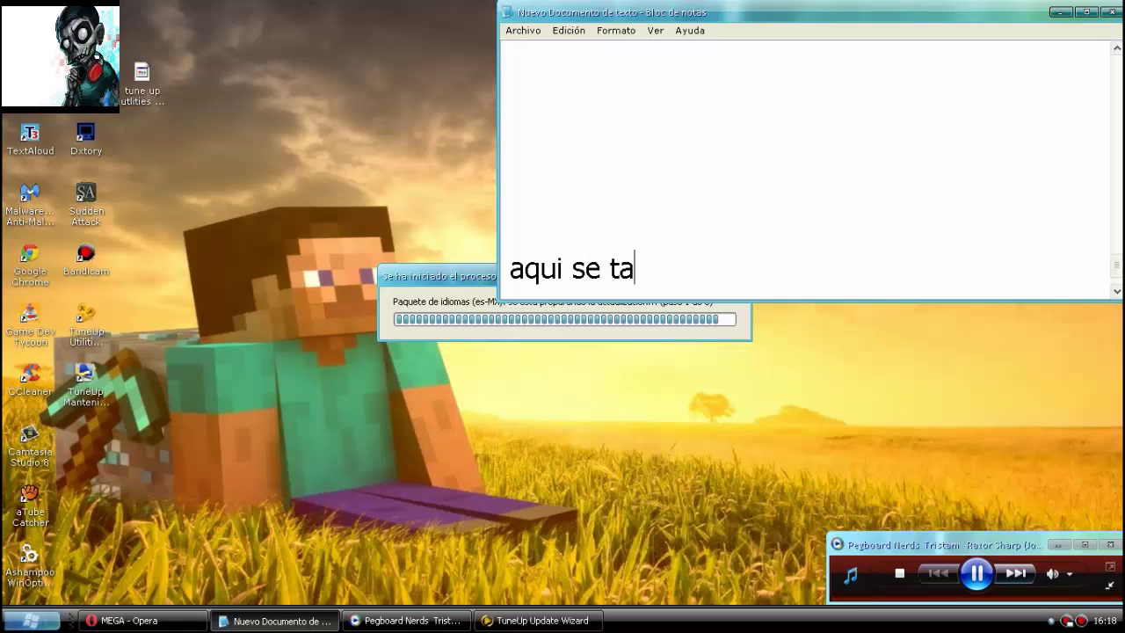
text(rda le p)
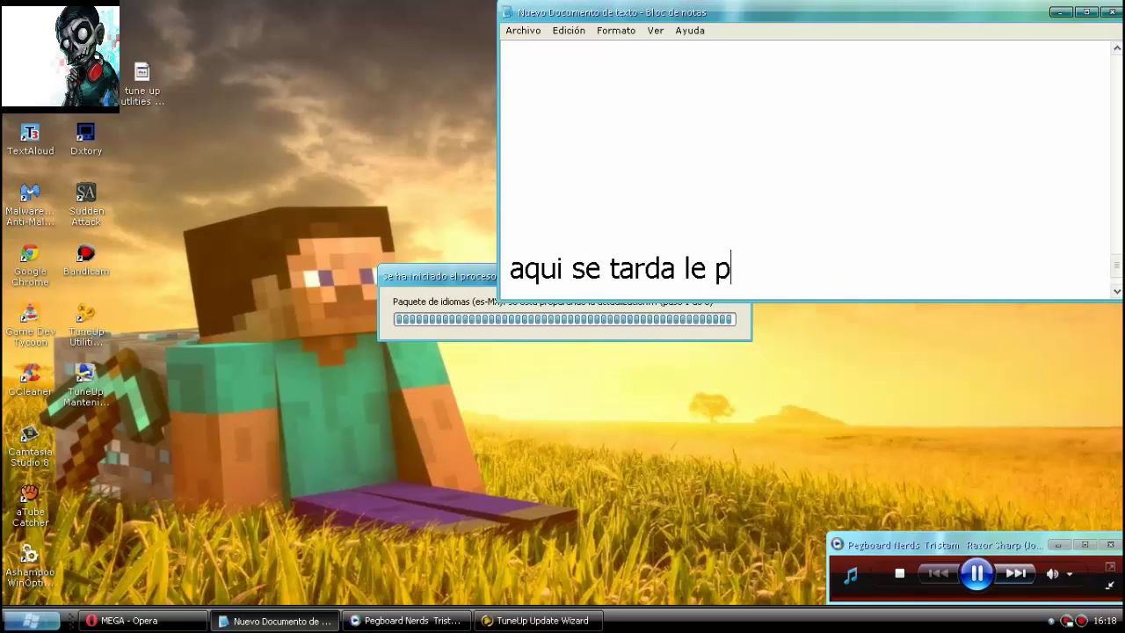
text(ondre )
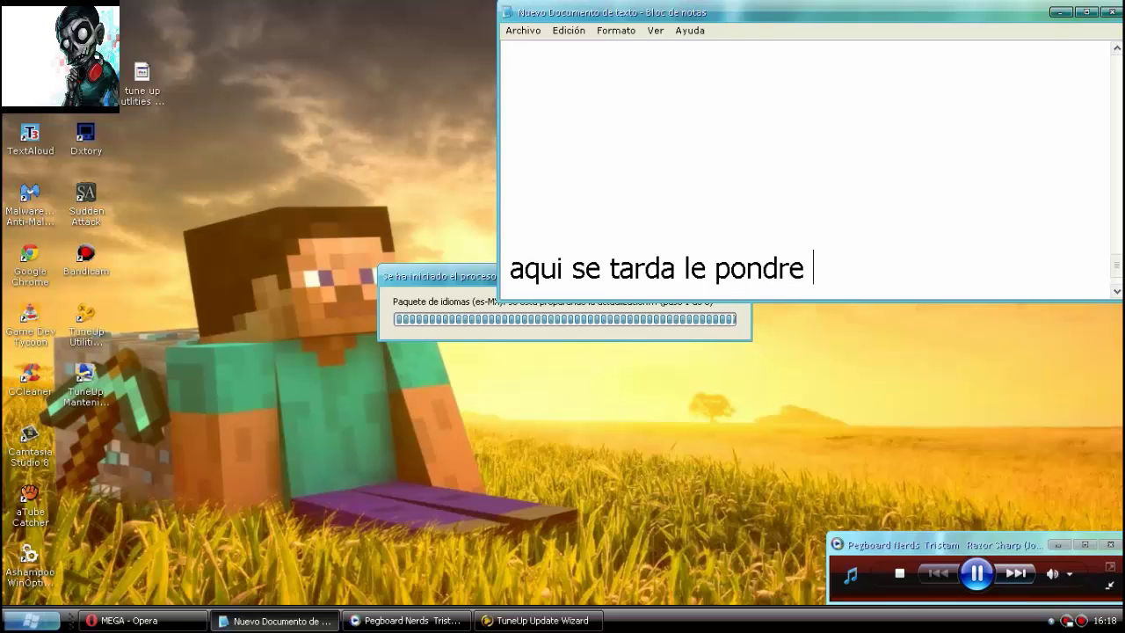
text(pause)
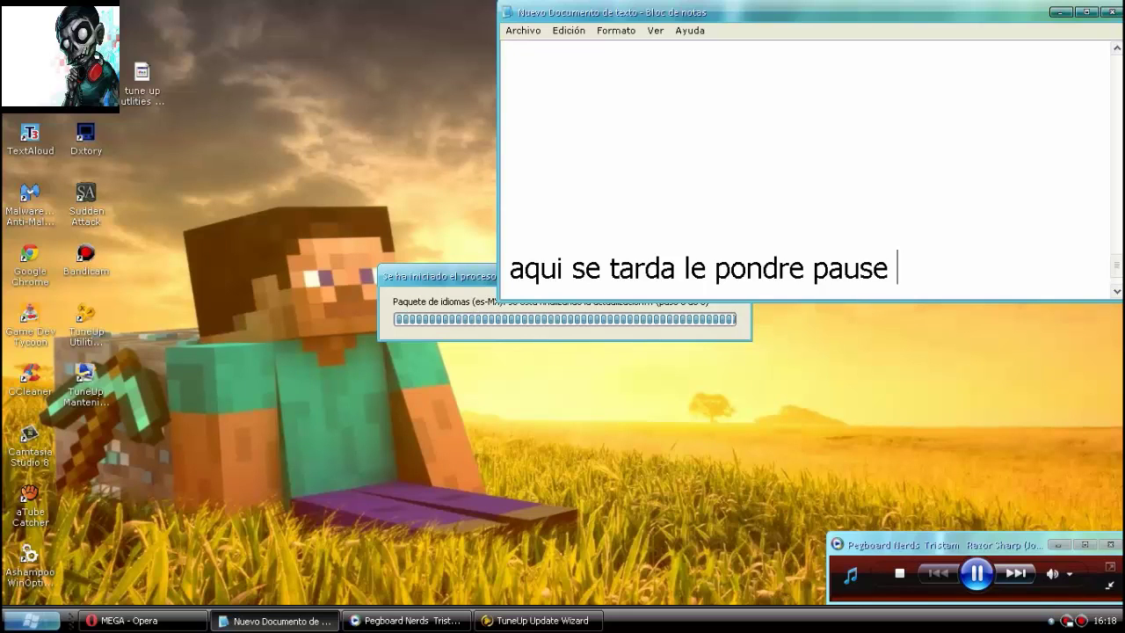
text(o no XD )
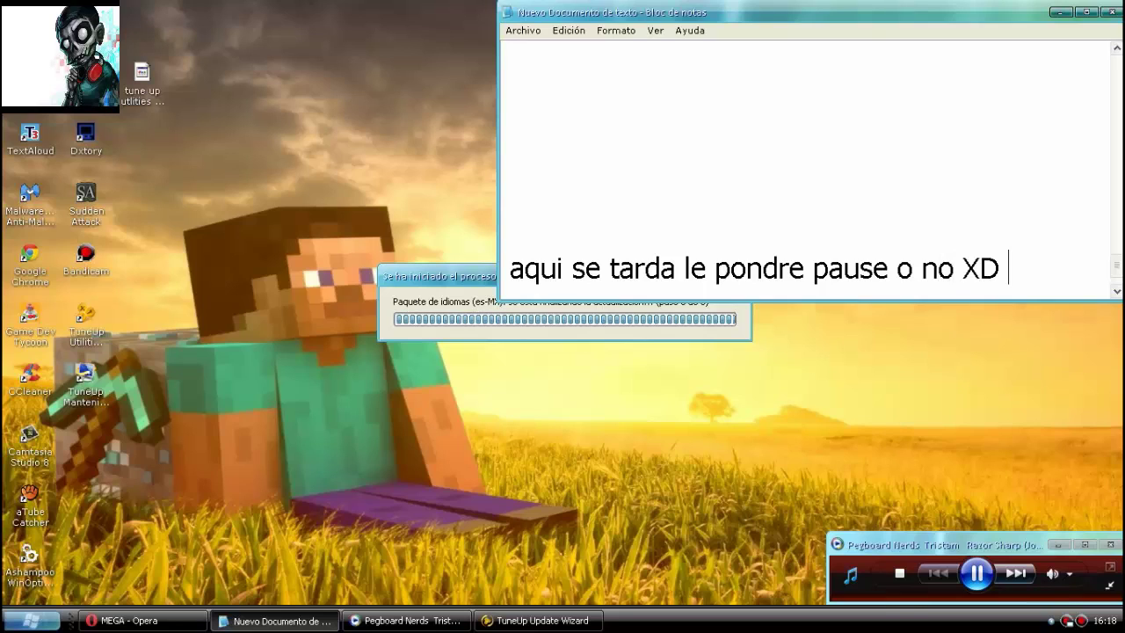
text(NO SE CREAN)
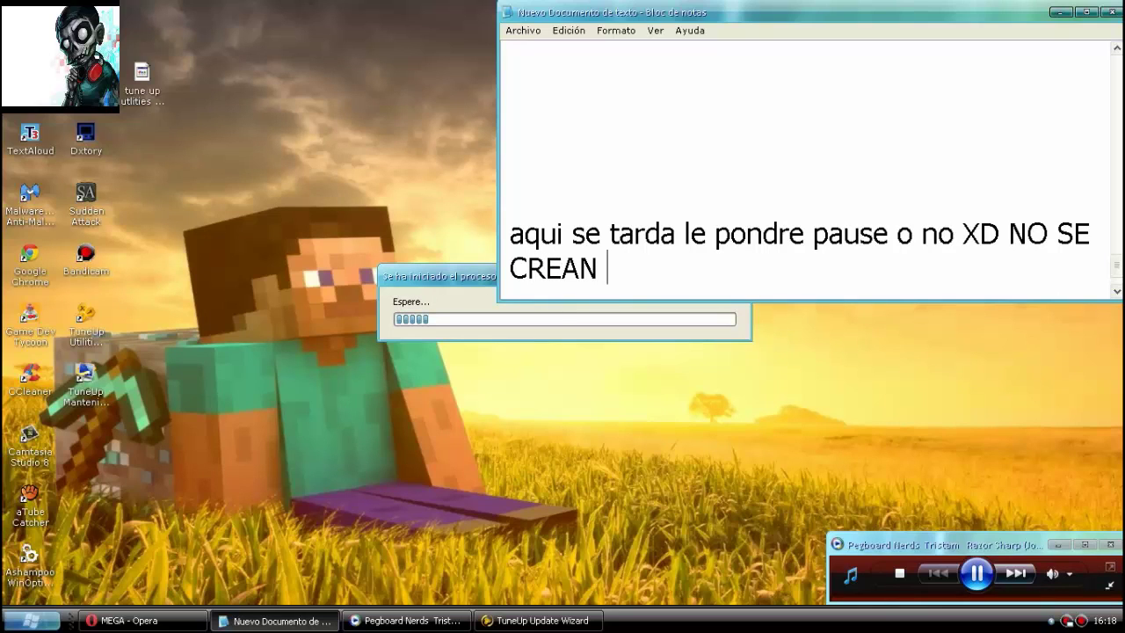
text( ARE MA)
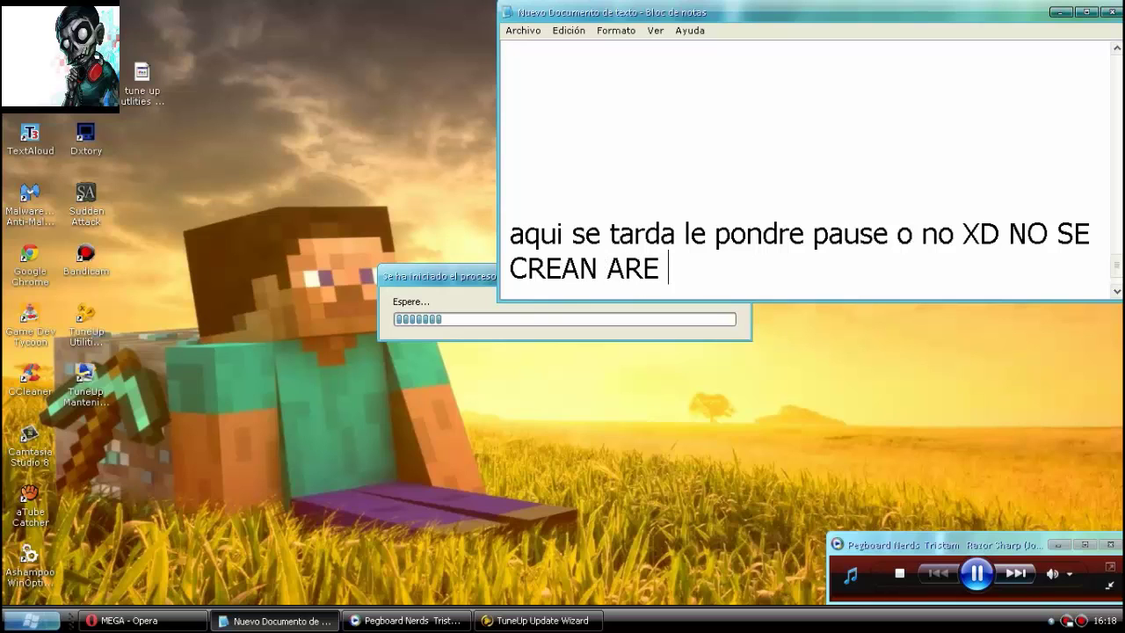
text(GIA)
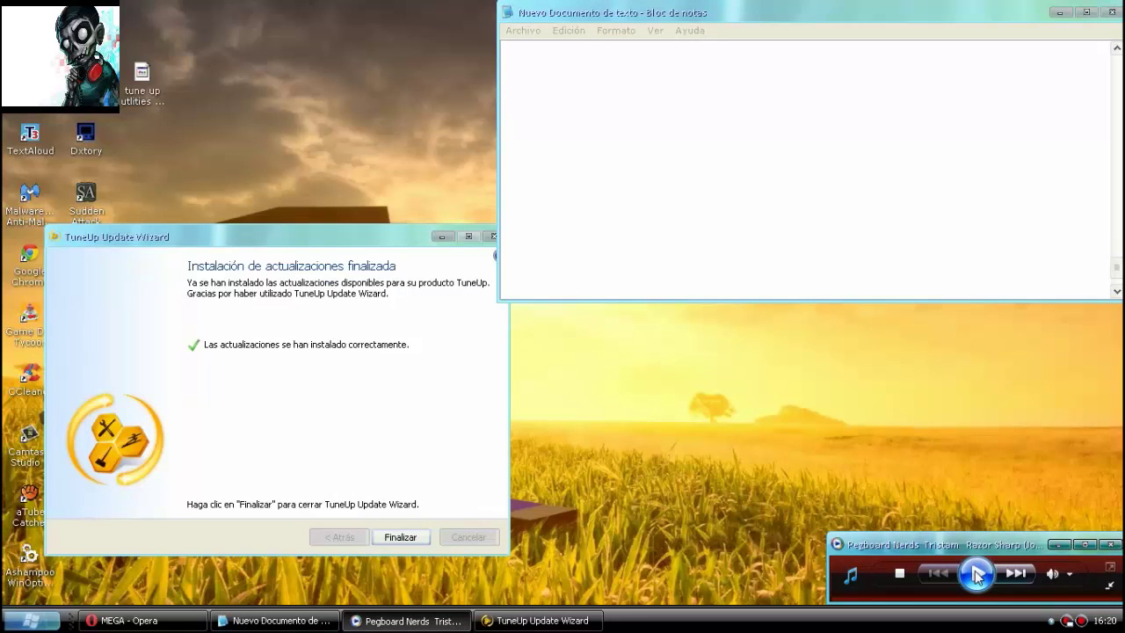
Return to the notes and write "YA ESTOY LE DAN A FINALIZAR".
click(623, 197)
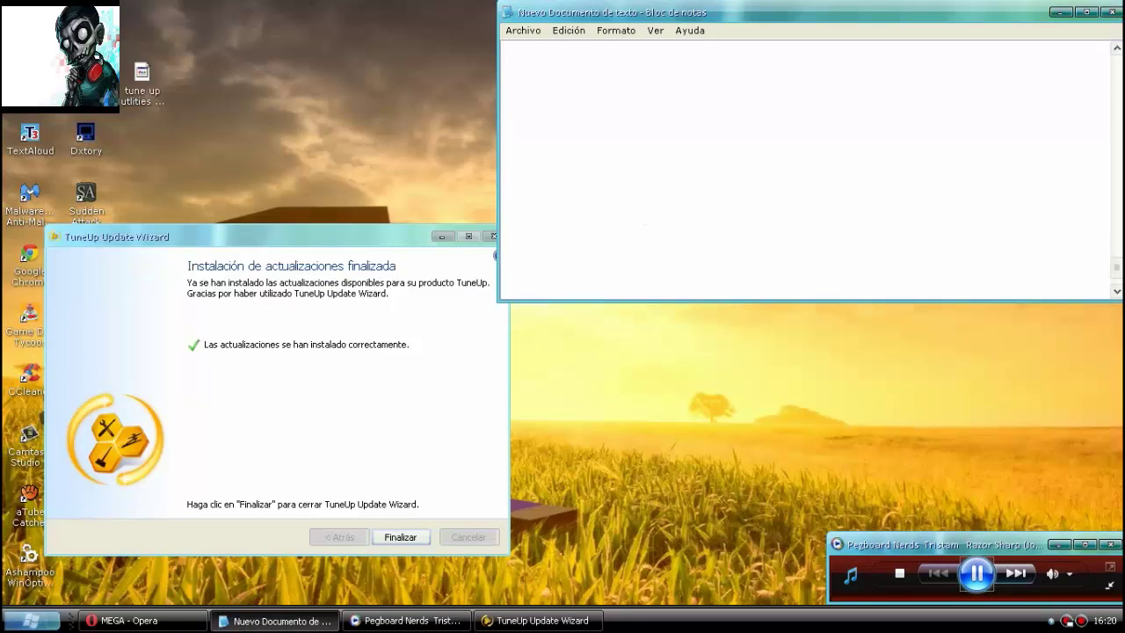
text(YA ESTO)
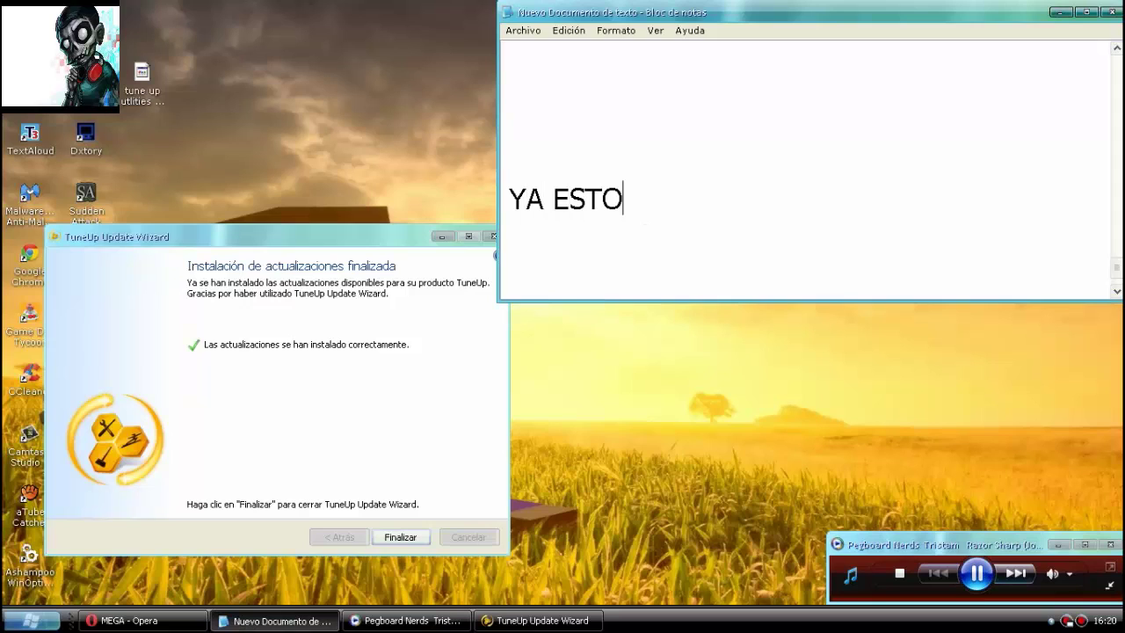
text(Y LE DAN A)
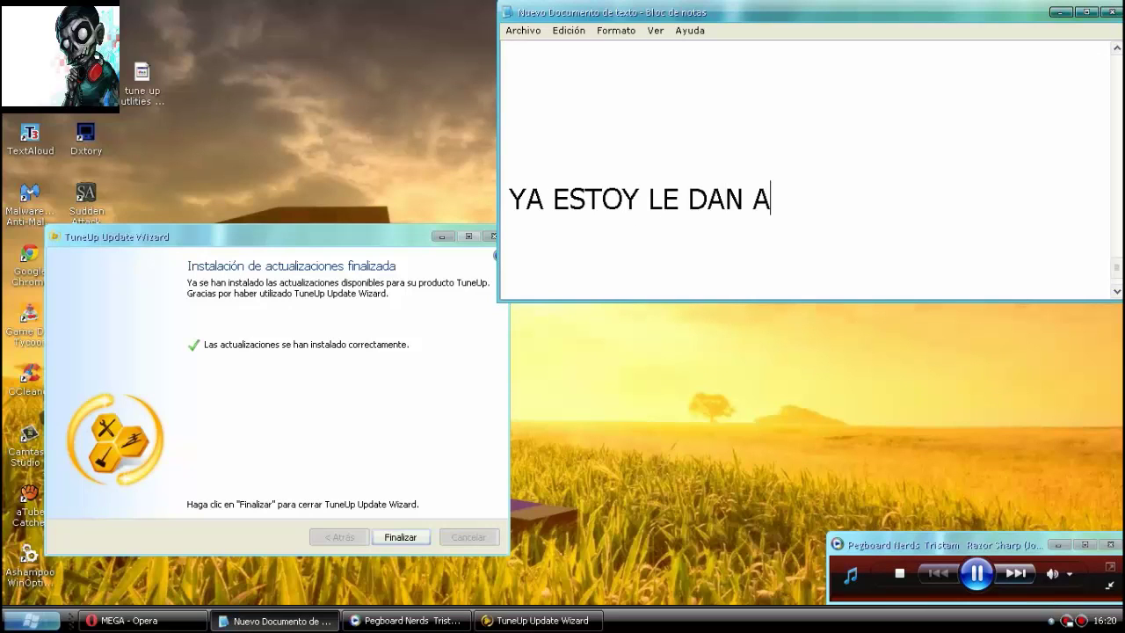
text( FINALI)
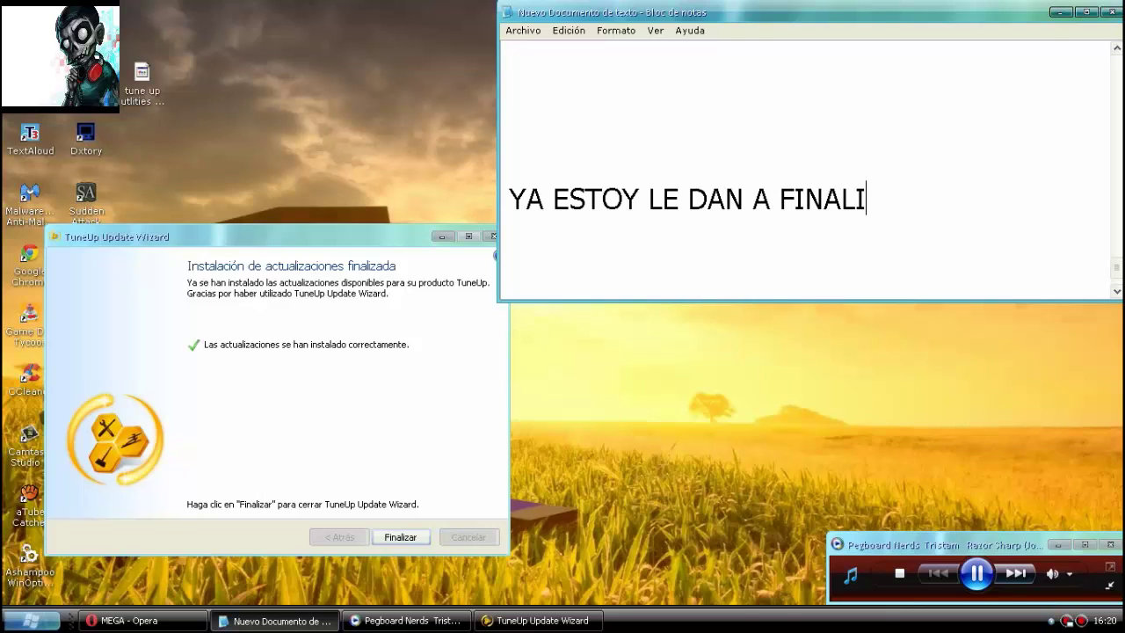
text(ZAR)
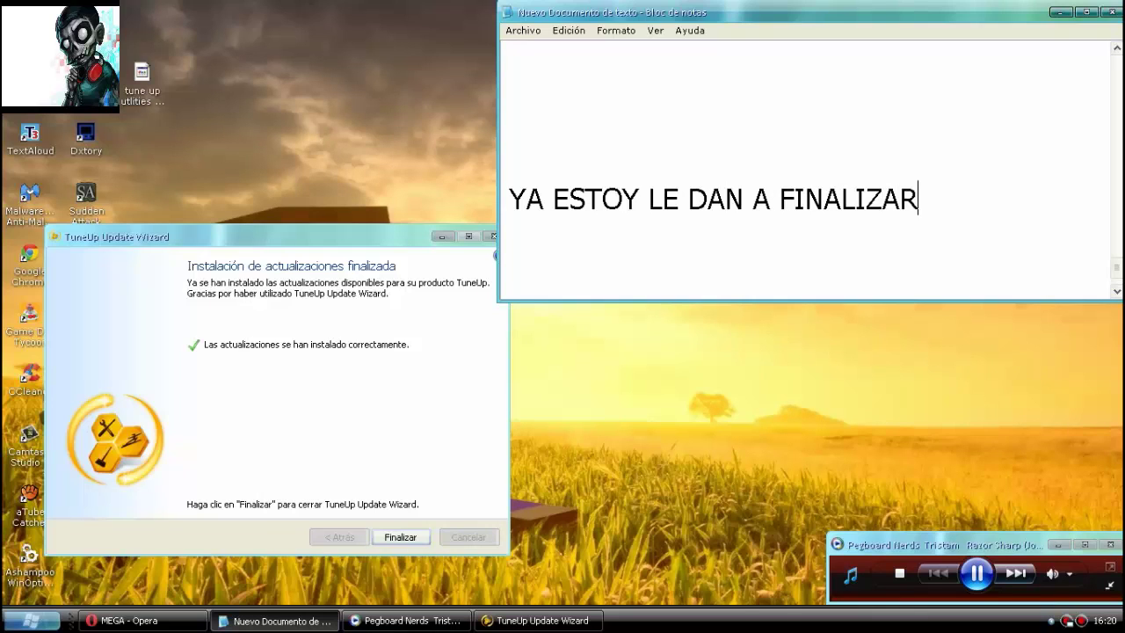
Finish and close TuneUp Update Wizard, and relaunch TuneUp Utilities 2014 from the desktop.
click(400, 537)
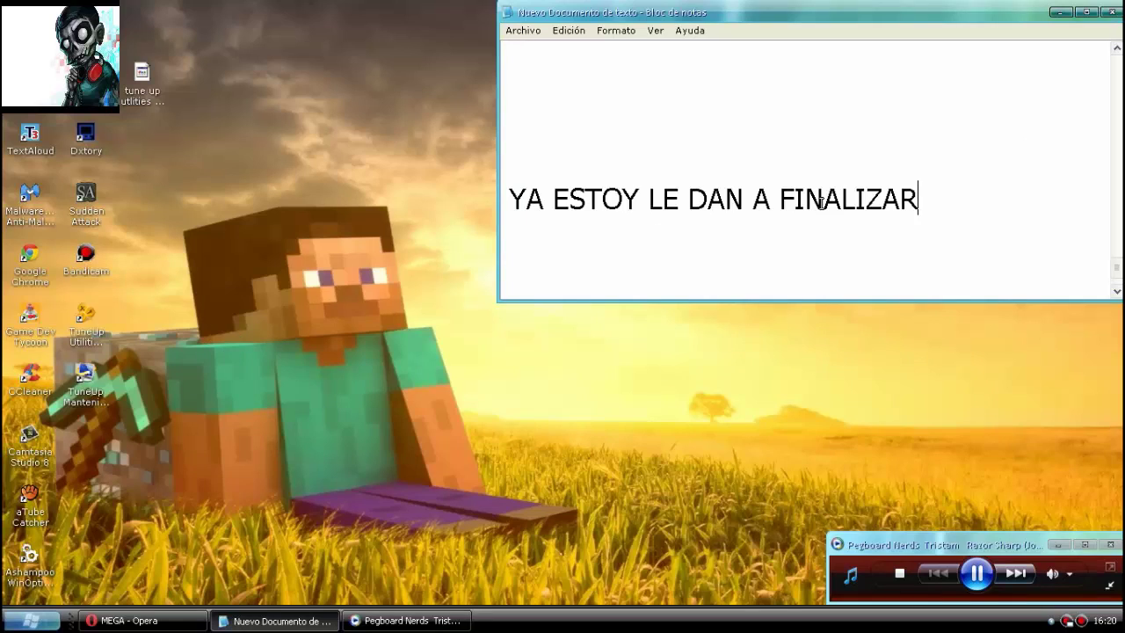
text(Y)
key(BackSpace)
click(91, 323)
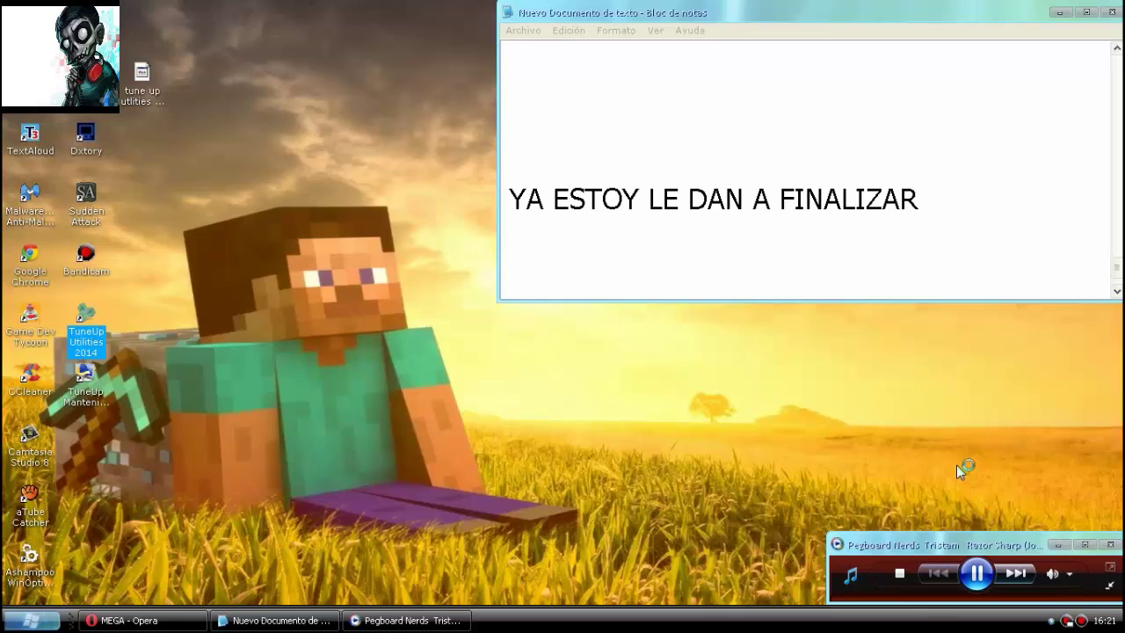
Continue the last line of the notes with "SE METEN A TUNEUP UTILITIES OTRAVEZ Y LES SALDRA ESTO".
click(955, 212)
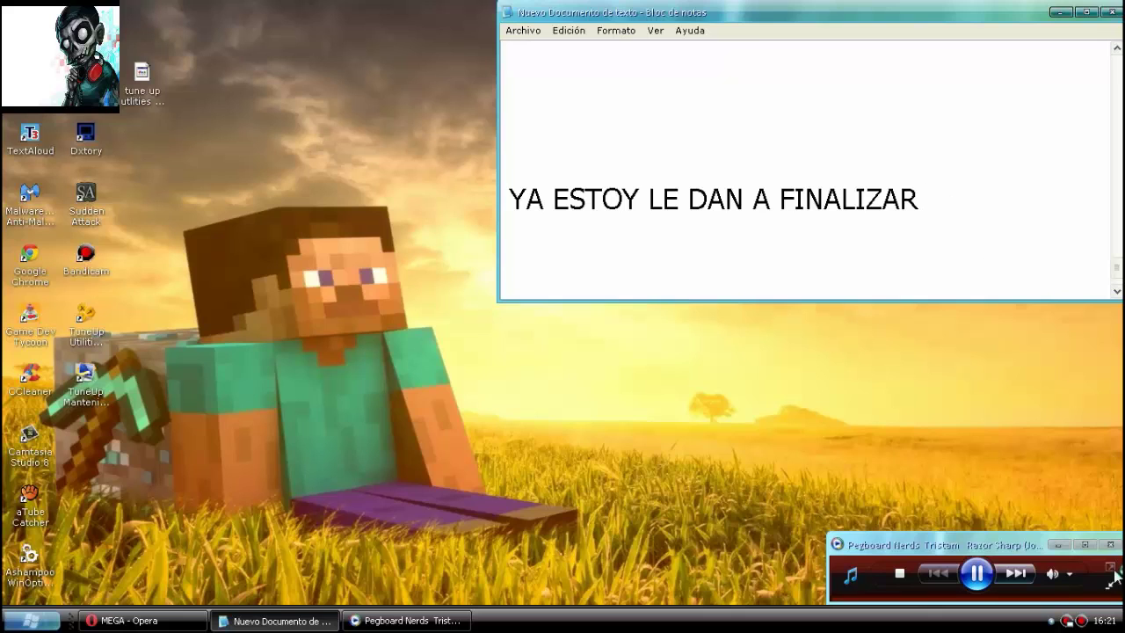
click(1015, 199)
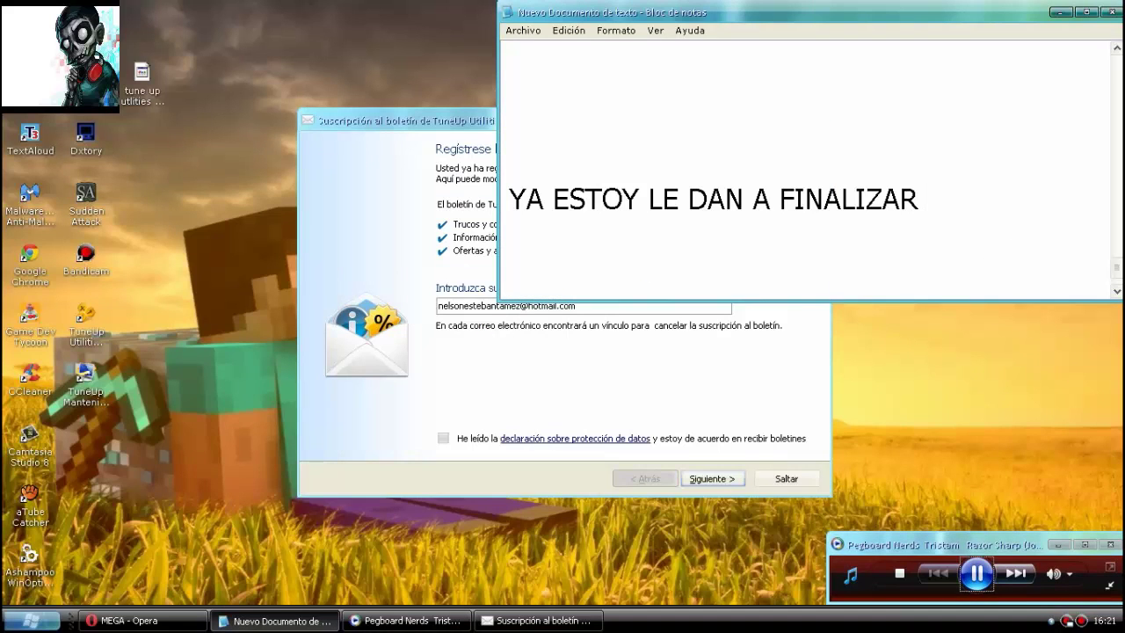
text(SE M)
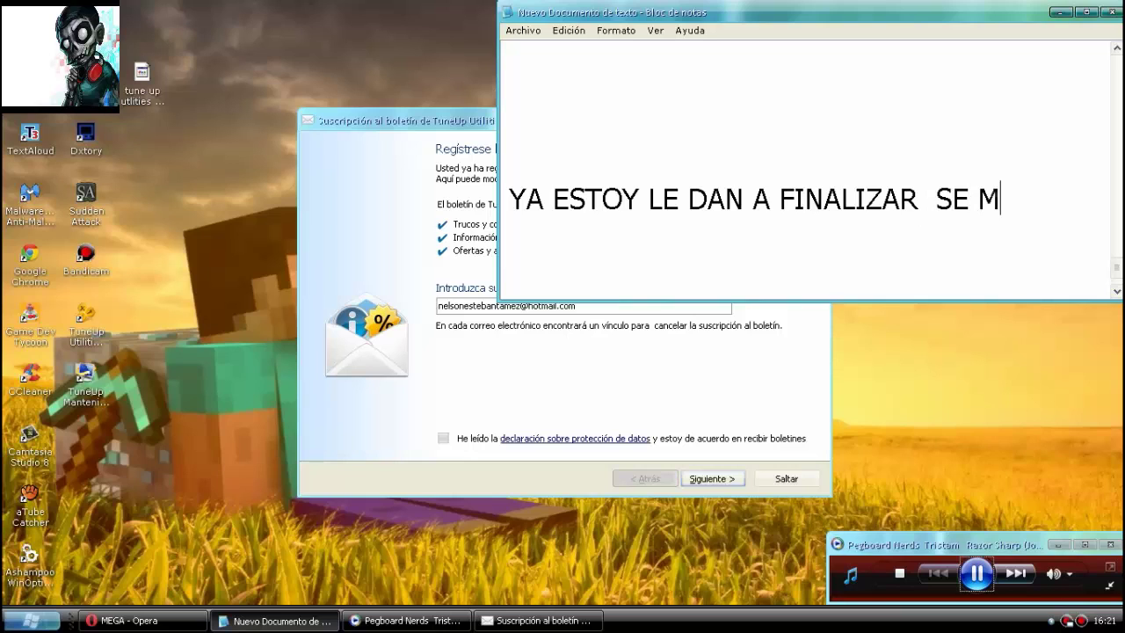
text(ETEN A T)
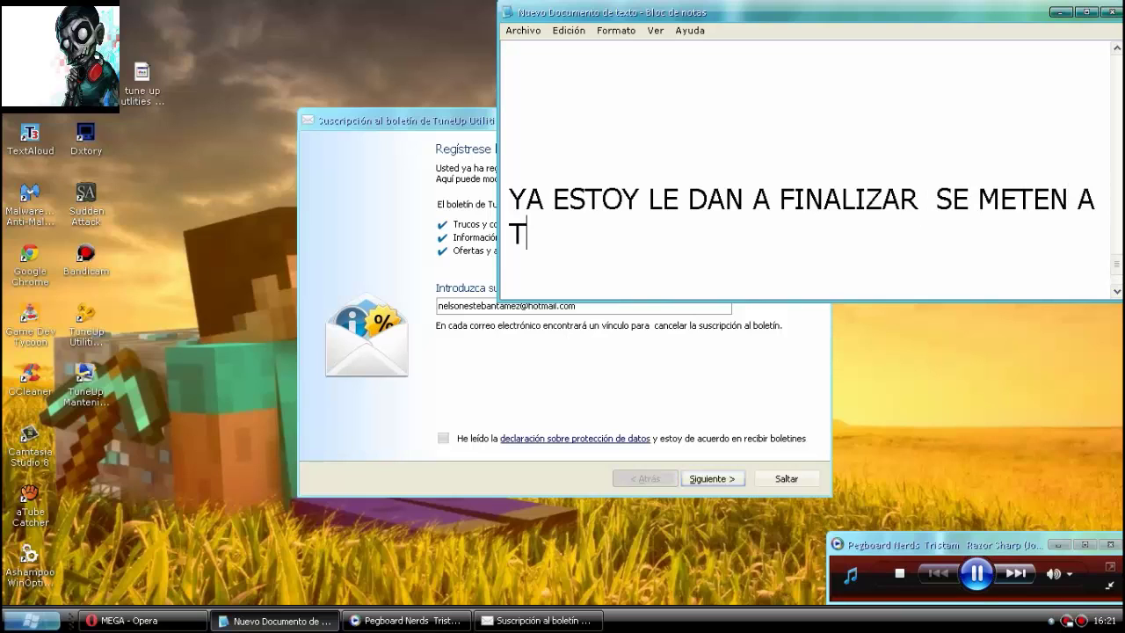
text(UNEUP)
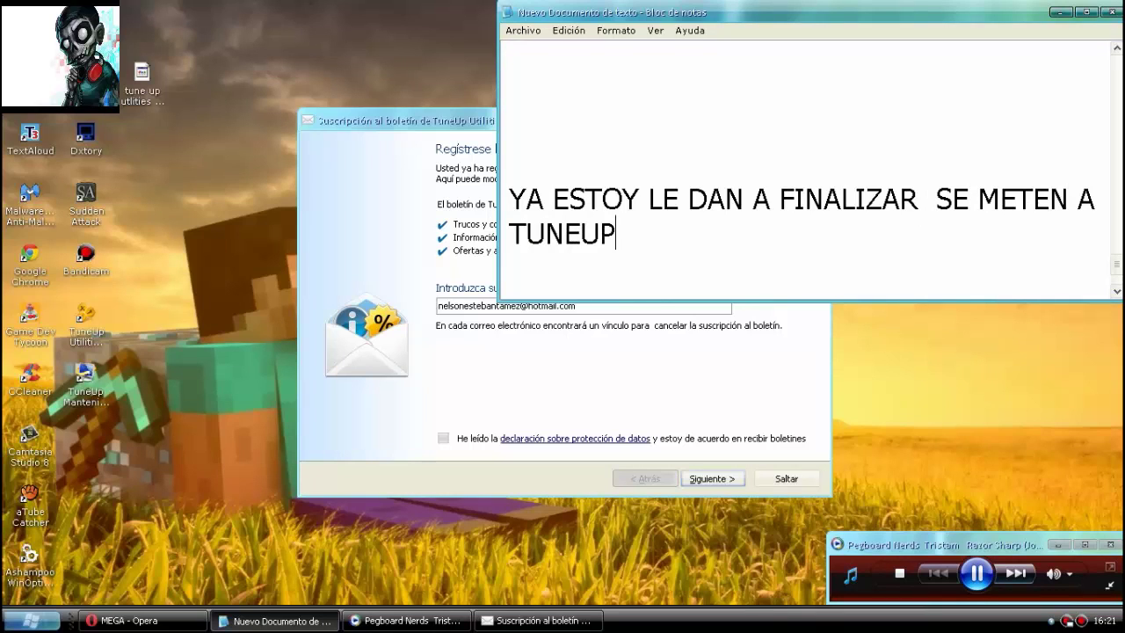
text( UTIL)
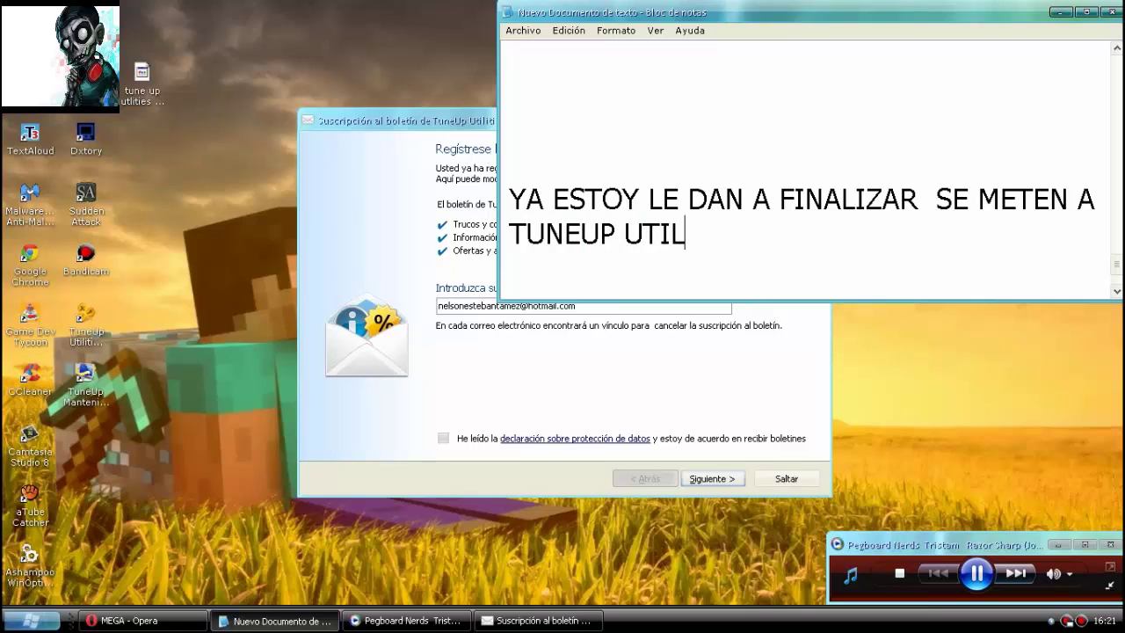
text(ITIES OT)
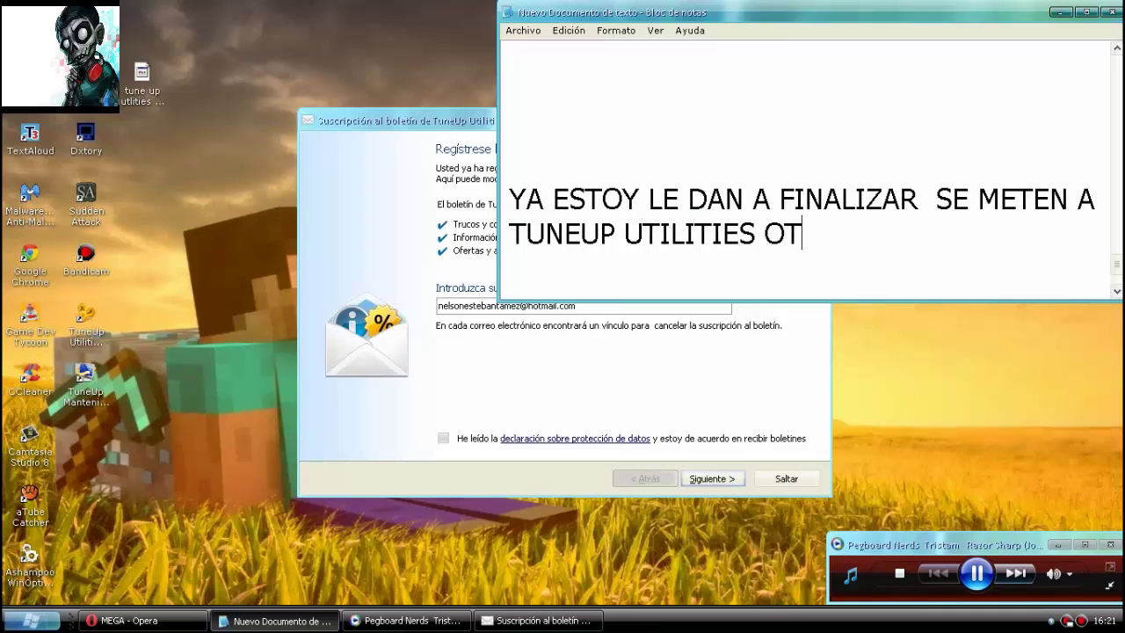
text(RAVEZ )
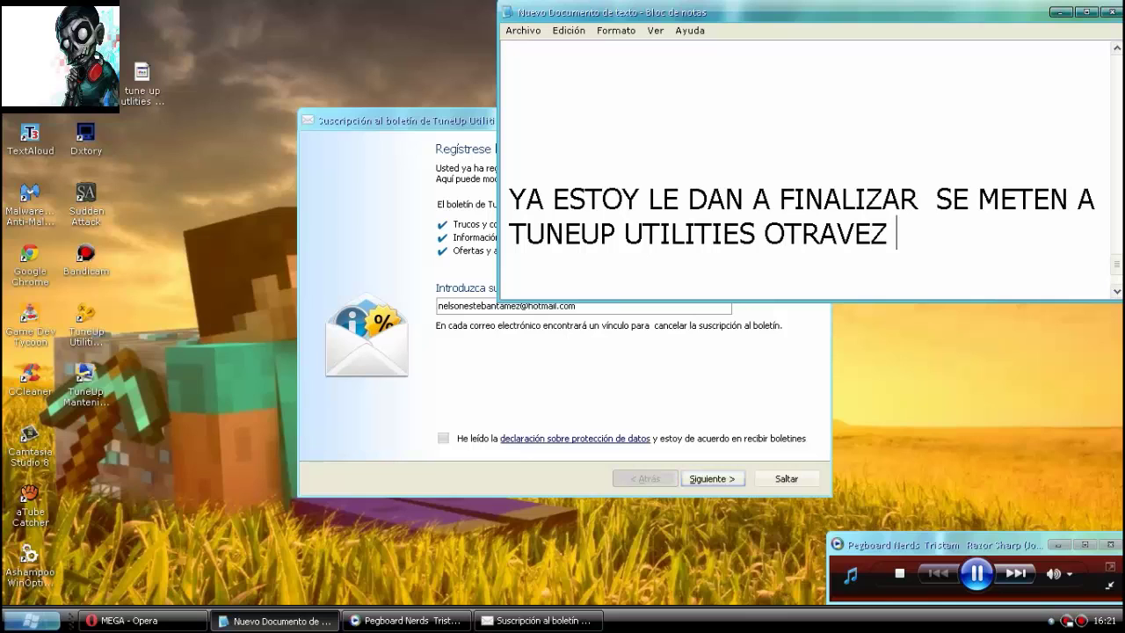
text(Y LES S)
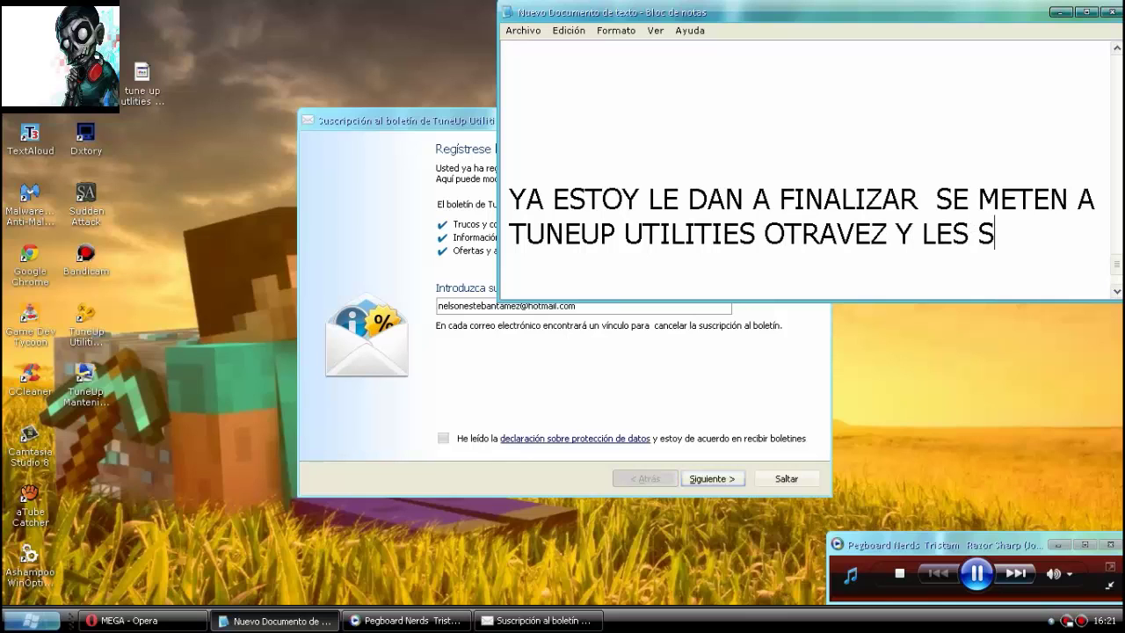
text(ALDRA ESTO)
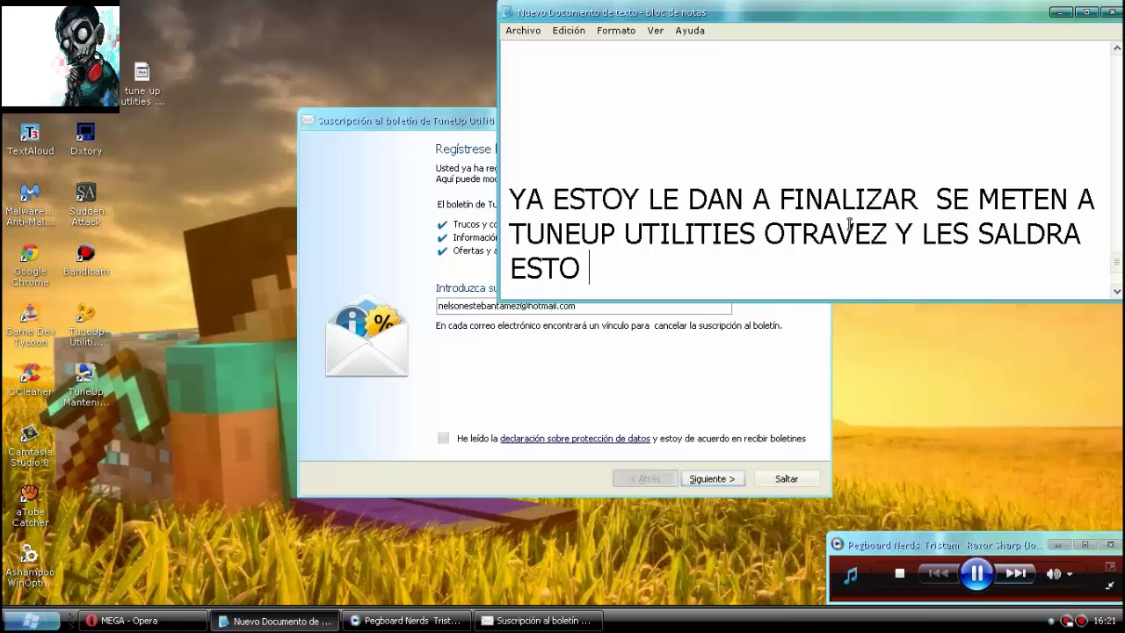
Move the newsletter subscription window clear of the notes and append "LE PONEN SU HOTMAIL ESTE ES FALSO xd" to the notes.
drag(379, 114, 29, 82)
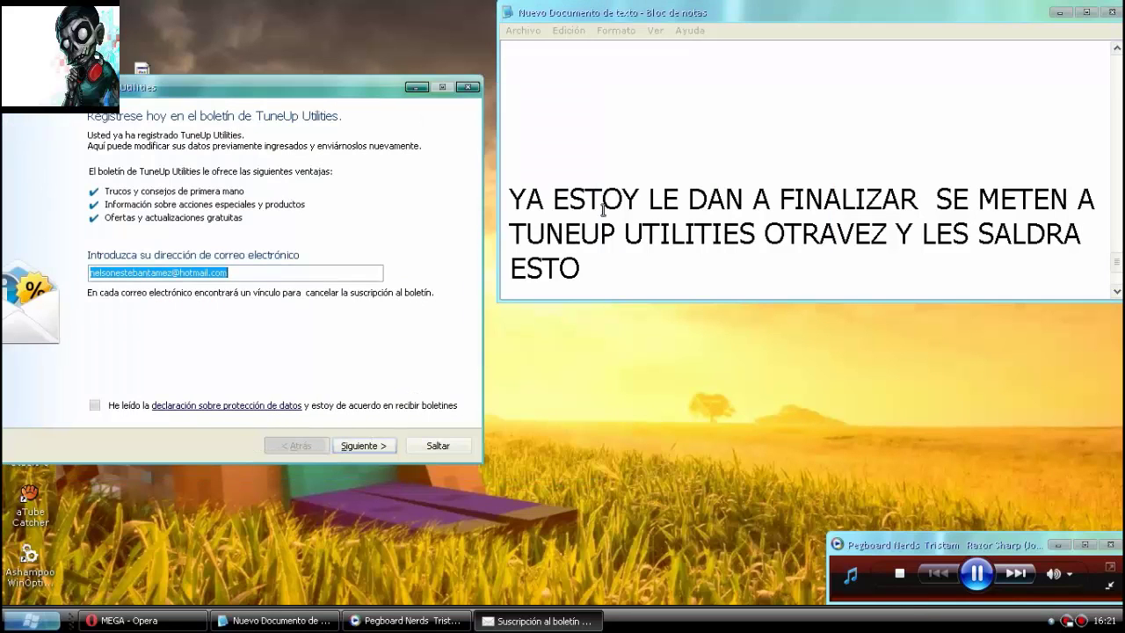
click(671, 281)
text(LE)
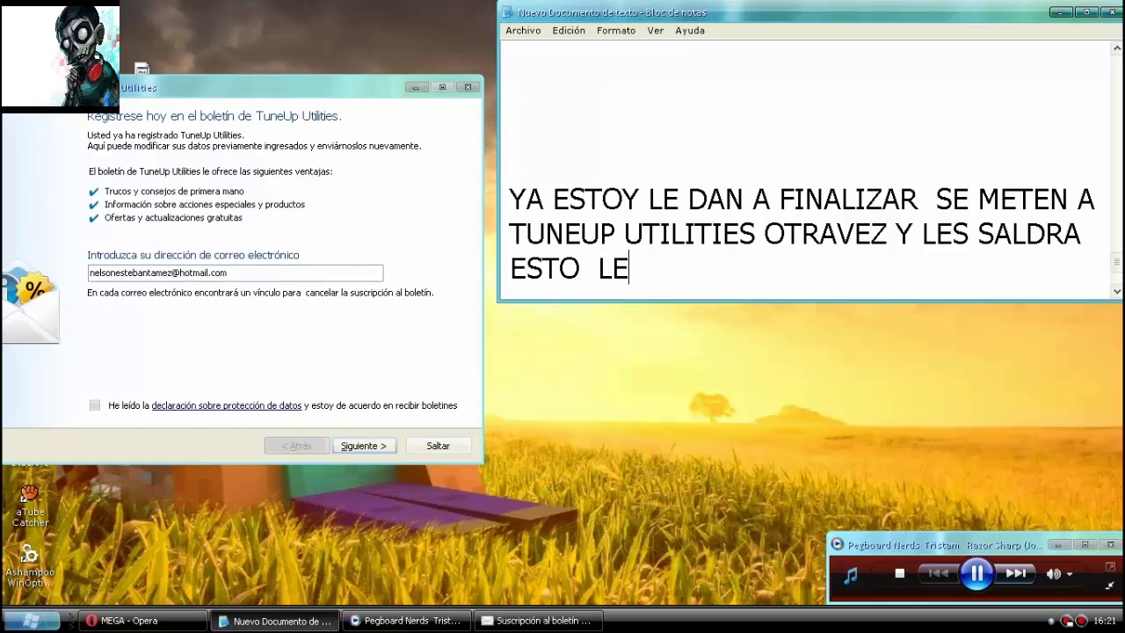
text( PONEN S)
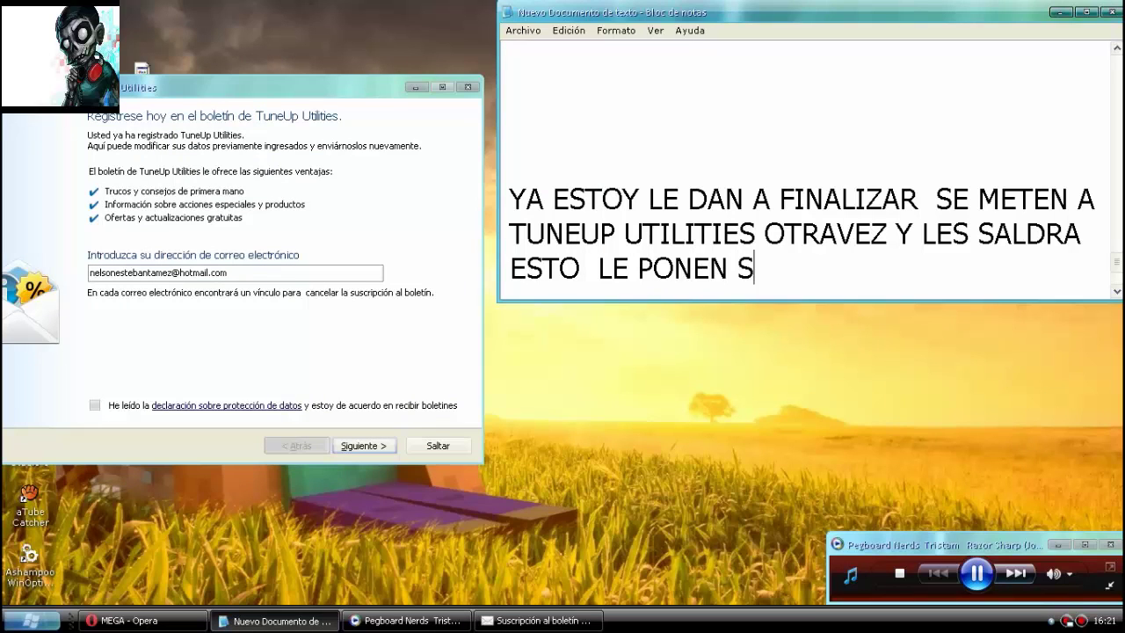
text(U HOTMAIL )
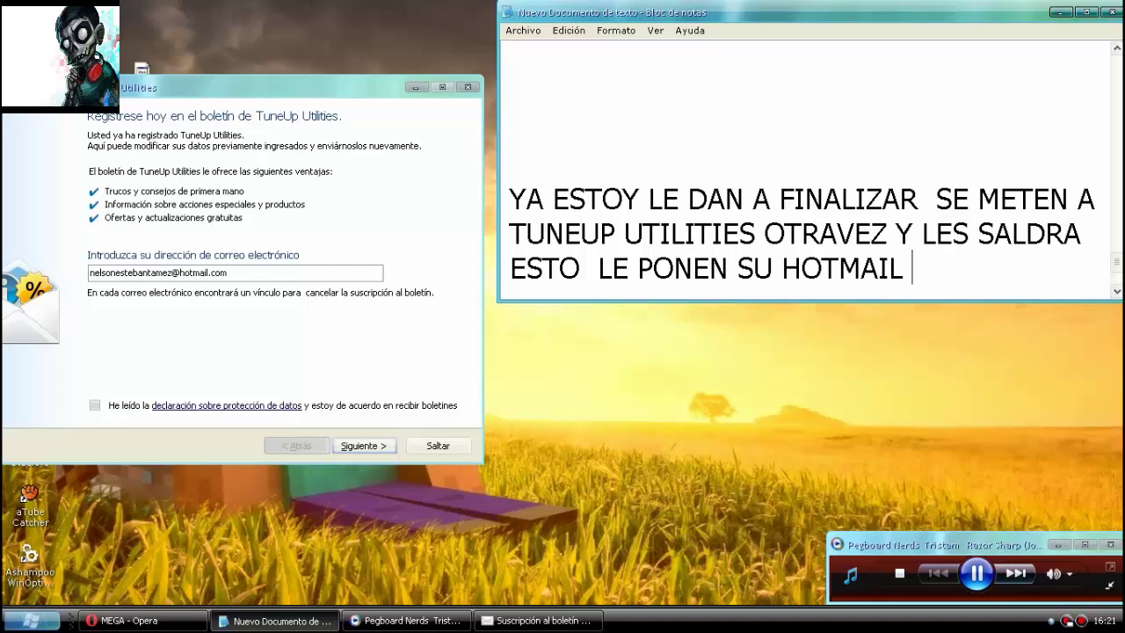
text(ESTE ES FALSO )
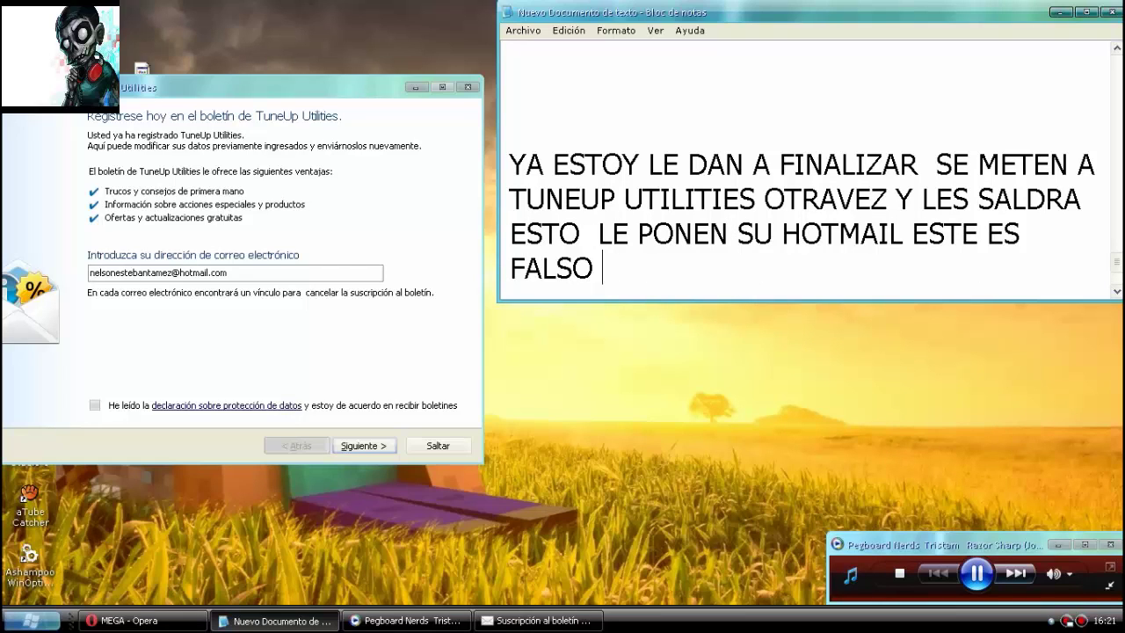
text(xd)
Accept the data protection declaration in the newsletter subscription and append "le ponen en siguiente" to the notes.
click(96, 405)
click(658, 270)
text(le po)
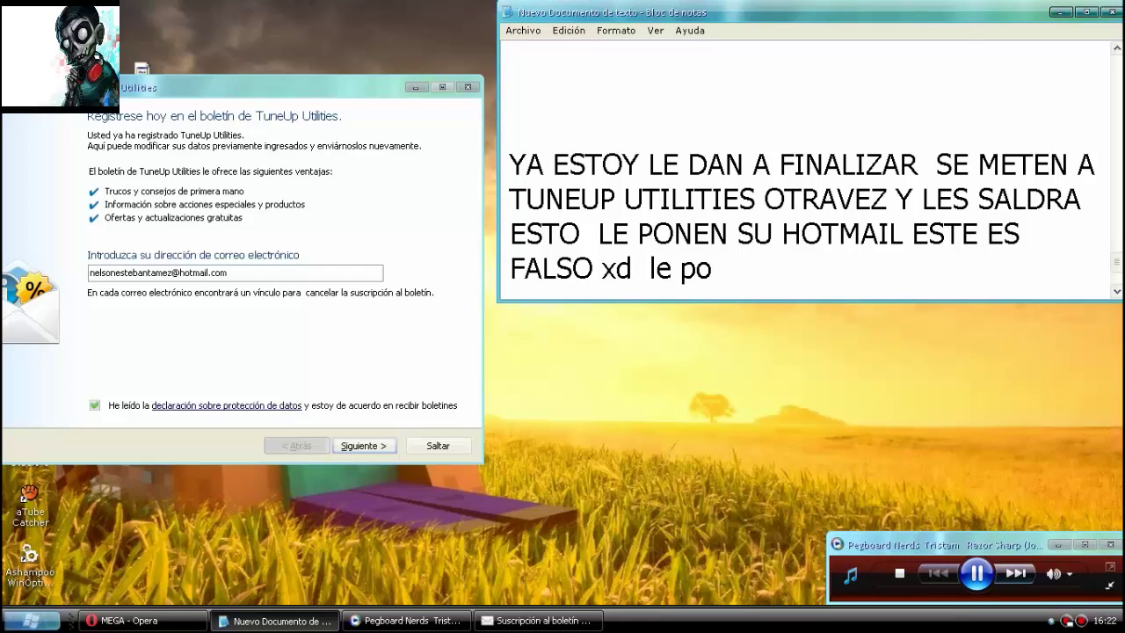
text(nen en si)
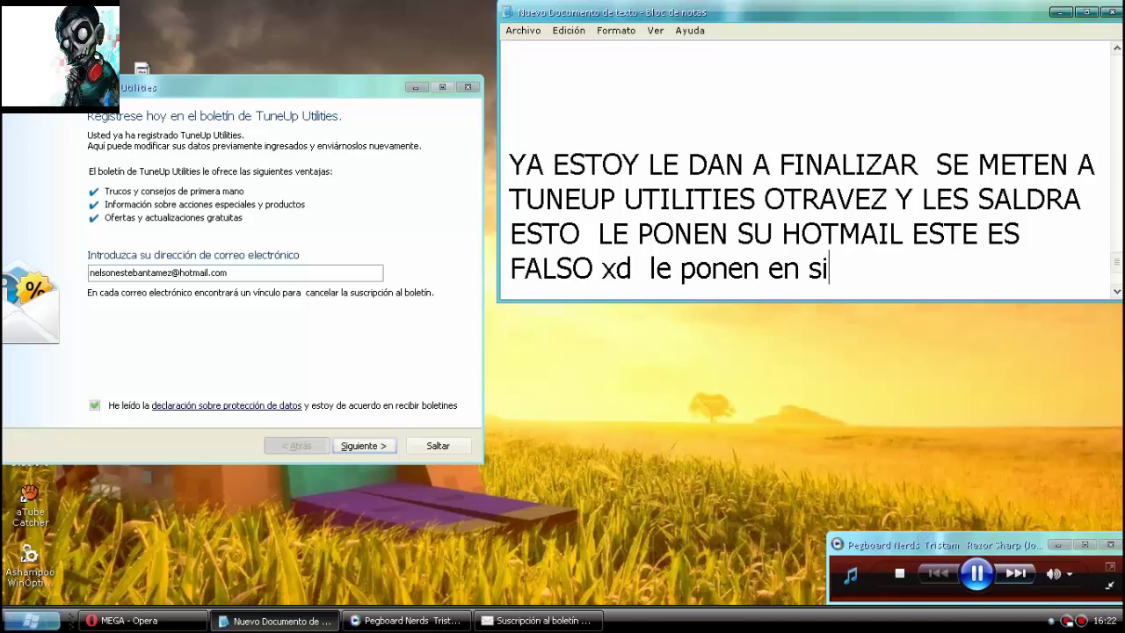
text(guiente)
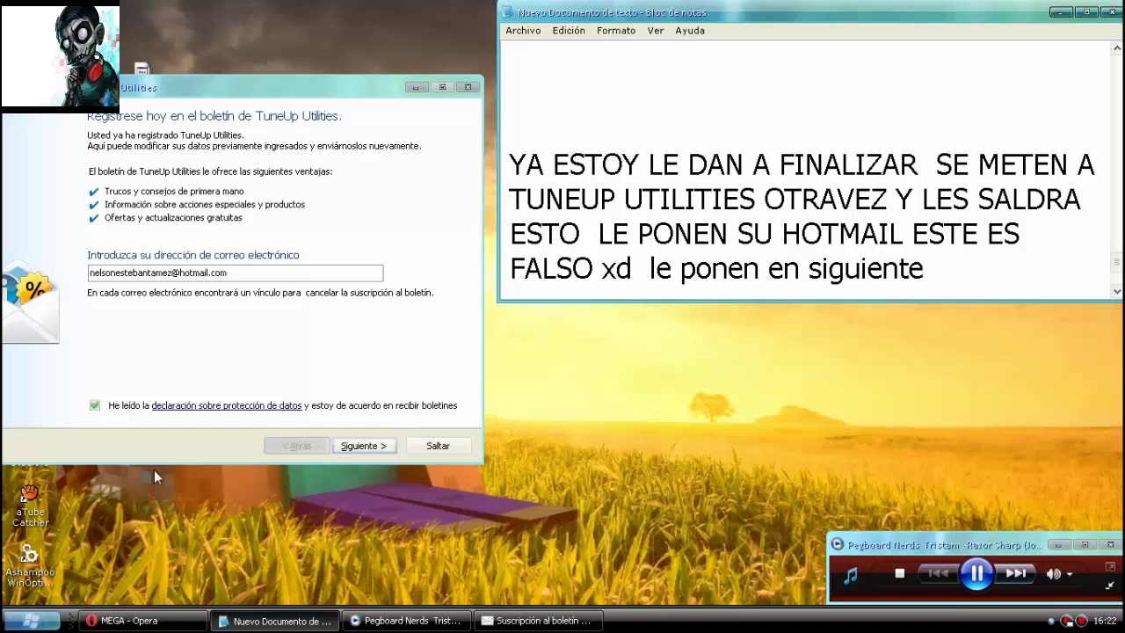
Submit the newsletter subscription and append "les dira que no se pudo pero le dan a" to the notes.
click(358, 445)
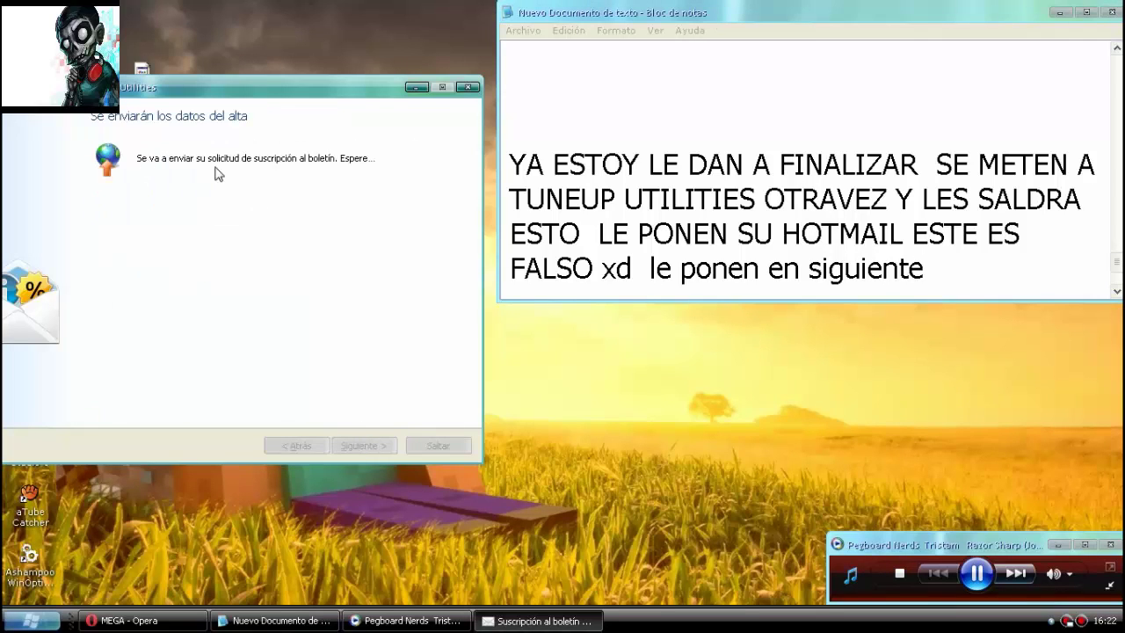
click(971, 277)
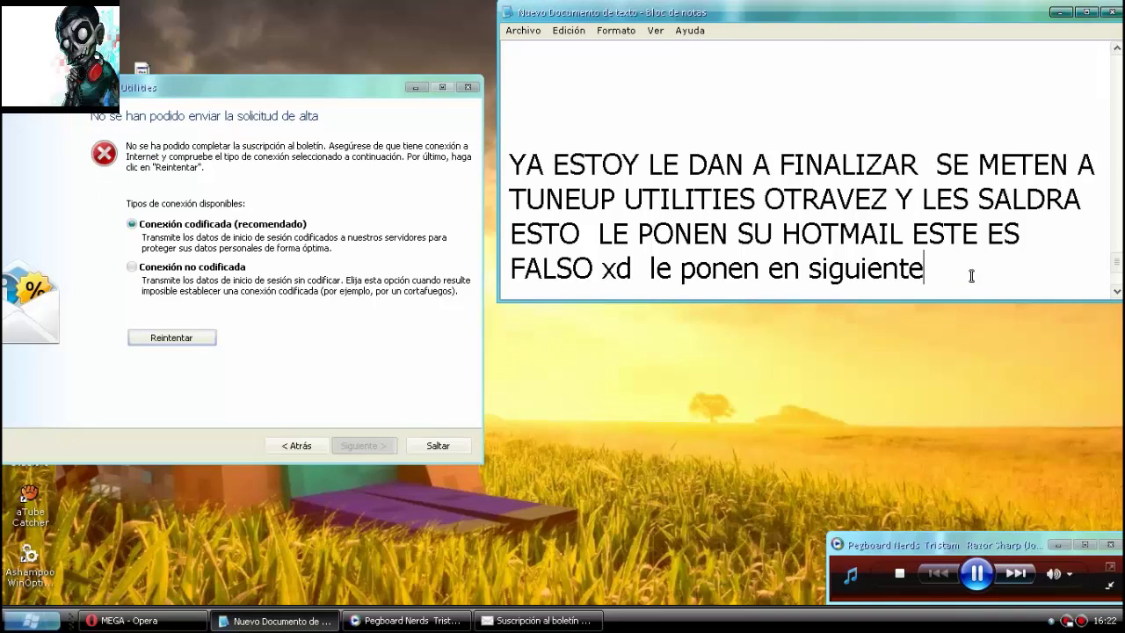
text(les dira que no s)
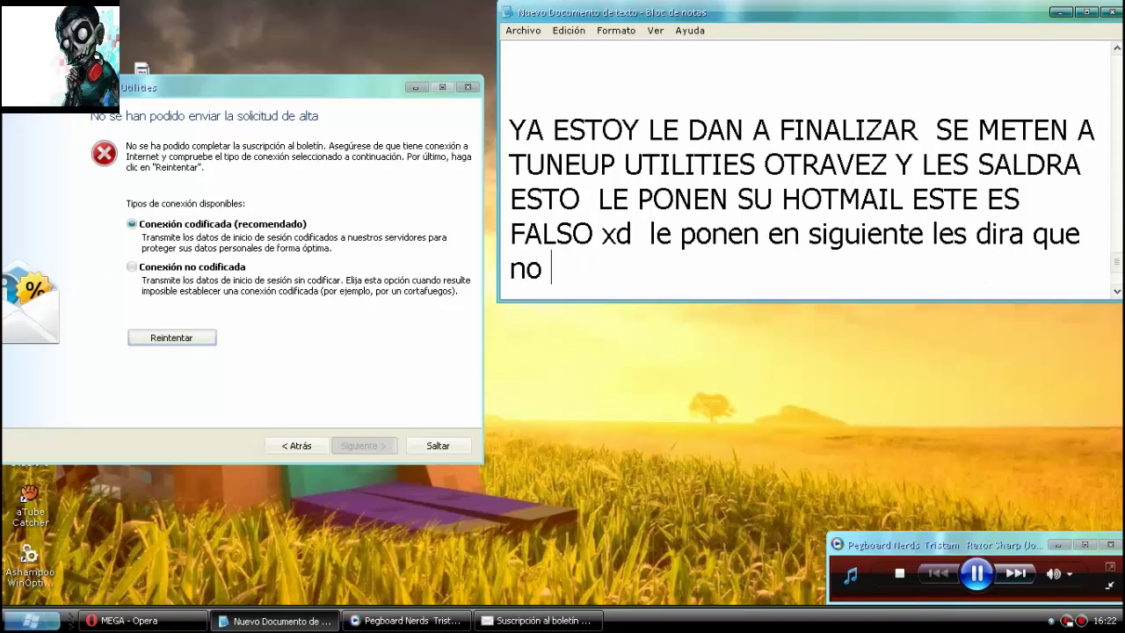
text(e pudo)
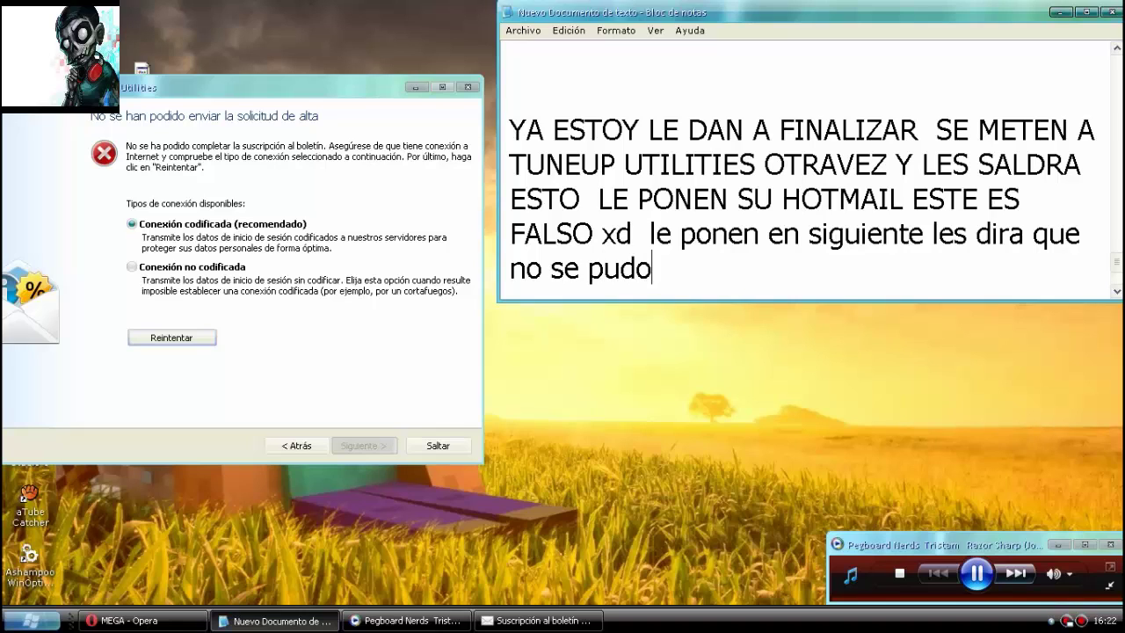
text( pero le)
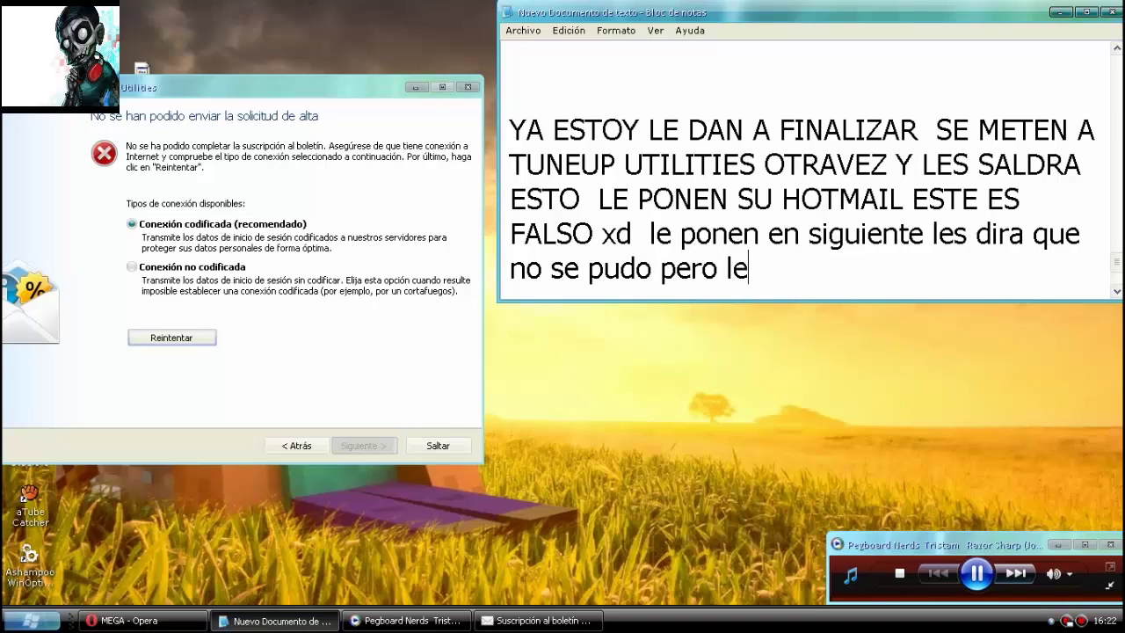
text( dan a)
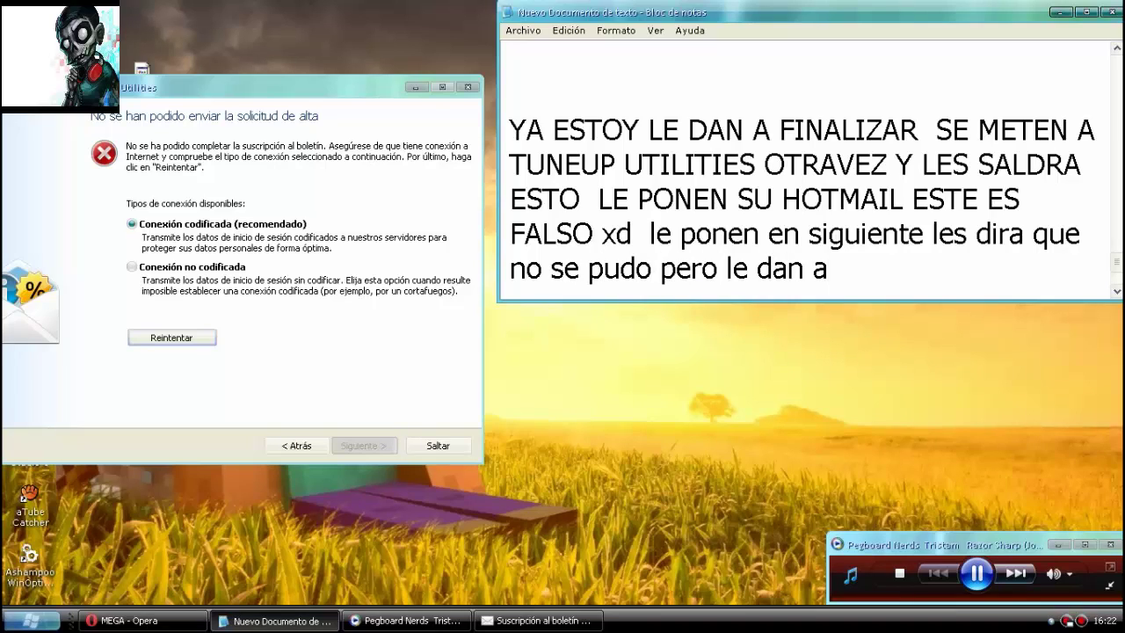
Leave four blank lines in the notes and write "conecion no codificada" on a new line.
key(Return)
key(Return)
key(Return)
key(Return)
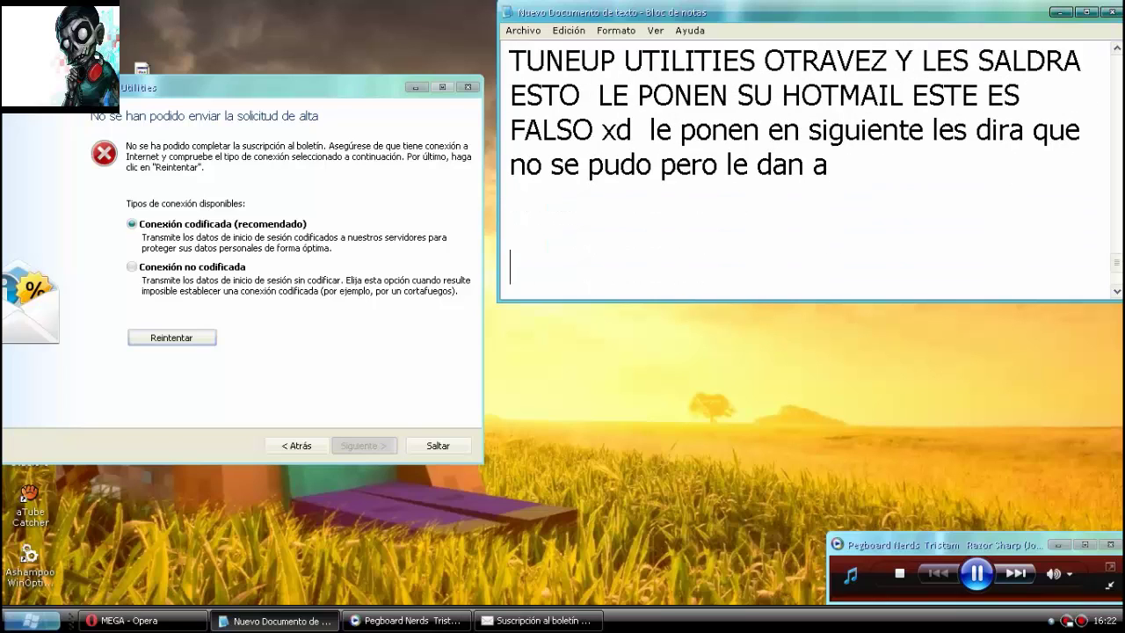
key(Return)
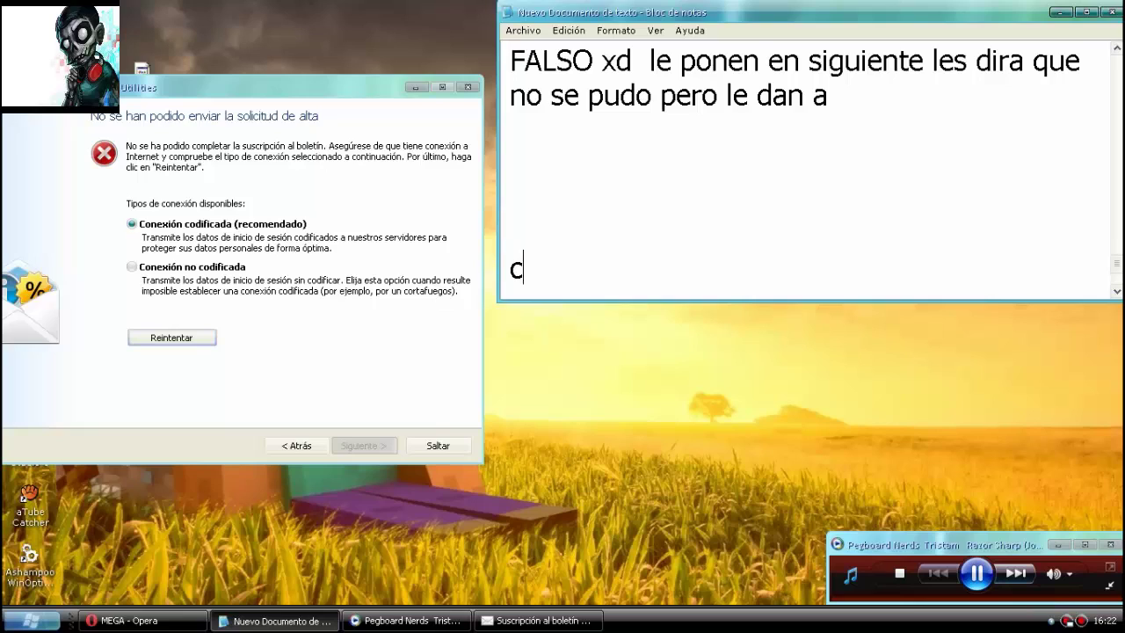
text(onecio)
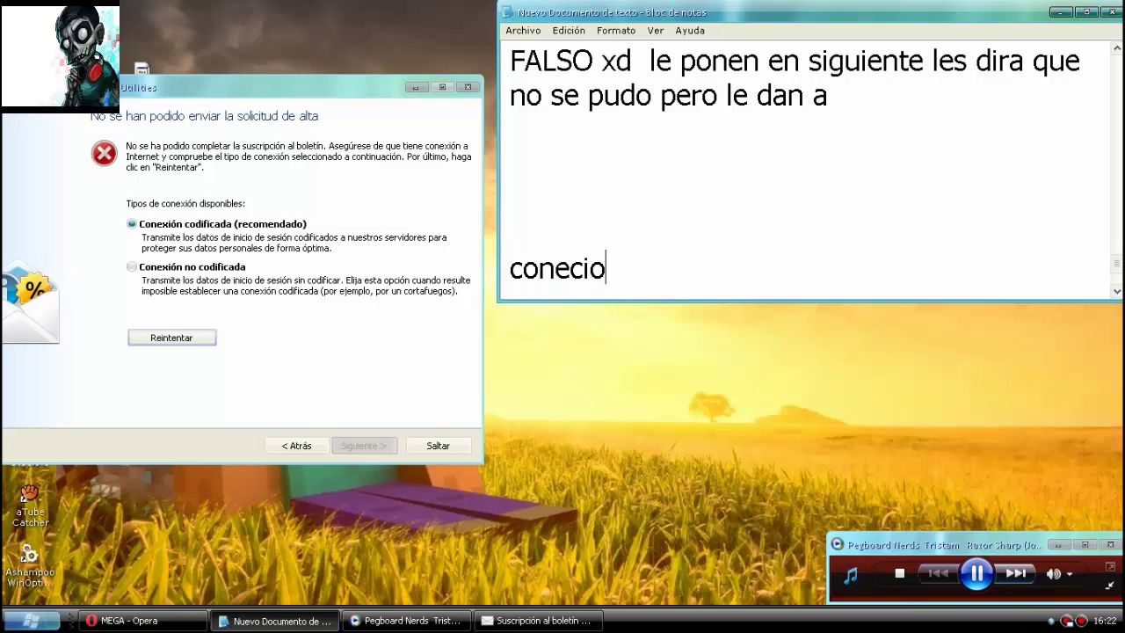
text(n no cod)
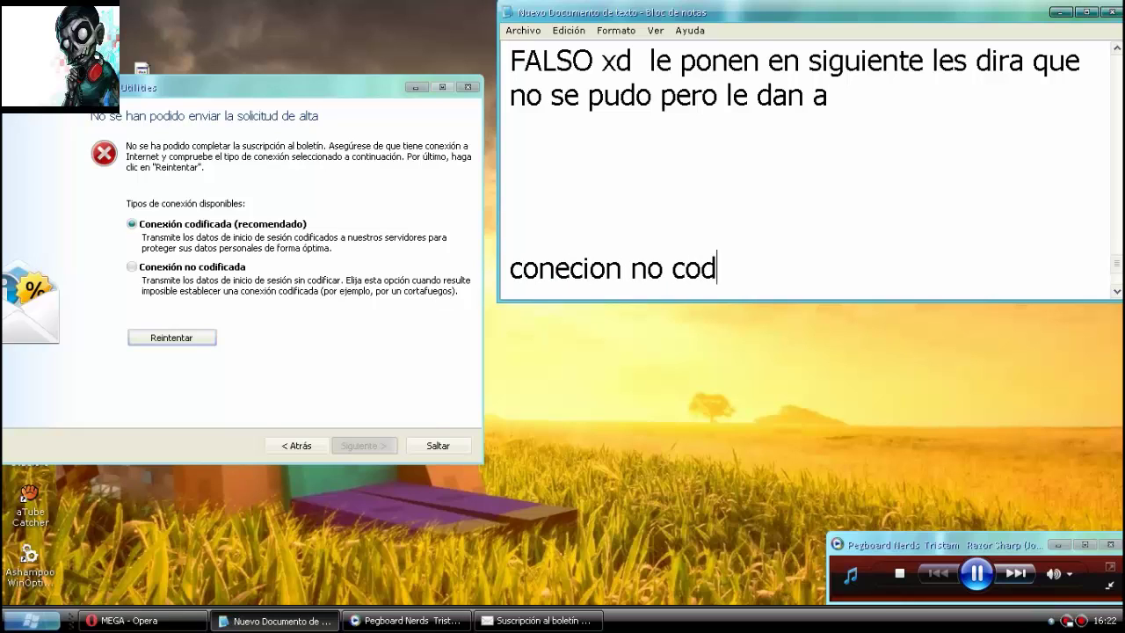
text(ificada)
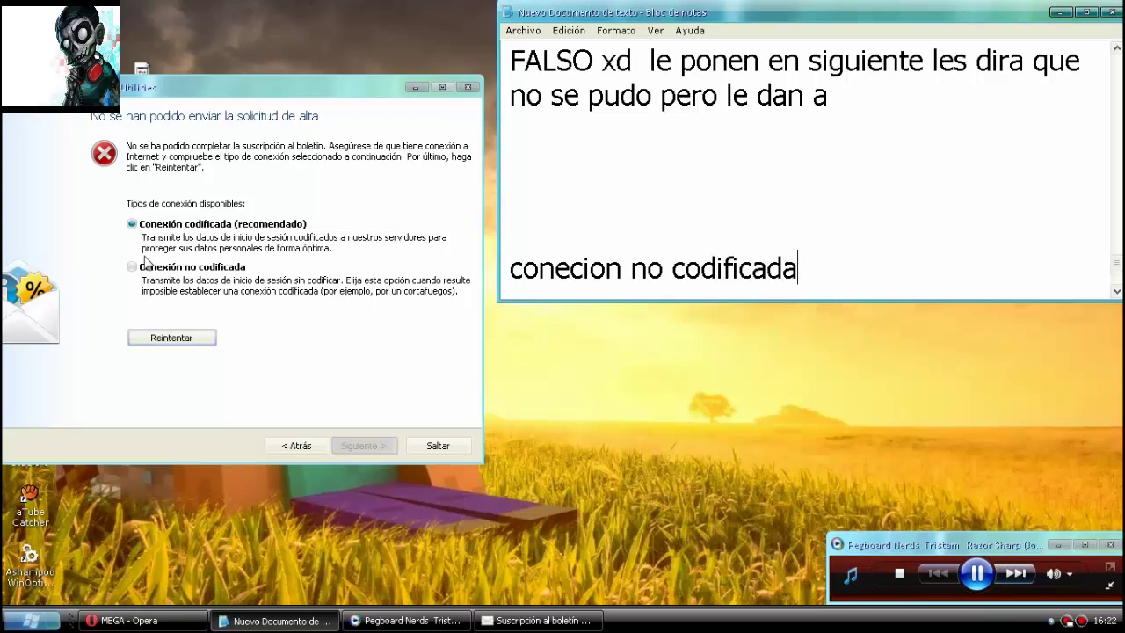
Choose the unencrypted connection for the newsletter subscription, append "y reintentar" to the notes, and retry sending the request.
click(132, 268)
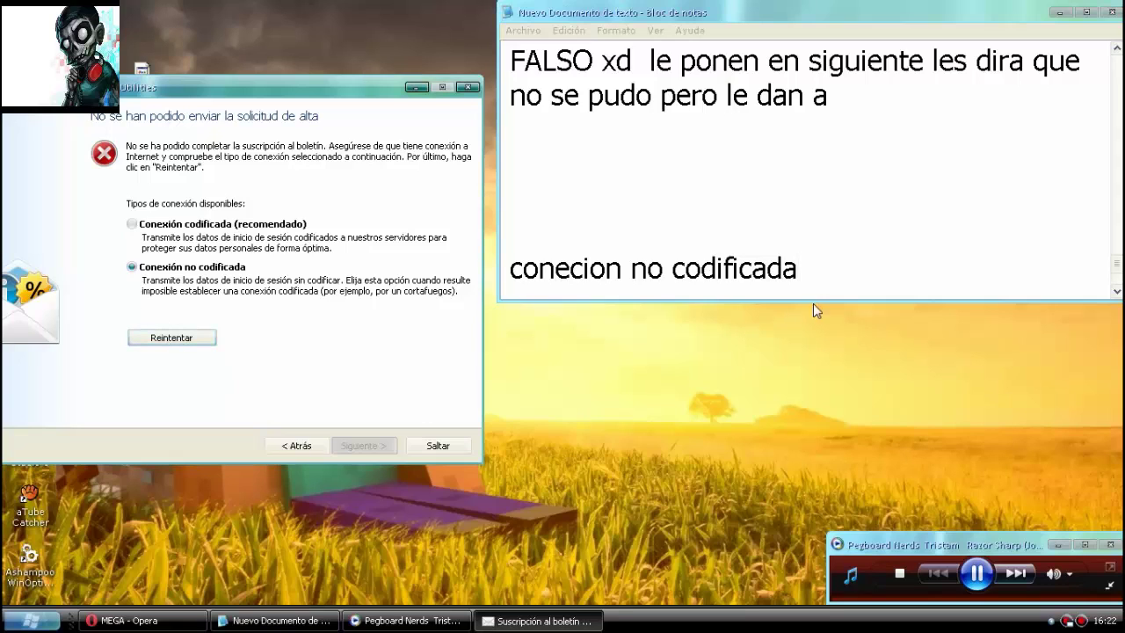
click(830, 268)
text(y)
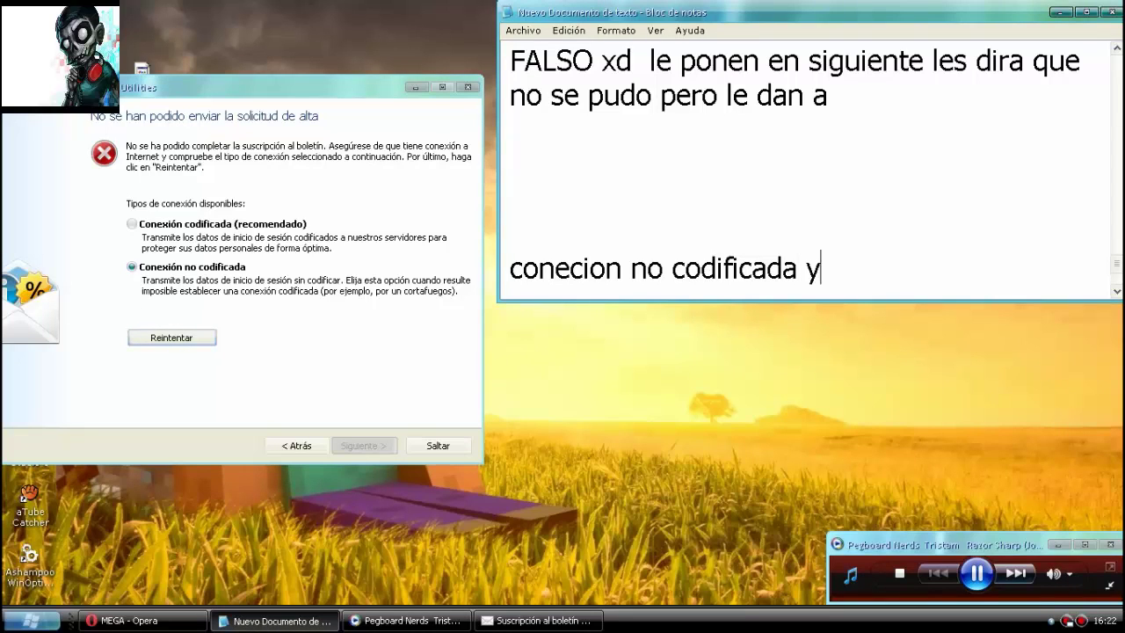
text( reintentar)
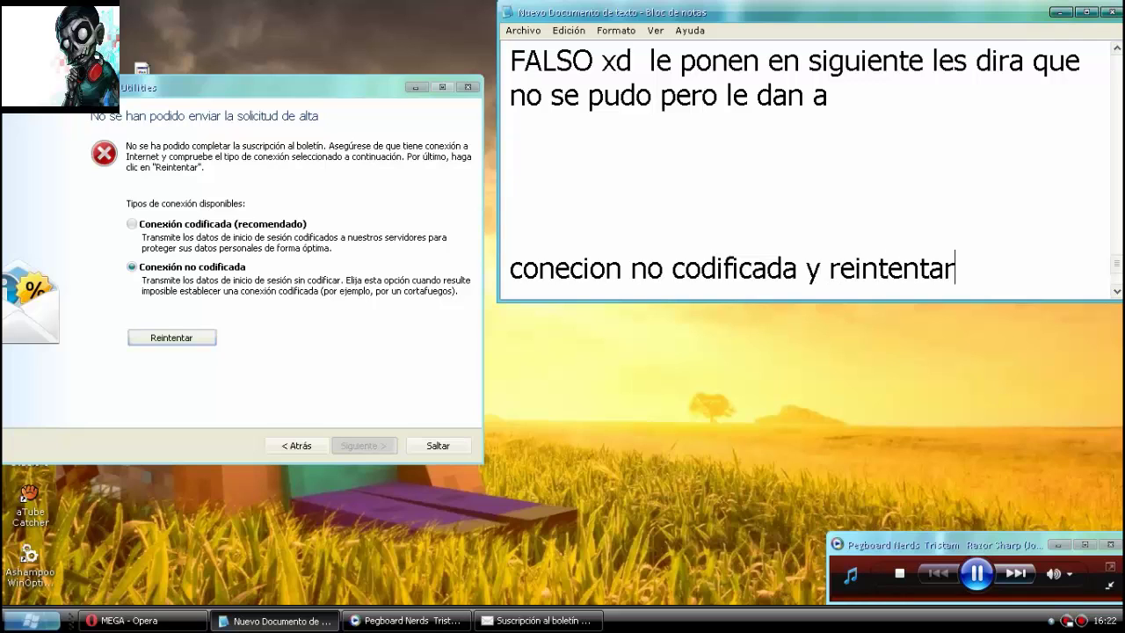
click(176, 338)
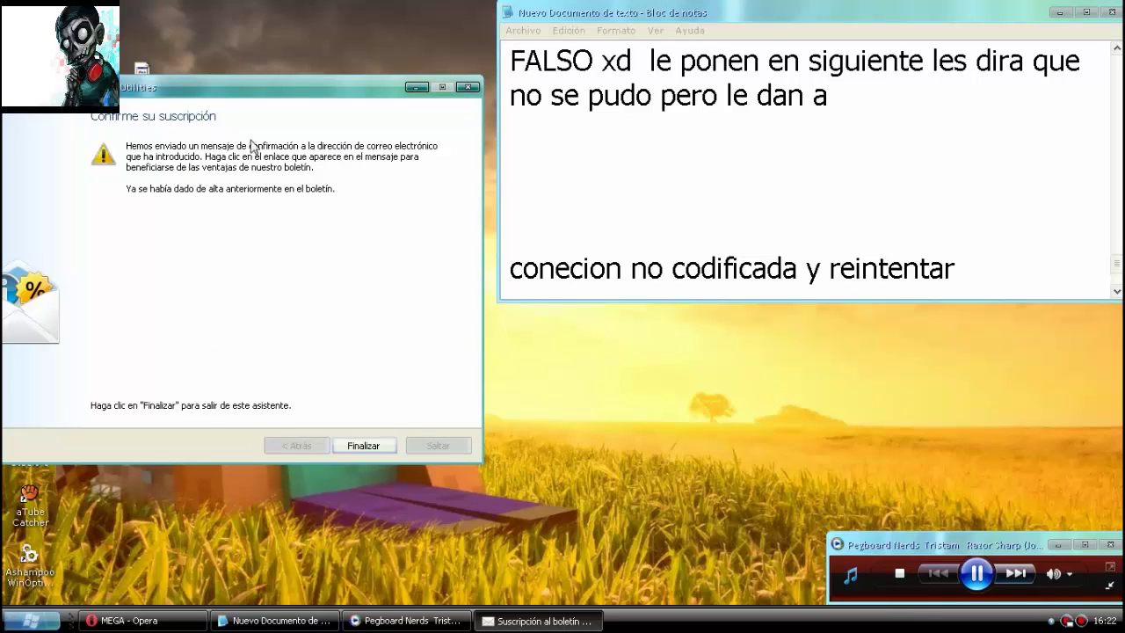
Append "y finalizar" to the notes and finish the newsletter subscription wizard.
click(1006, 275)
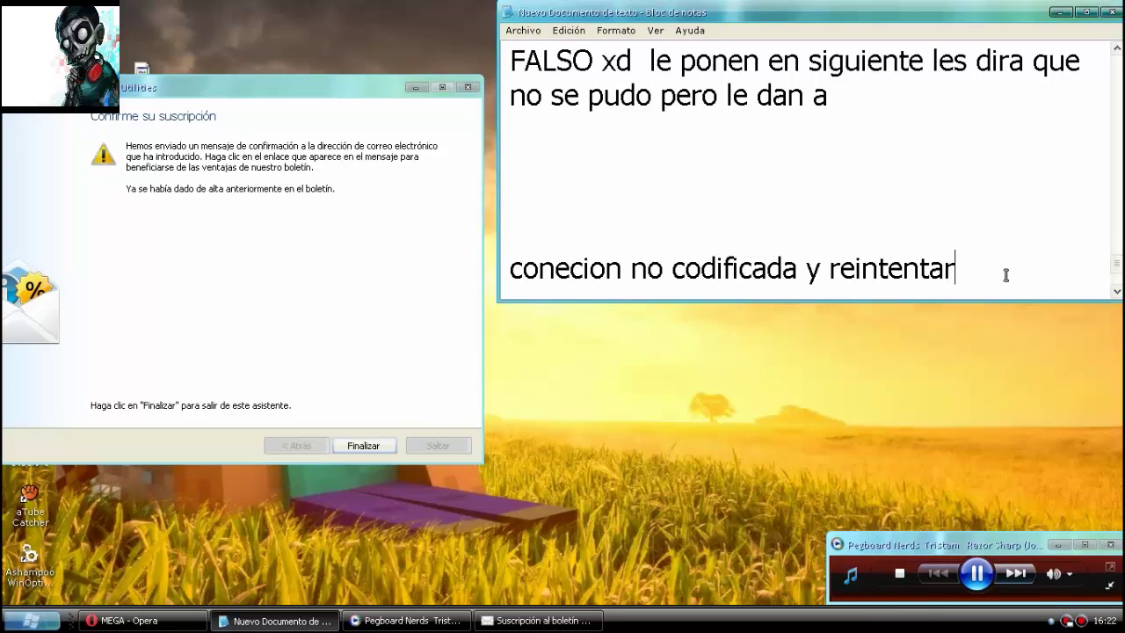
text(y finaliza)
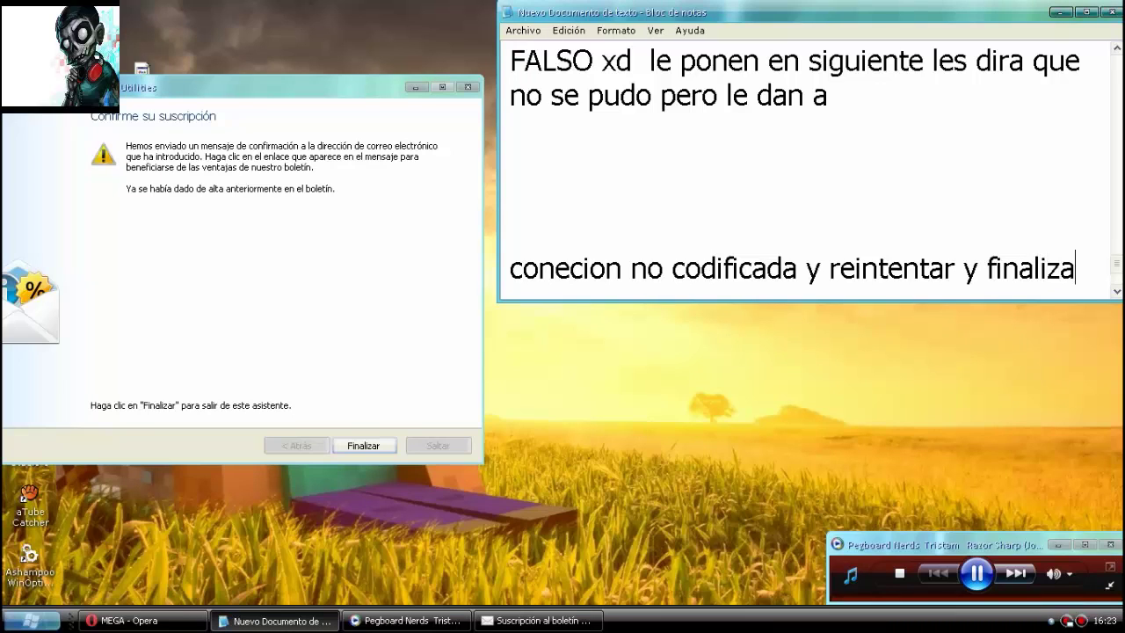
text(r)
click(354, 445)
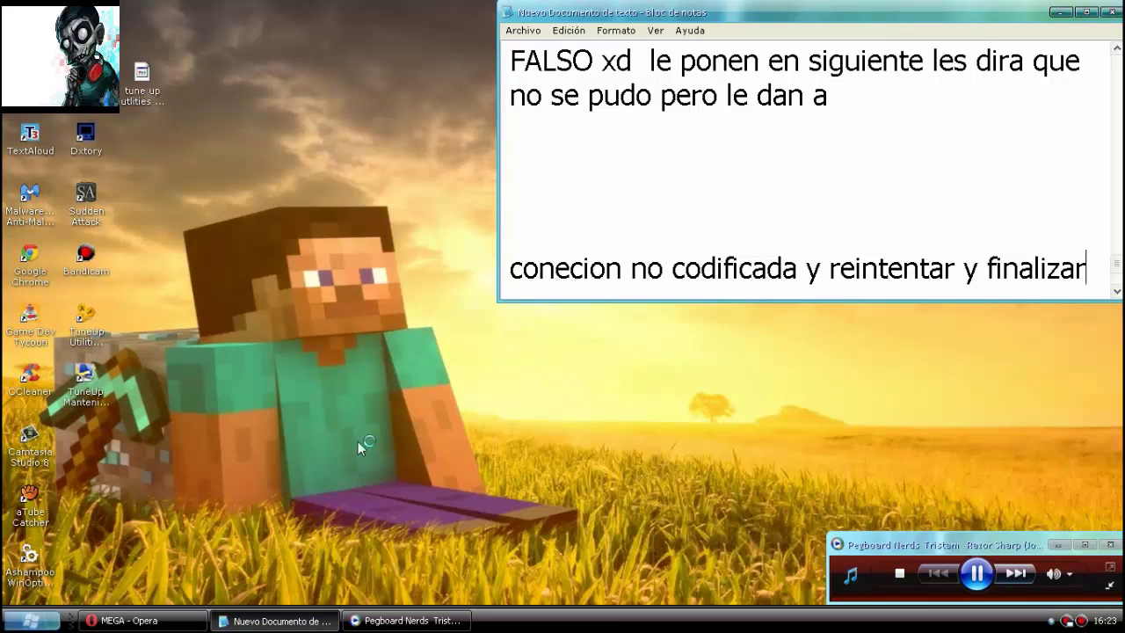
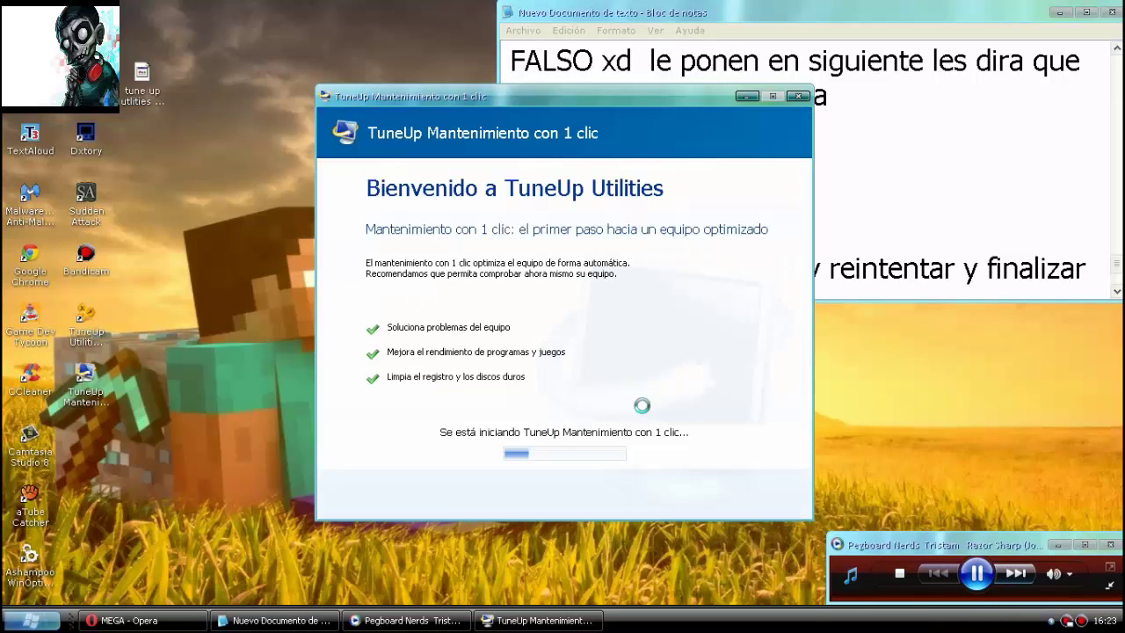
Move the TuneUp Mantenimiento con 1 clic window clear of the notes and leave four blank lines after the last note.
drag(586, 98, 305, 78)
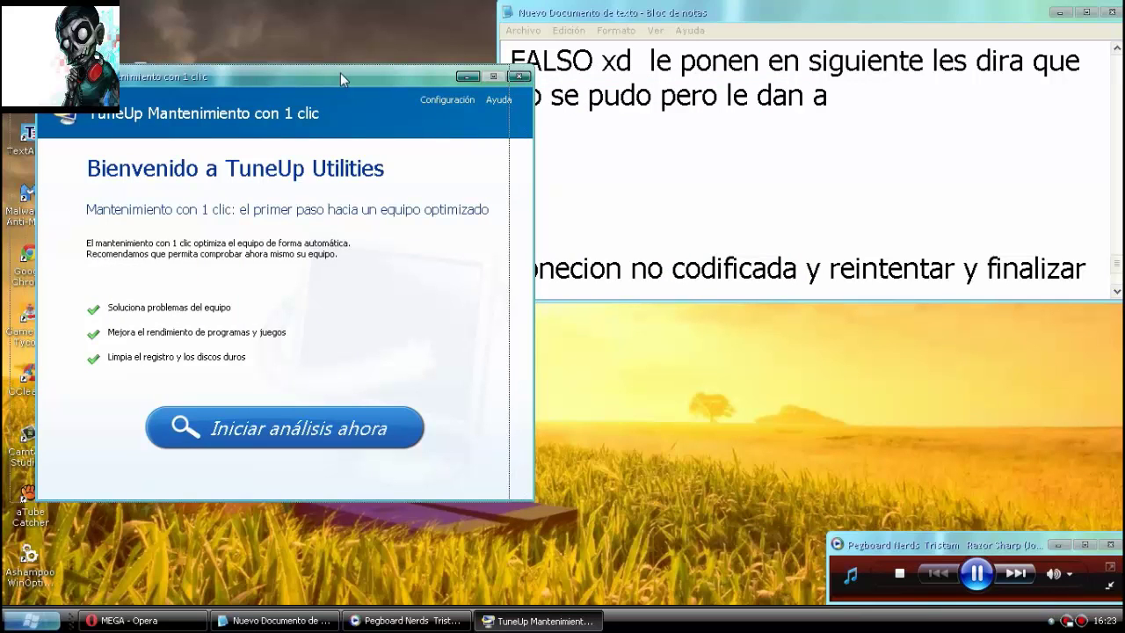
drag(337, 72, 307, 73)
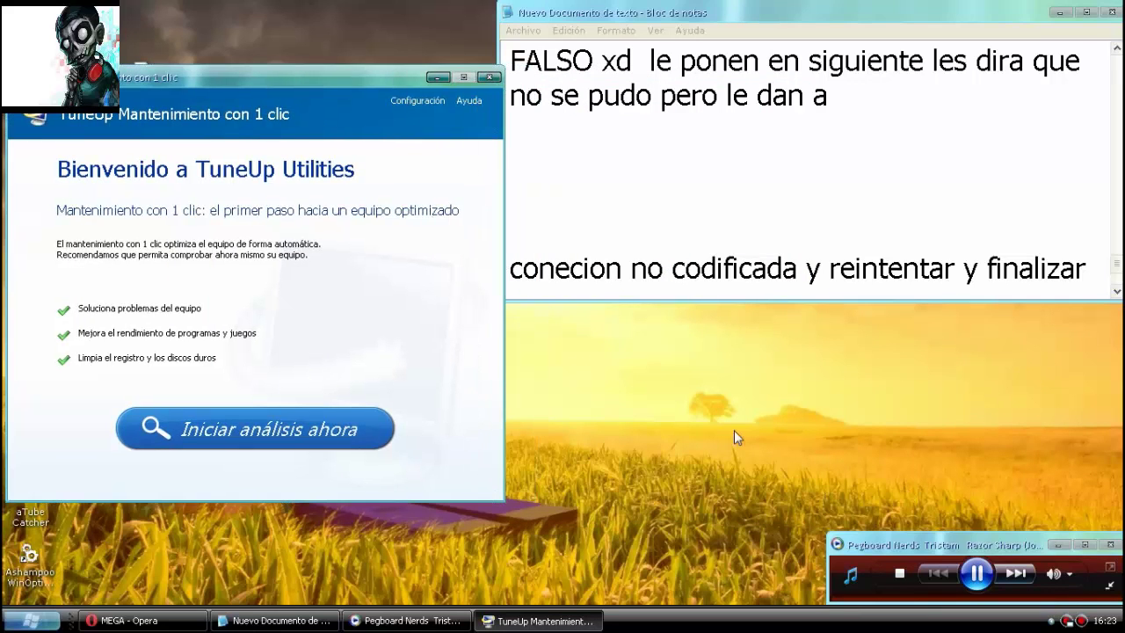
click(1088, 273)
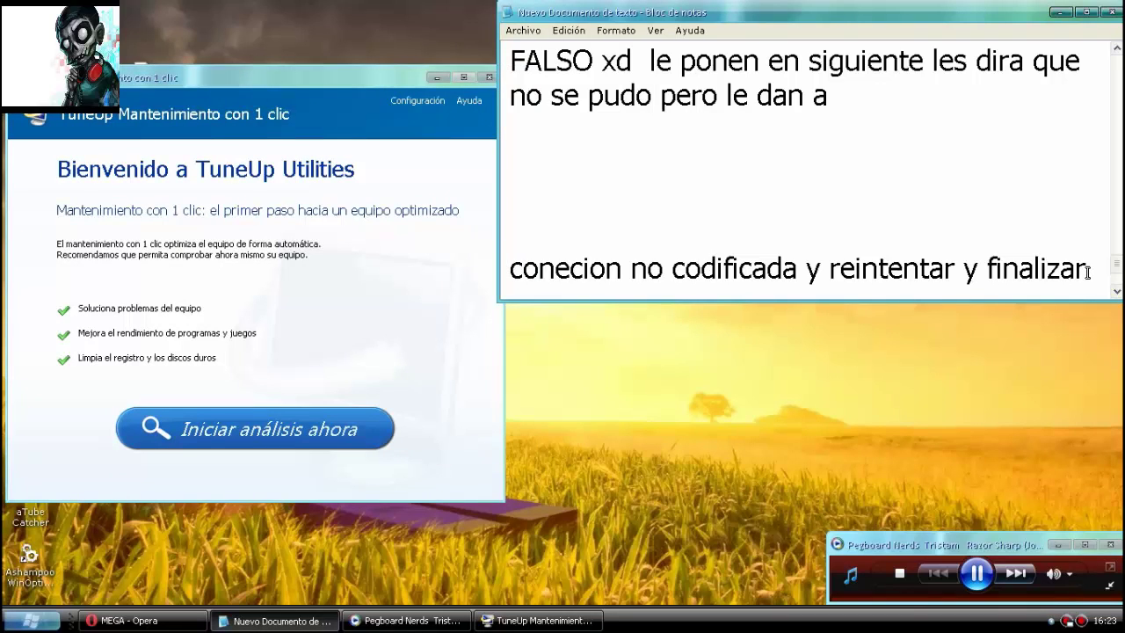
key(Return)
key(Return)
key(Return)
key(Return)
key(Return)
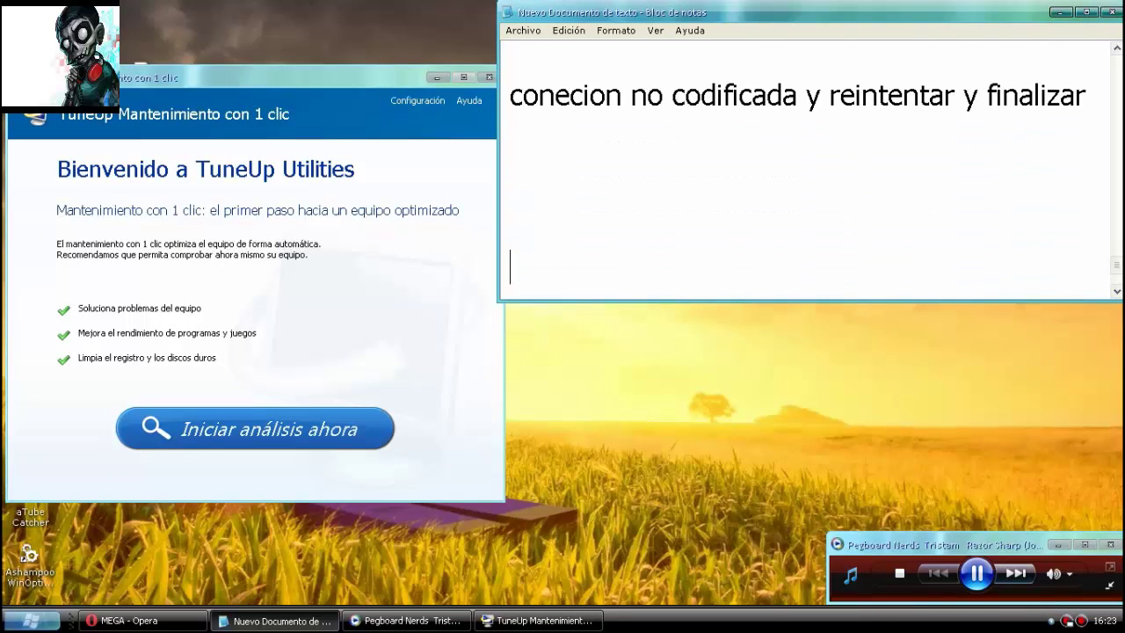
Write "esto no lo hago porque ya lo hize buen" on the new line of the notes.
text(esto no)
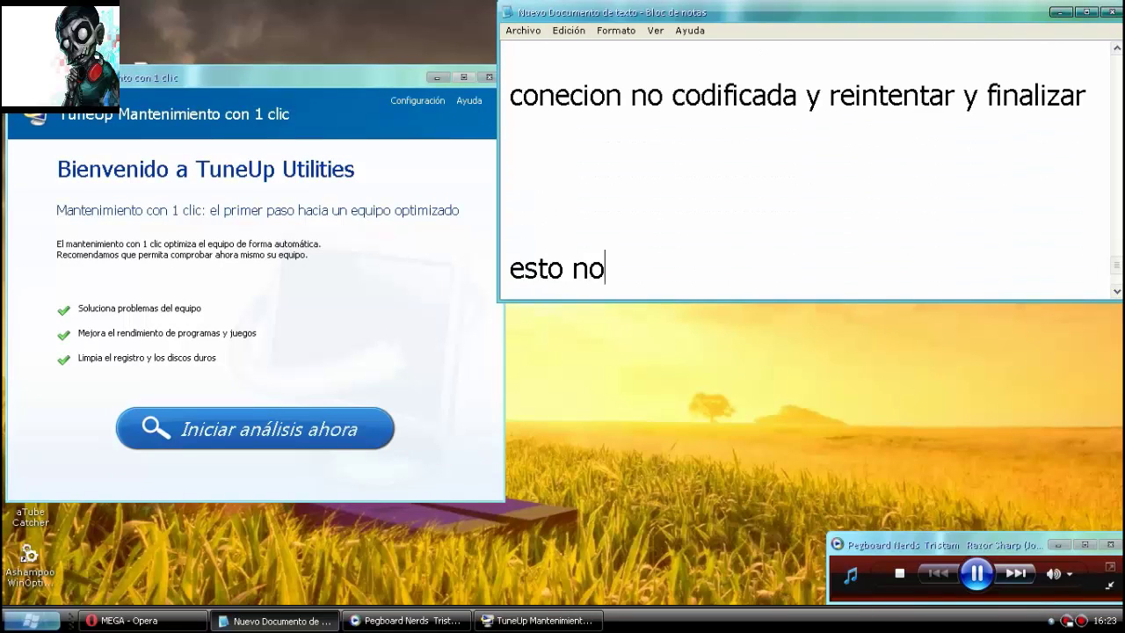
text( lo ha)
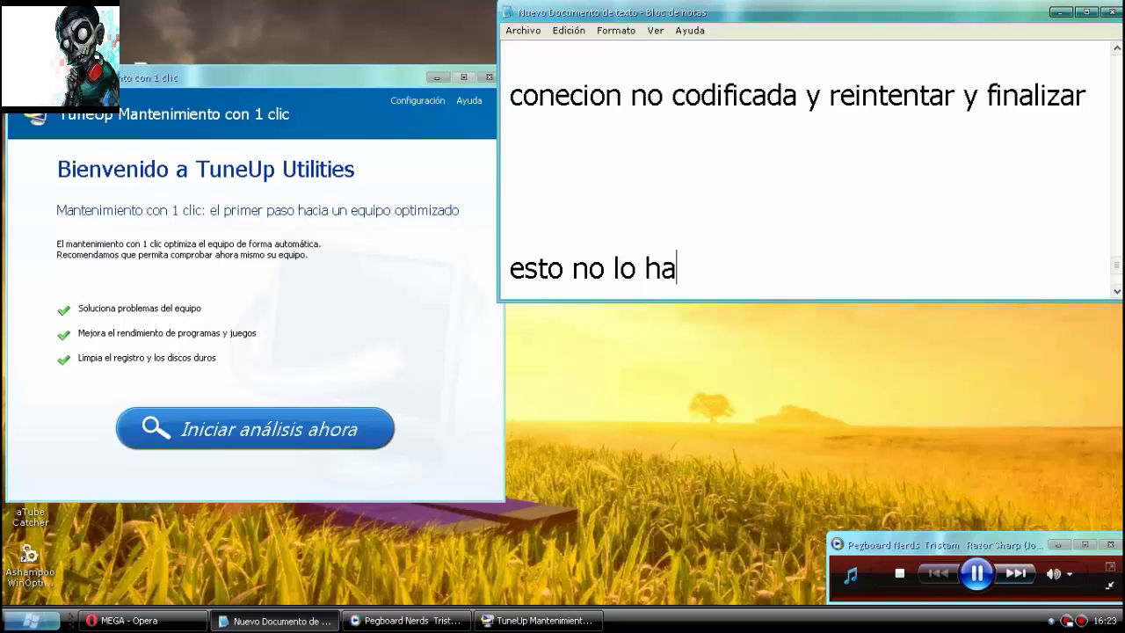
text(go porque)
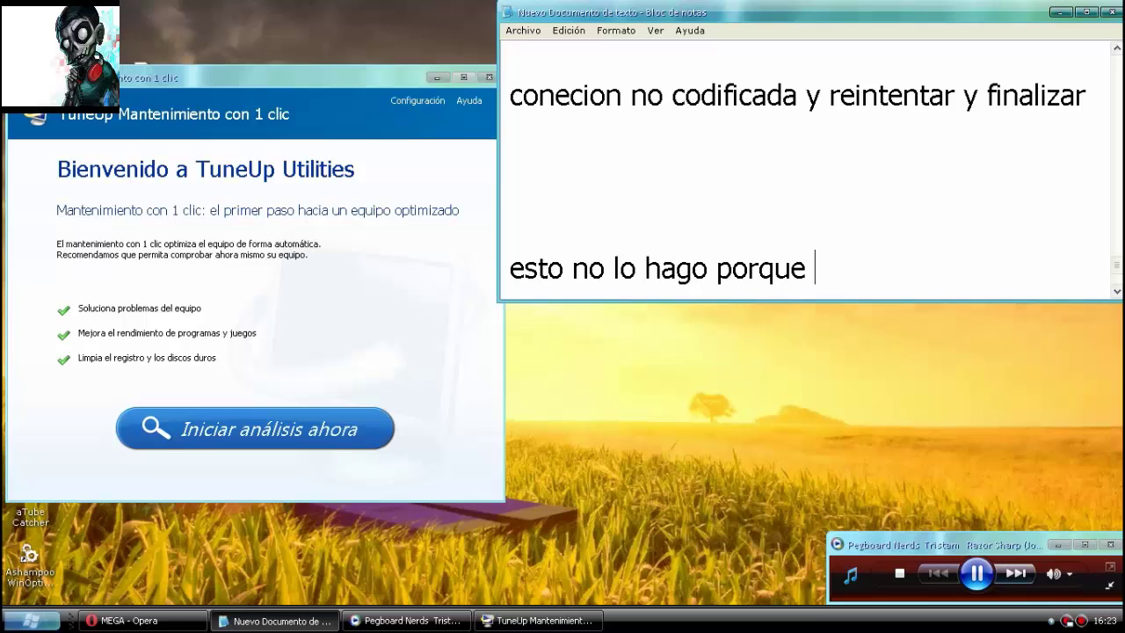
text( ya lo hie)
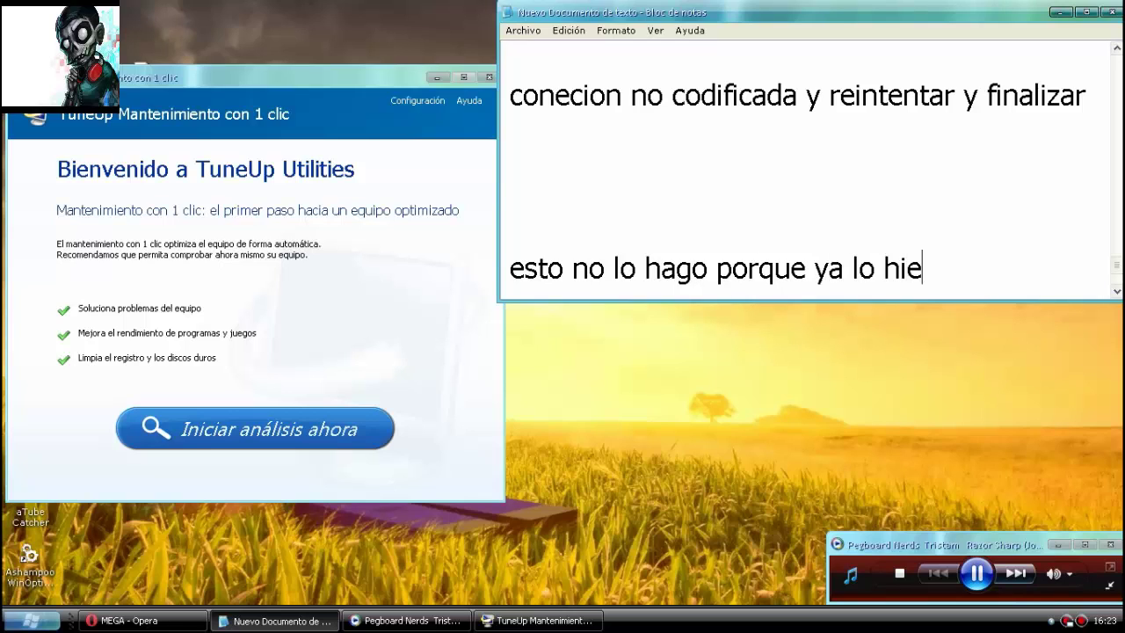
key(BackSpace)
text(ze buenp)
key(BackSpace)
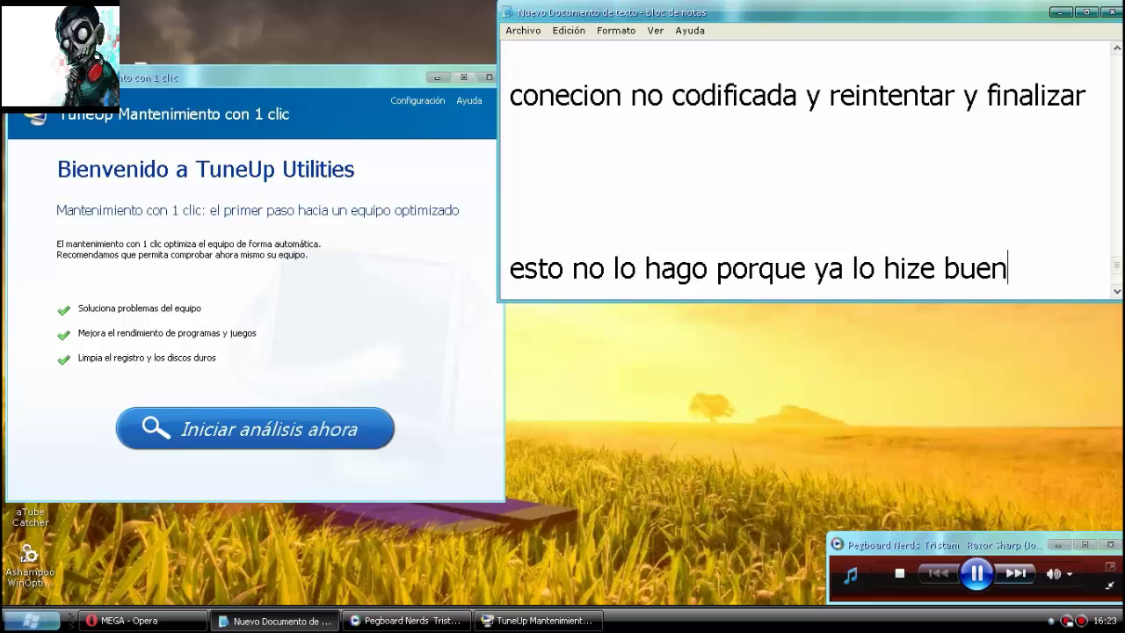
Continue the notes directly with "o esto a sido todo por el momento no olviden su like y sub bye".
text(o esto as)
key(BackSpace)
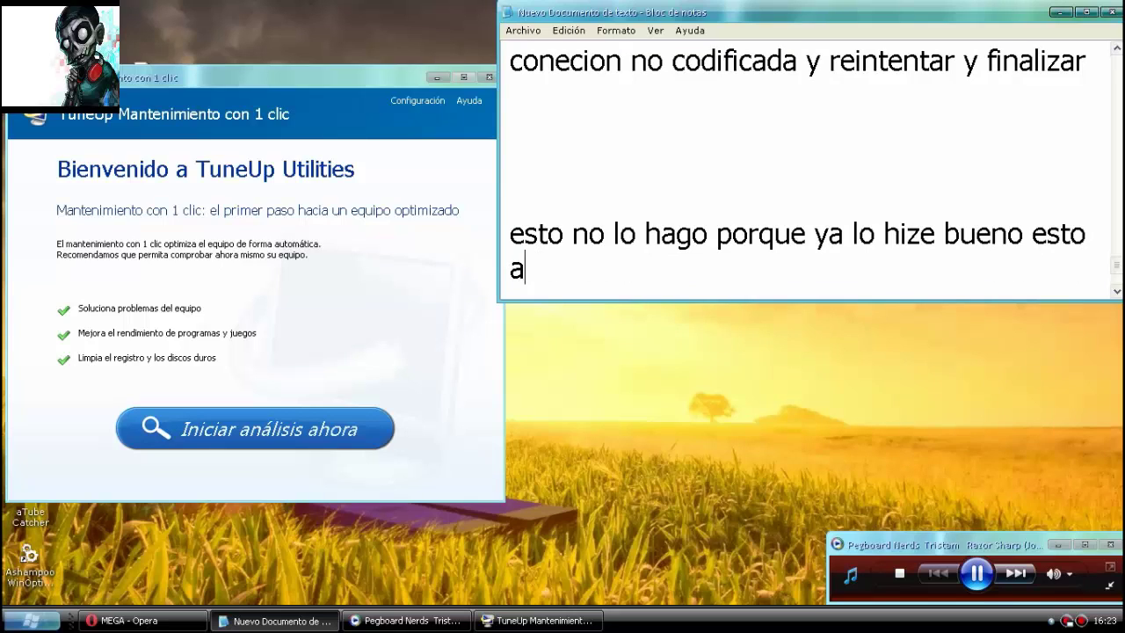
text(sido to)
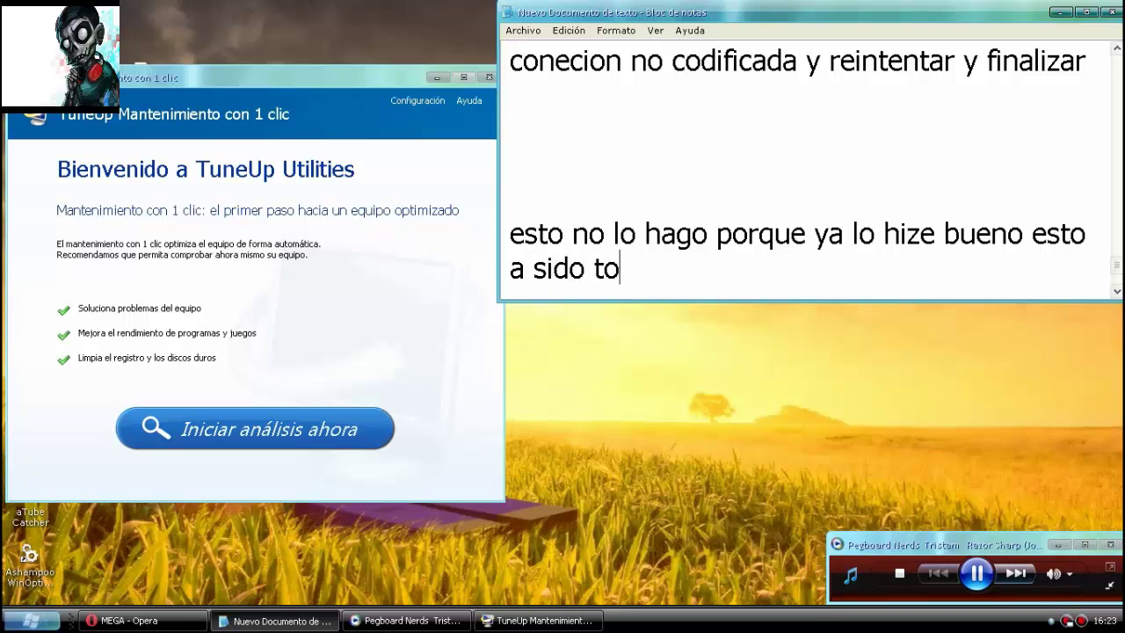
text(do por )
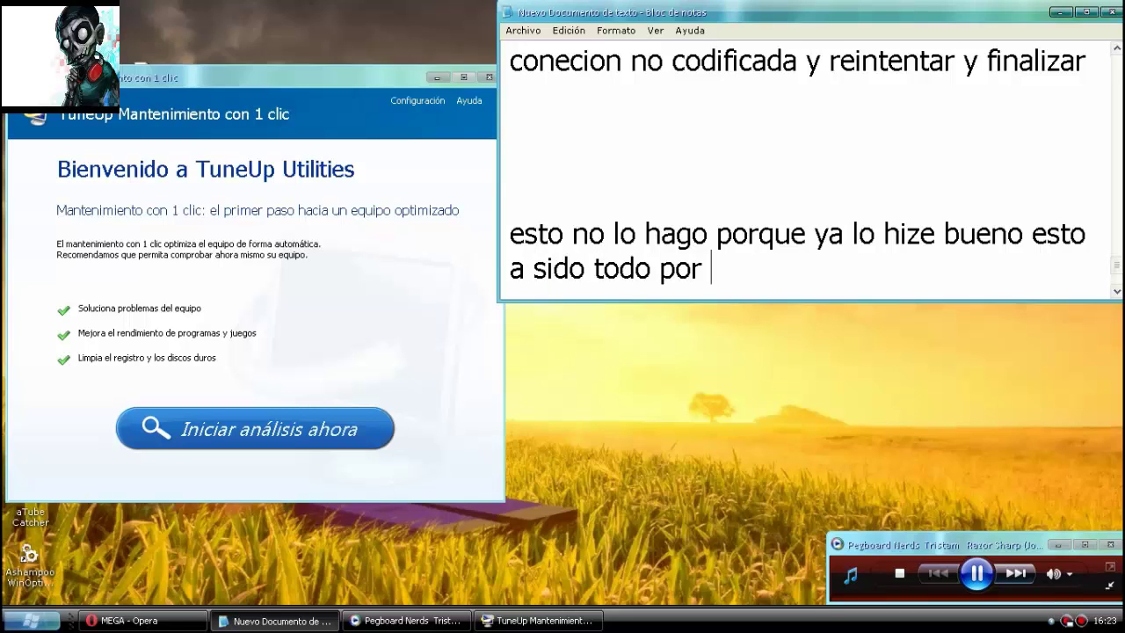
text(el mome)
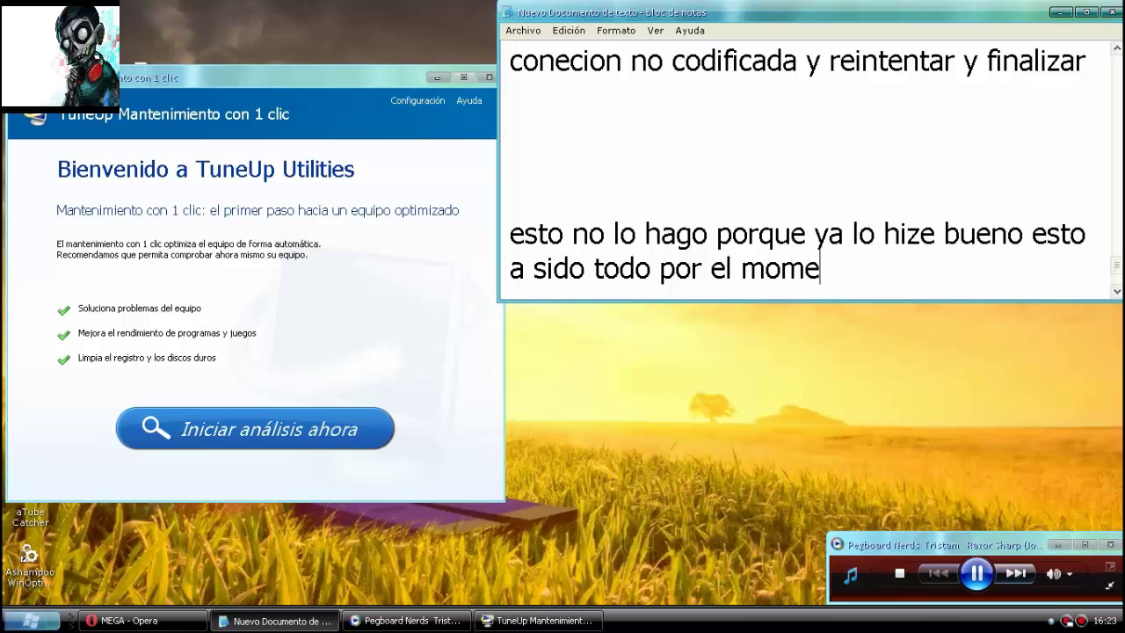
text(nto no )
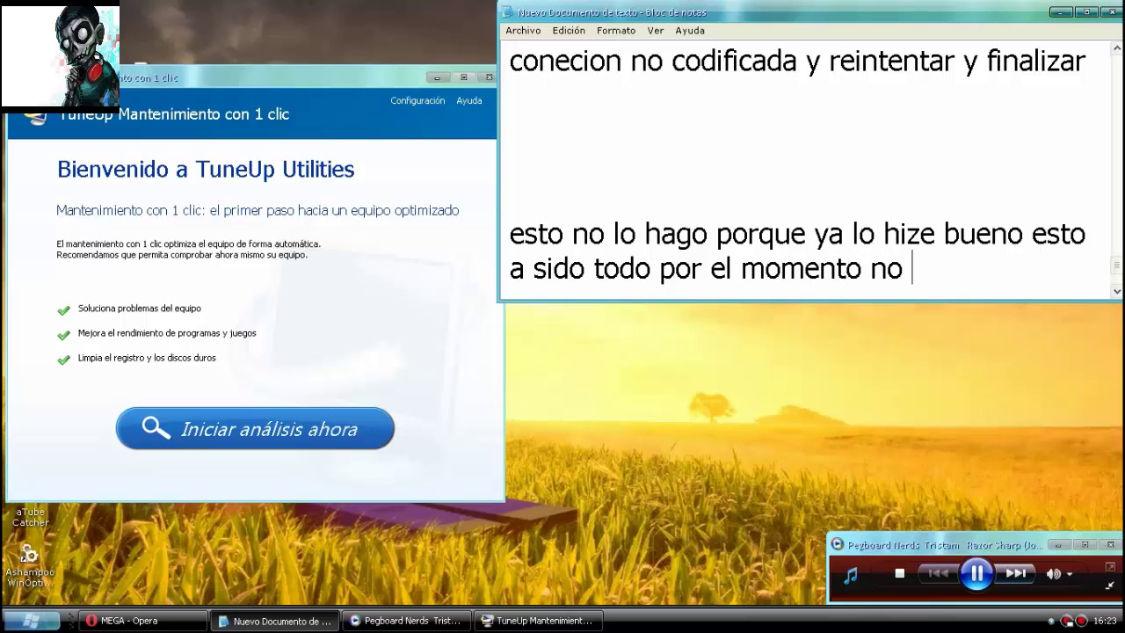
text(olvid)
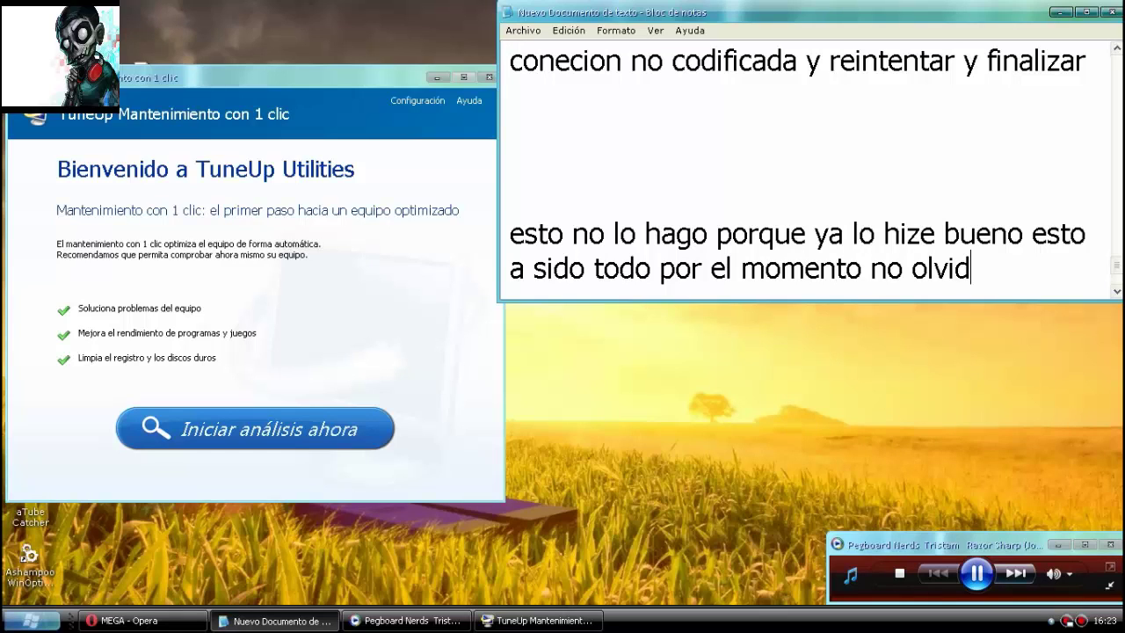
text(en su l)
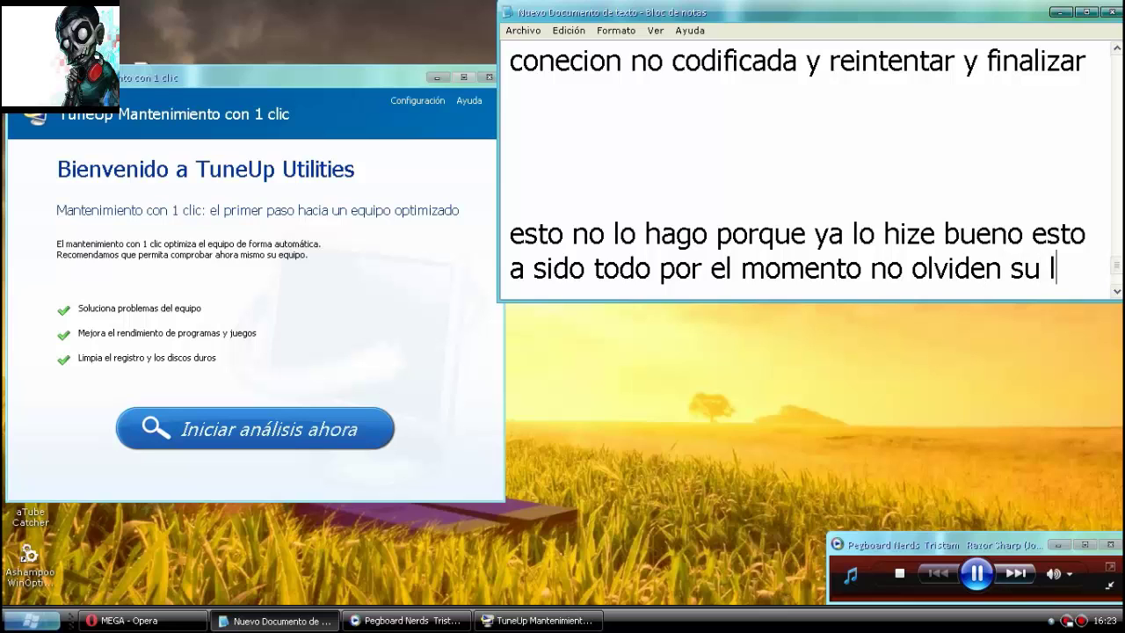
text(ike s)
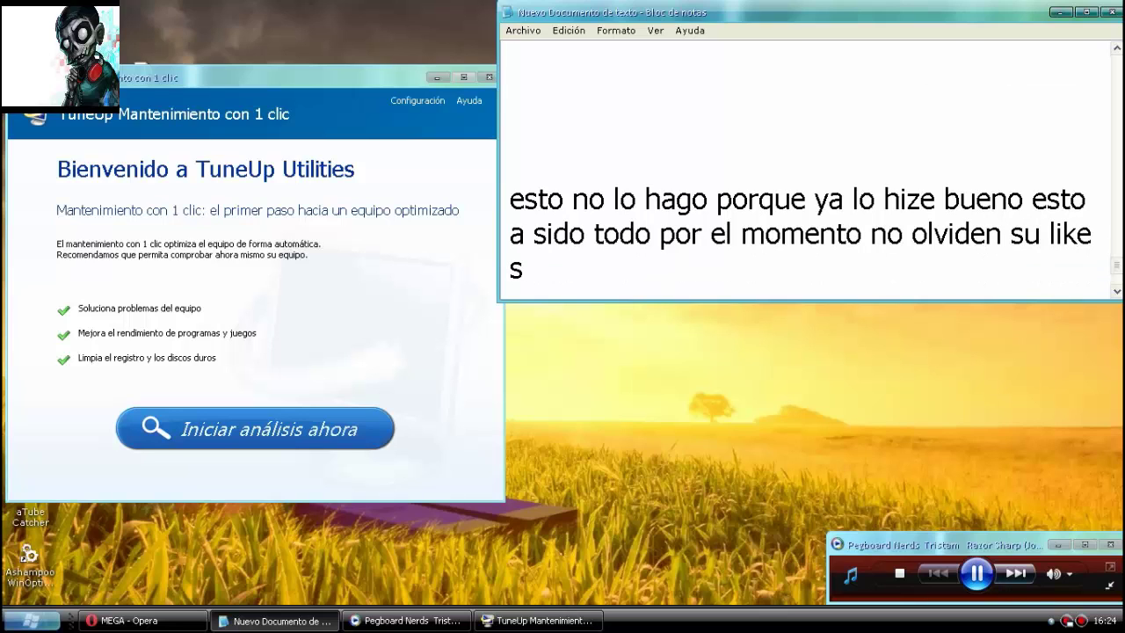
key(BackSpace)
text(y sub )
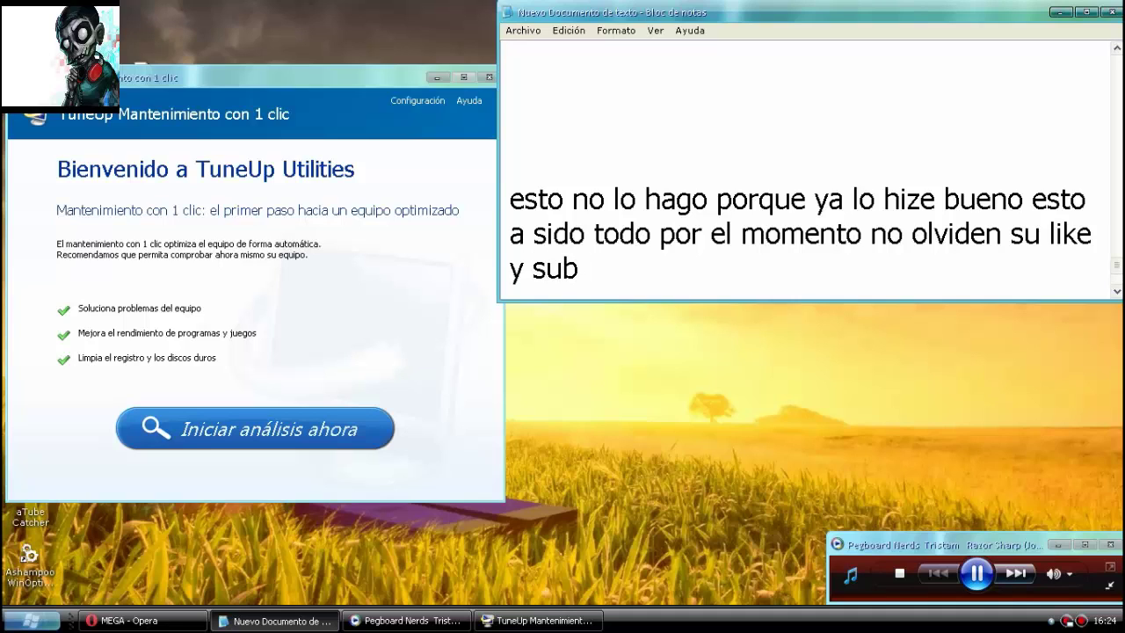
text(bye)
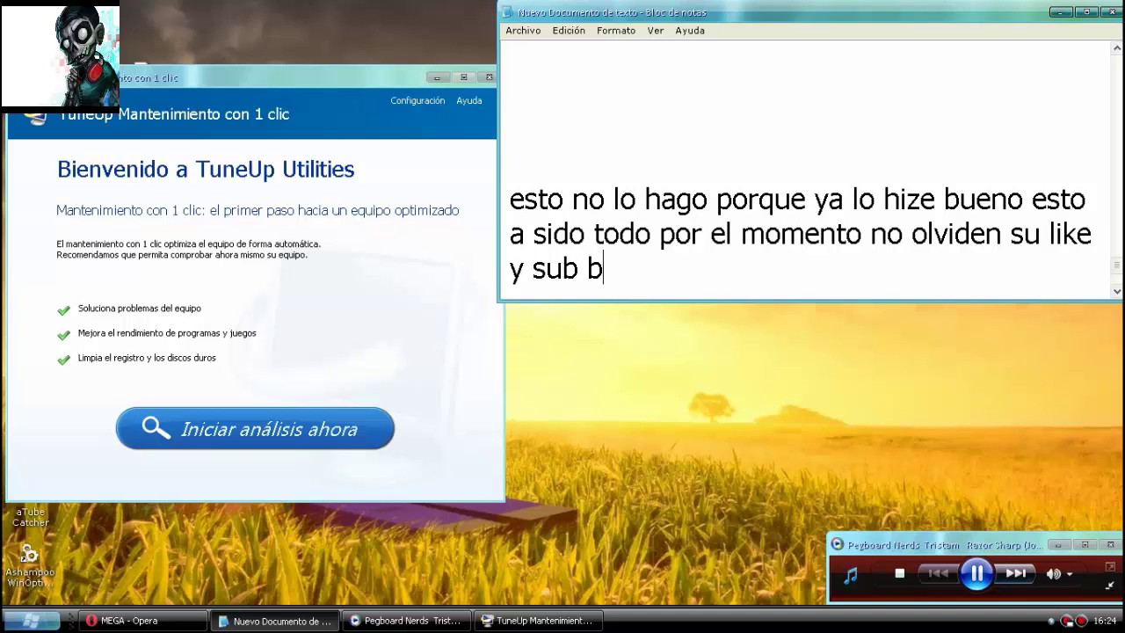